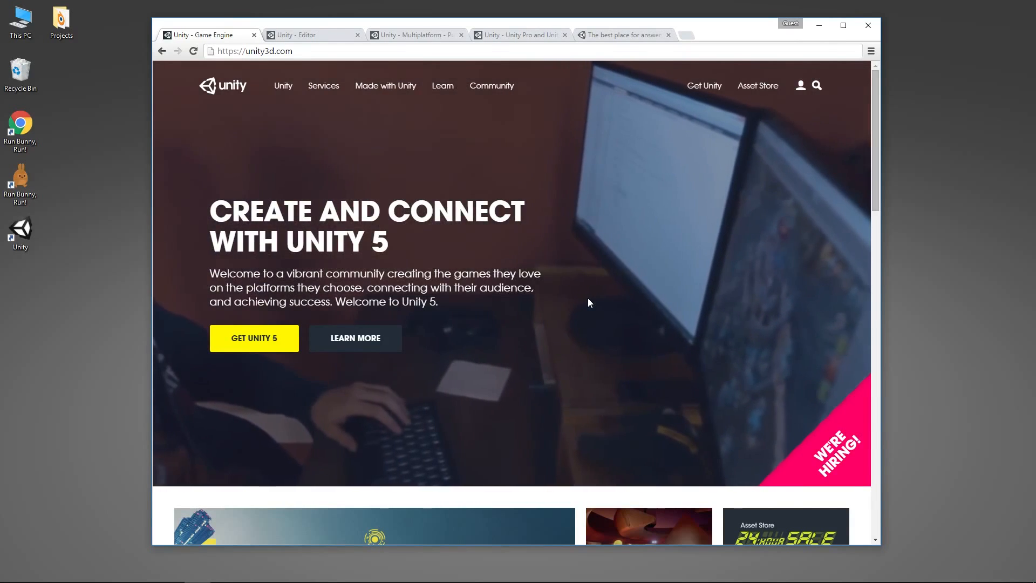
Step: Examine the Unity Editor page, from its import formats through the feature list to the edition options
{"action": "left_click", "coordinate": [310, 35]}
{"action": "scroll", "coordinate": [474, 274], "scroll_direction": "down", "scroll_amount": 4}
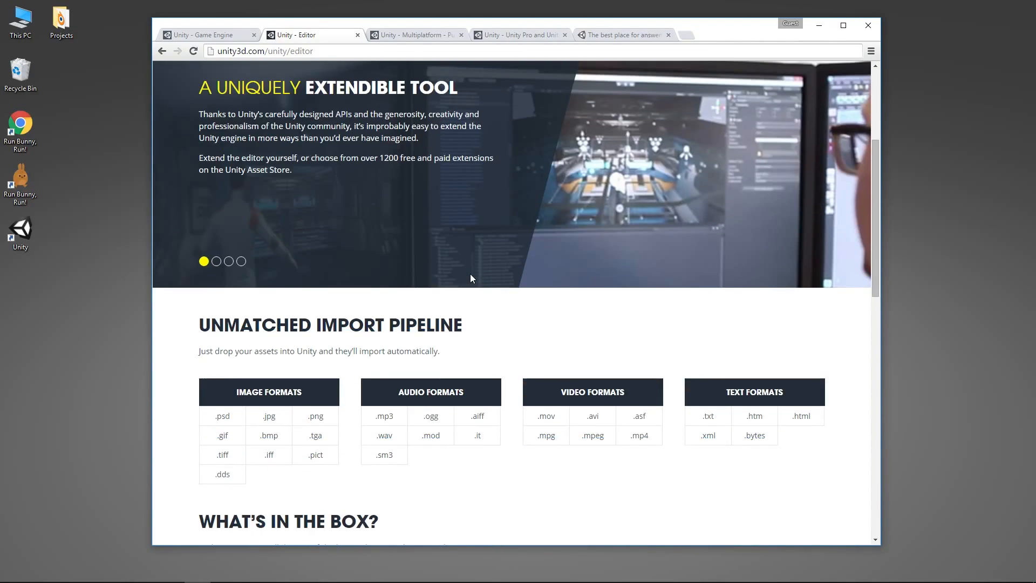
{"action": "scroll", "coordinate": [470, 273], "scroll_direction": "up", "scroll_amount": 1}
{"action": "scroll", "coordinate": [467, 276], "scroll_direction": "down", "scroll_amount": 15}
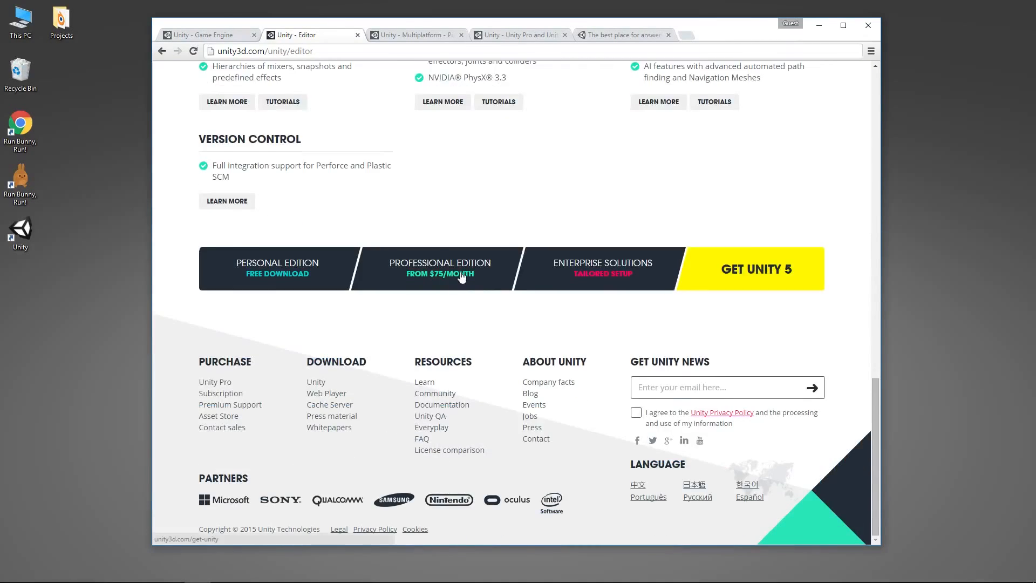
{"action": "scroll", "coordinate": [460, 274], "scroll_direction": "up", "scroll_amount": 17}
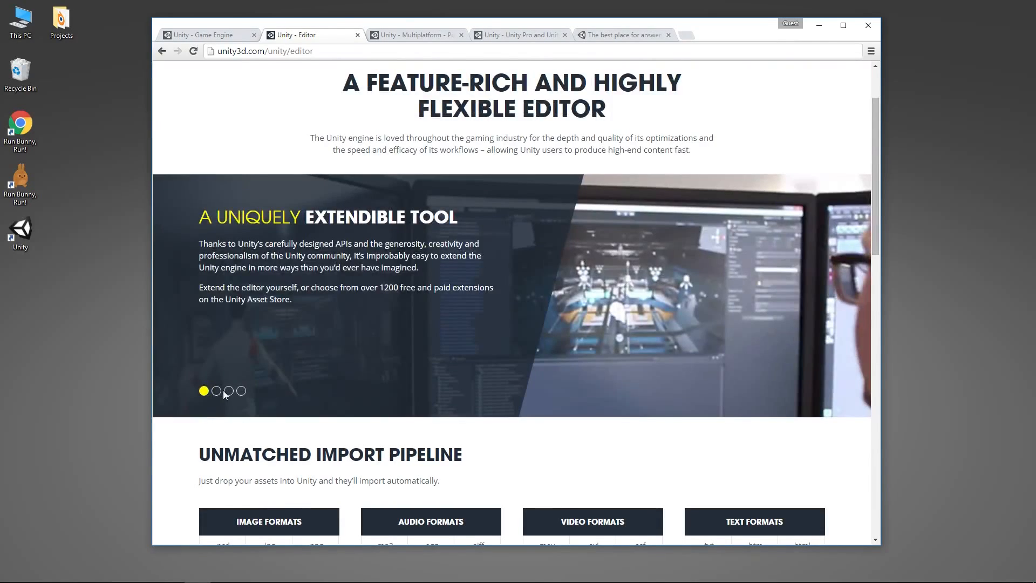
Step: View the optimized content and visual fidelity slides on the Editor page and return to the extendible tool slide
{"action": "left_click", "coordinate": [217, 393]}
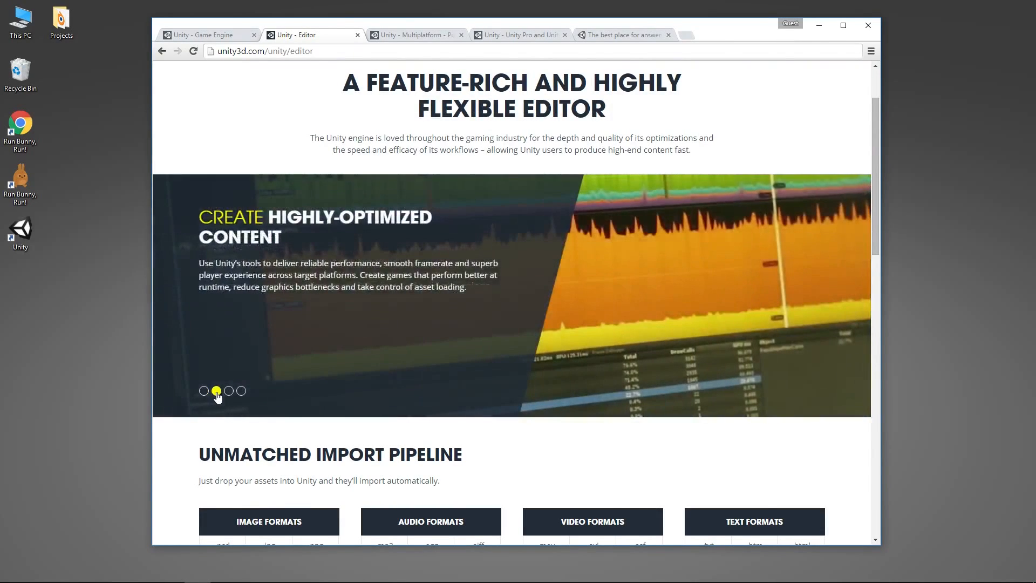
{"action": "left_click", "coordinate": [229, 392]}
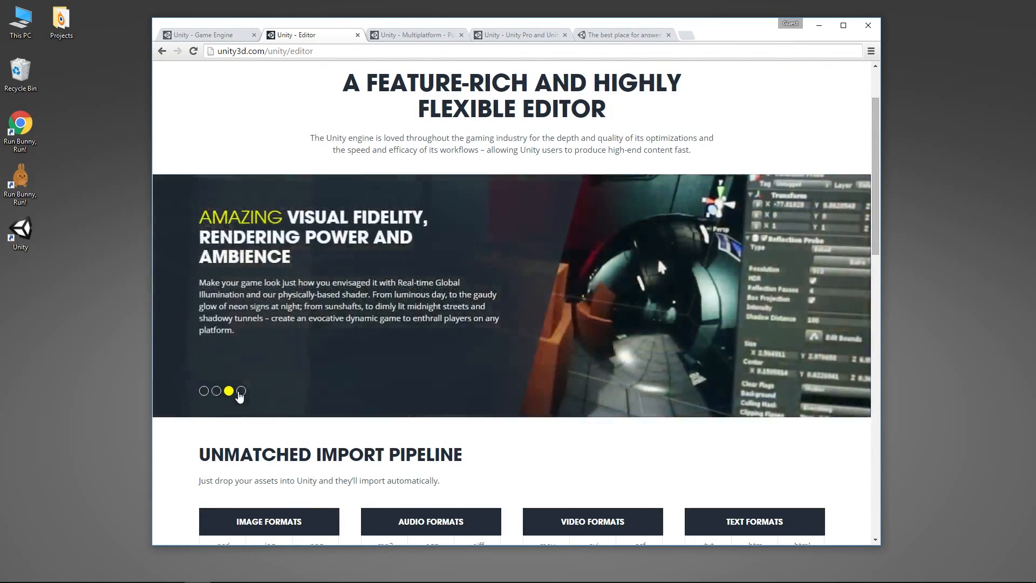
{"action": "left_click", "coordinate": [217, 392]}
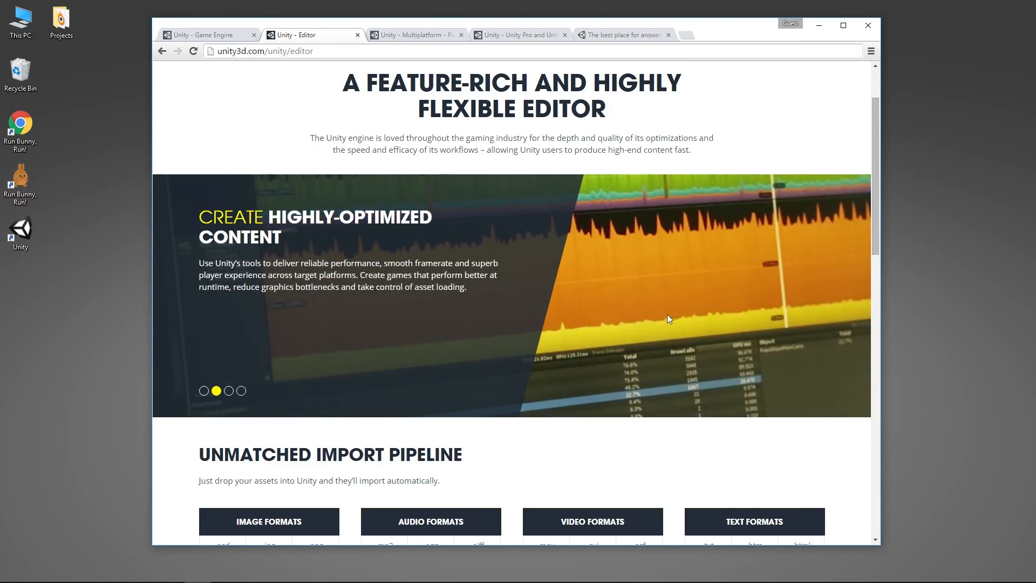
{"action": "left_click", "coordinate": [204, 390]}
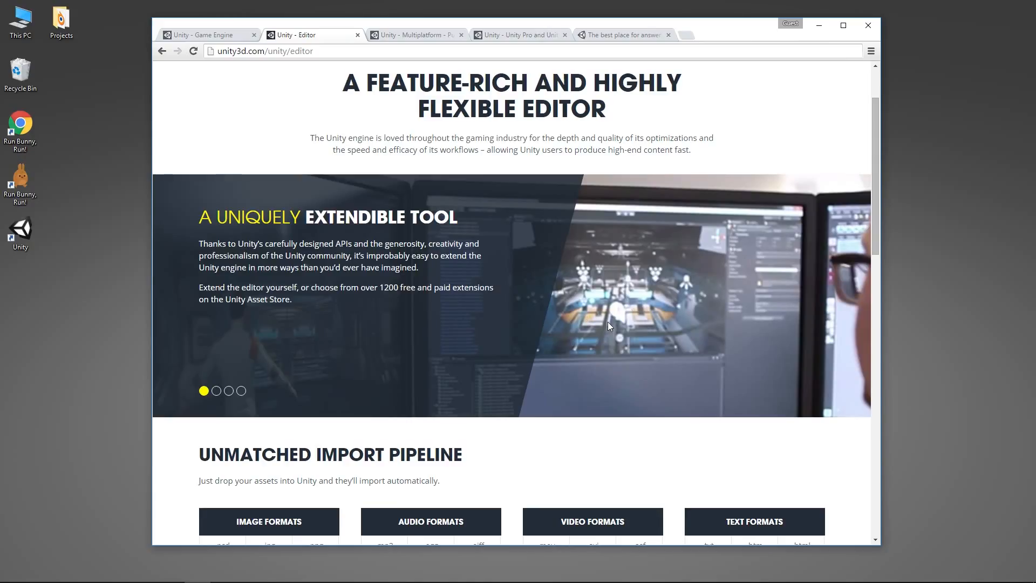
Step: Look over the Unity home page's banner and featured news tiles
{"action": "left_click", "coordinate": [222, 33]}
{"action": "scroll", "coordinate": [550, 300], "scroll_direction": "down", "scroll_amount": 5}
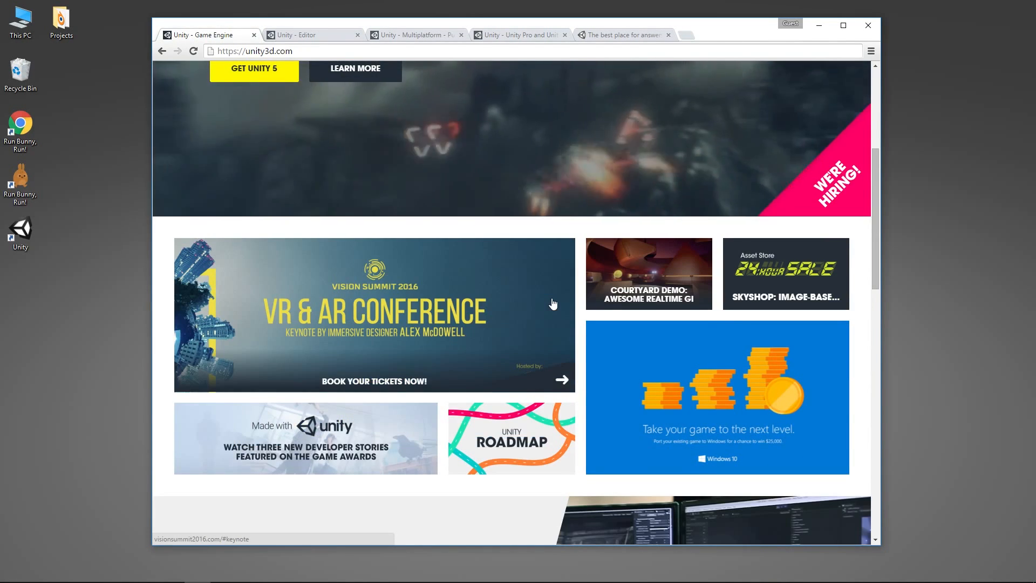
{"action": "scroll", "coordinate": [553, 304], "scroll_direction": "up", "scroll_amount": 4}
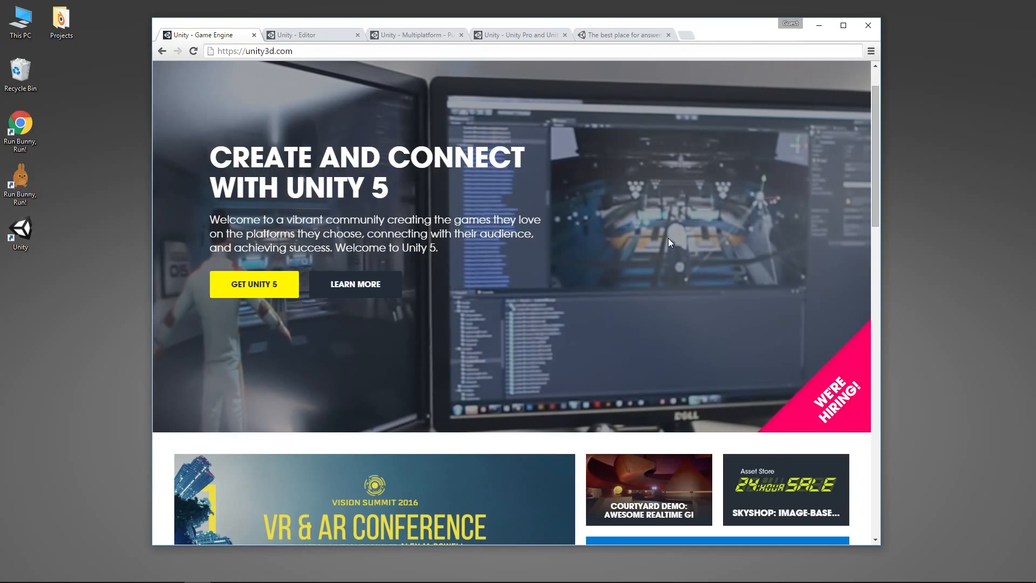
Step: Examine the Multiplatform page for the supported deployment targets and its mobile and desktop sections
{"action": "left_click", "coordinate": [438, 34]}
{"action": "scroll", "coordinate": [549, 258], "scroll_direction": "up", "scroll_amount": 5}
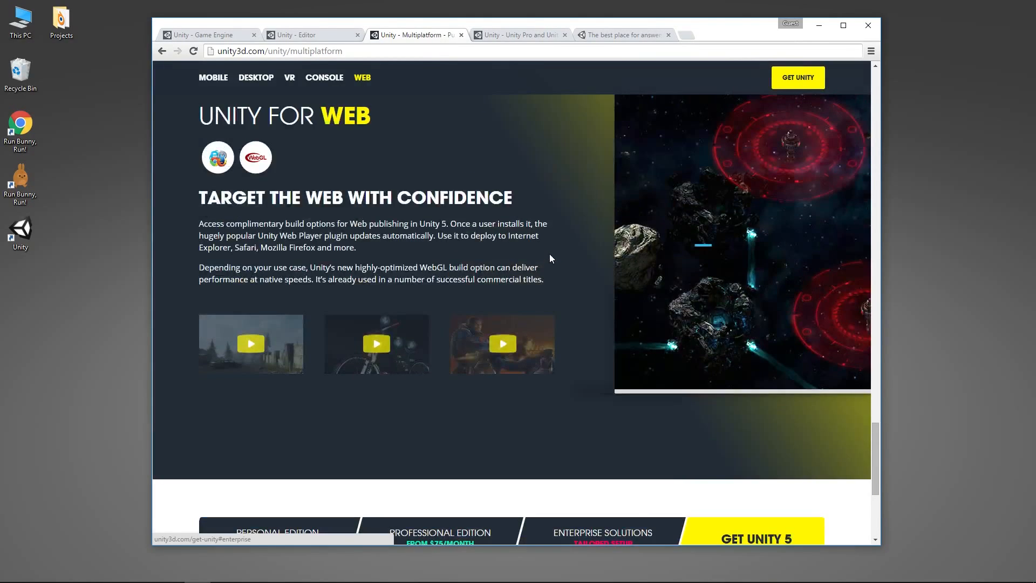
{"action": "scroll", "coordinate": [550, 258], "scroll_direction": "up", "scroll_amount": 10}
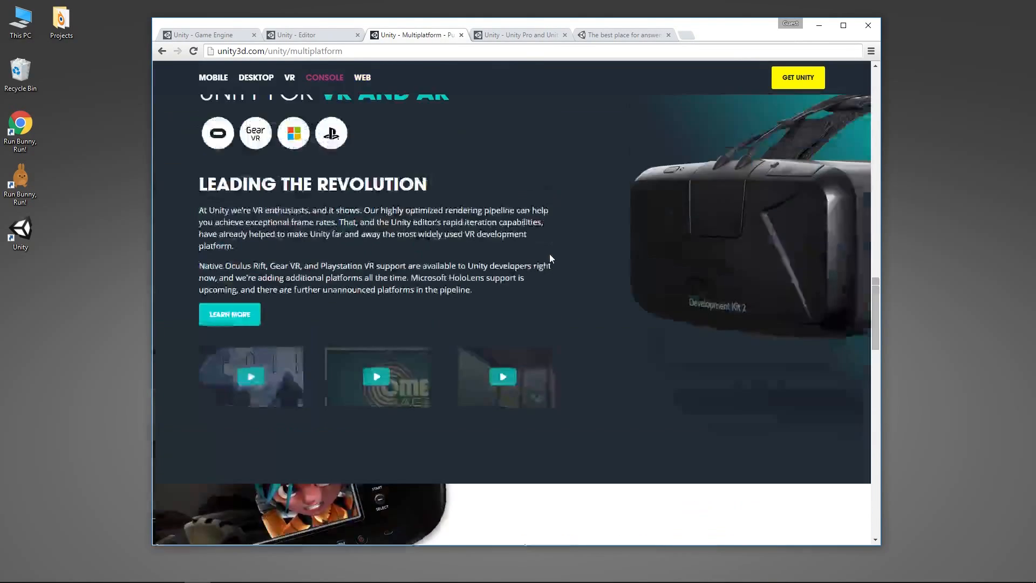
{"action": "scroll", "coordinate": [550, 258], "scroll_direction": "up", "scroll_amount": 15}
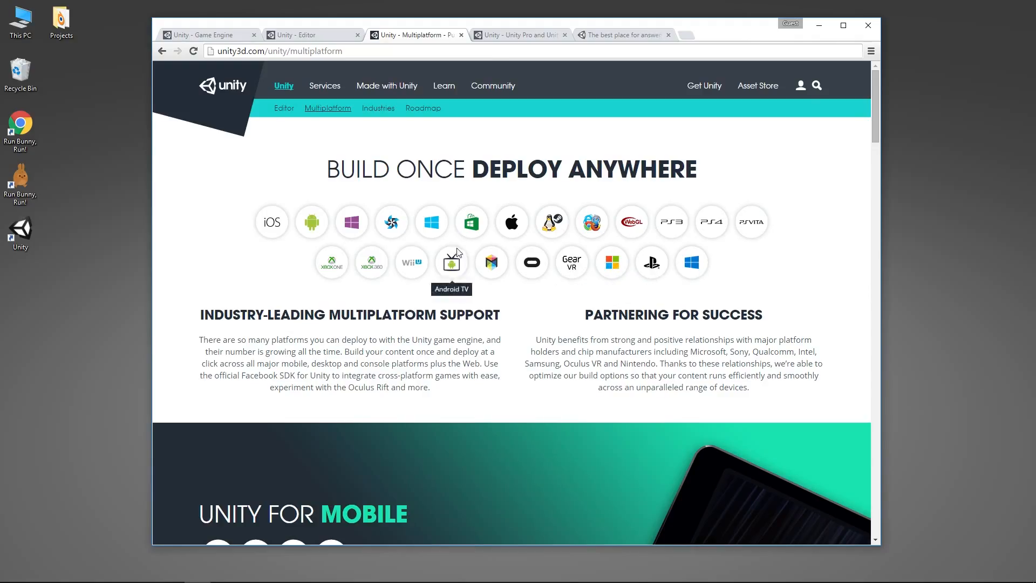
{"action": "scroll", "coordinate": [475, 264], "scroll_direction": "down", "scroll_amount": 6}
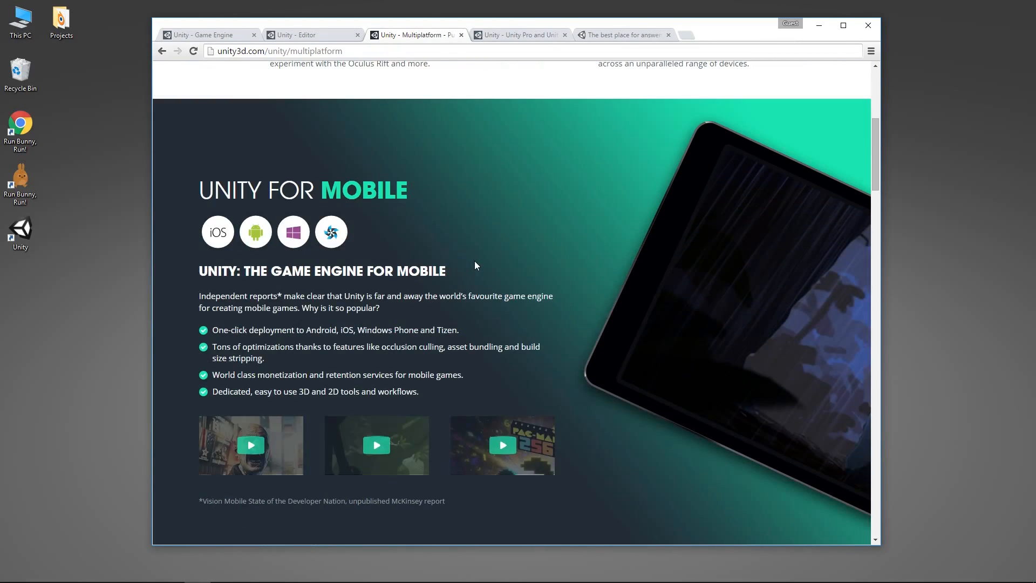
{"action": "scroll", "coordinate": [475, 265], "scroll_direction": "down", "scroll_amount": 2}
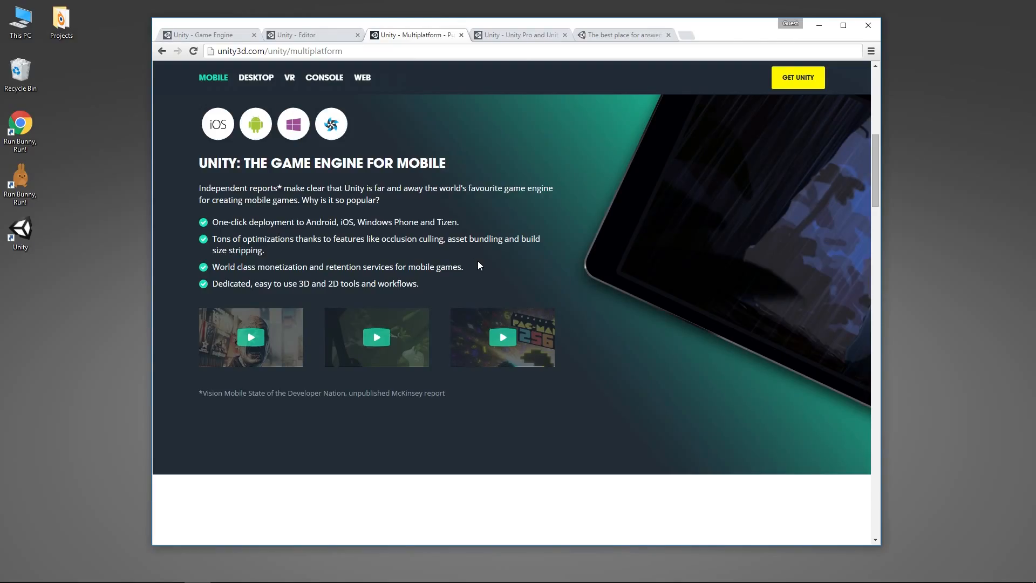
{"action": "scroll", "coordinate": [479, 264], "scroll_direction": "down", "scroll_amount": 6}
{"action": "scroll", "coordinate": [479, 261], "scroll_direction": "down", "scroll_amount": 2}
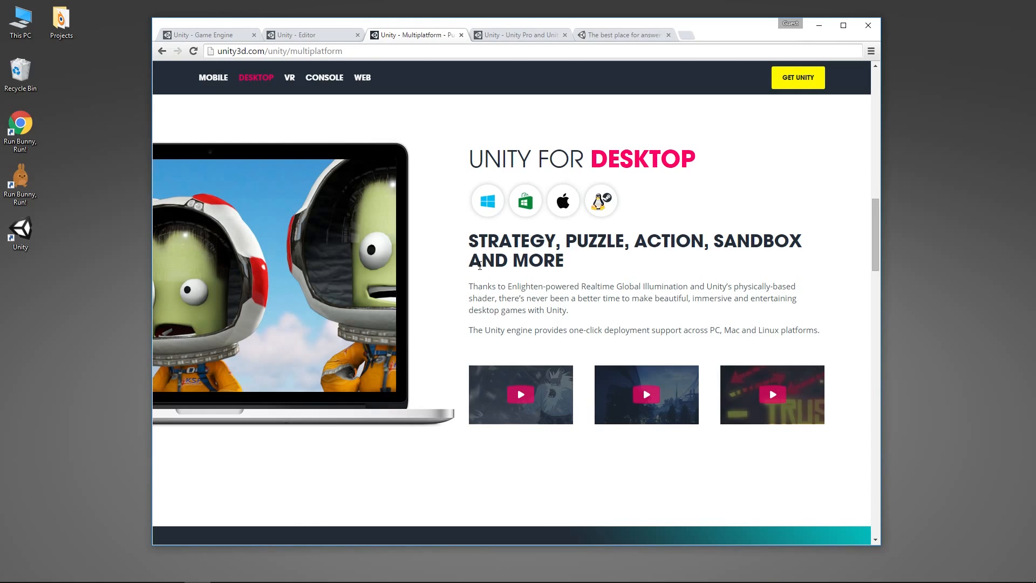
Step: Read the Unity Personal revenue restrictions in the license agreement, highlighting each entity clause and the 100,000 limit
{"action": "left_click", "coordinate": [540, 35]}
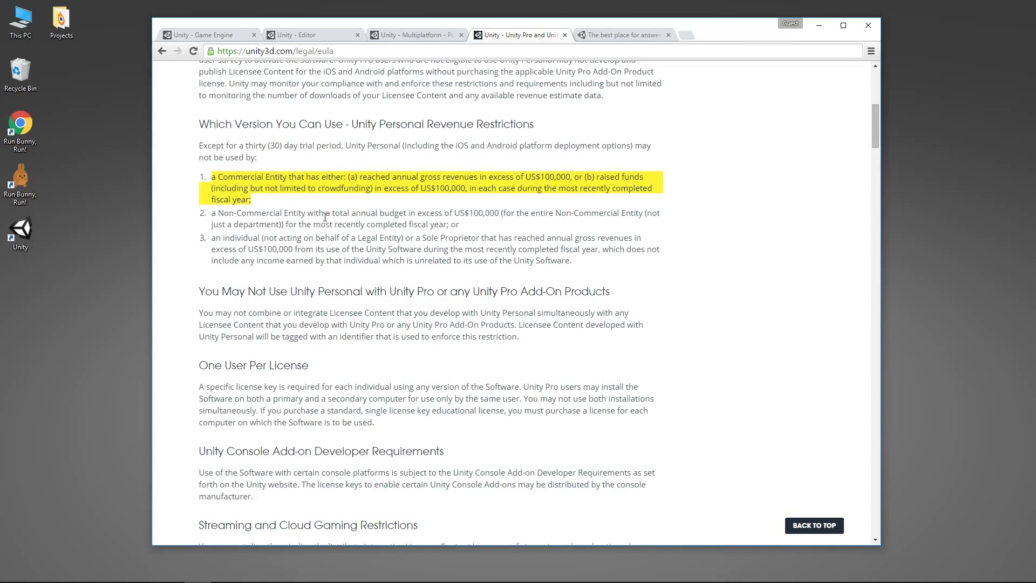
{"action": "left_click_drag", "start_coordinate": [325, 217], "coordinate": [482, 223]}
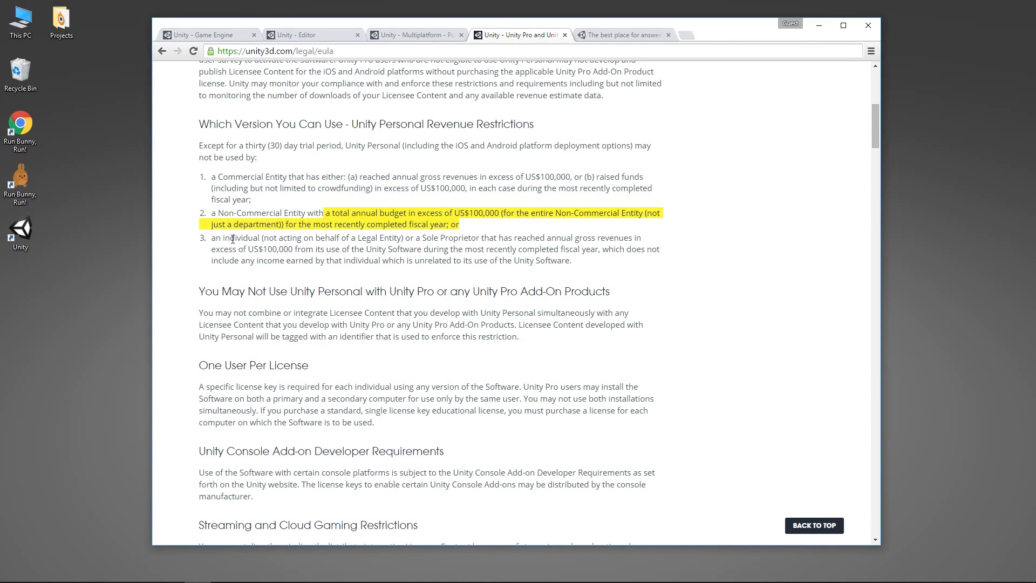
{"action": "left_click_drag", "start_coordinate": [213, 240], "coordinate": [577, 255]}
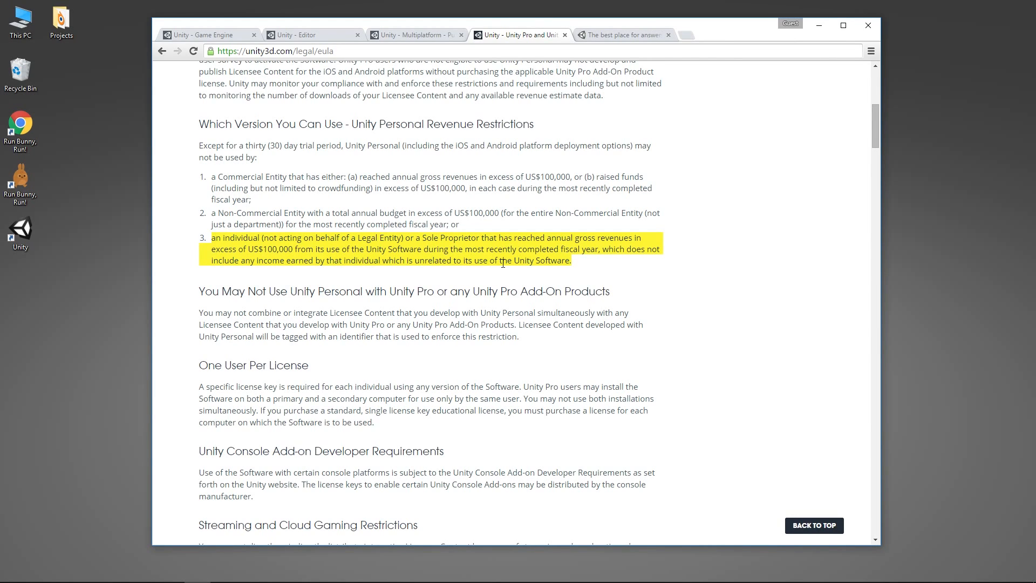
{"action": "left_click", "coordinate": [435, 262]}
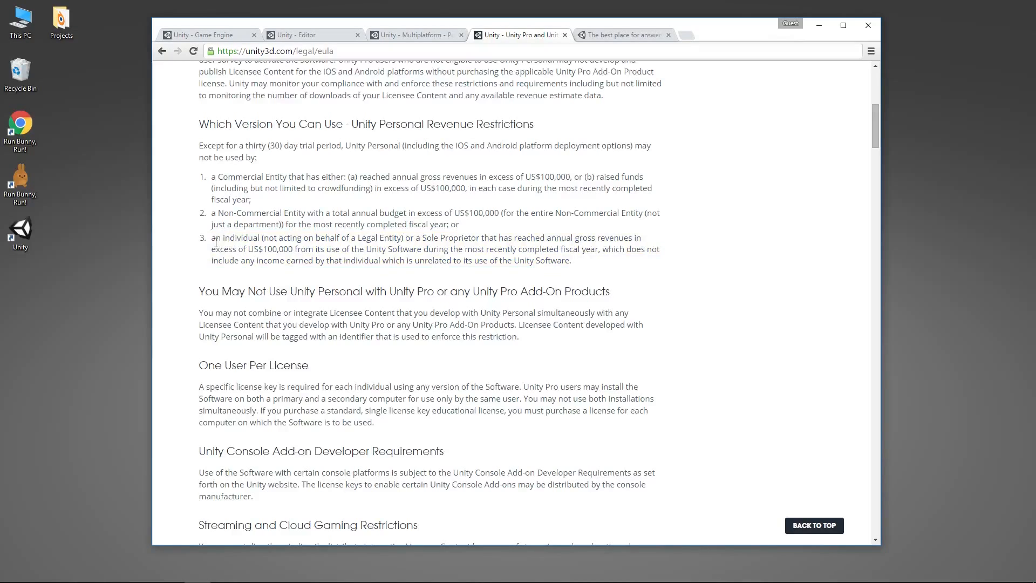
{"action": "left_click_drag", "start_coordinate": [213, 239], "coordinate": [578, 258]}
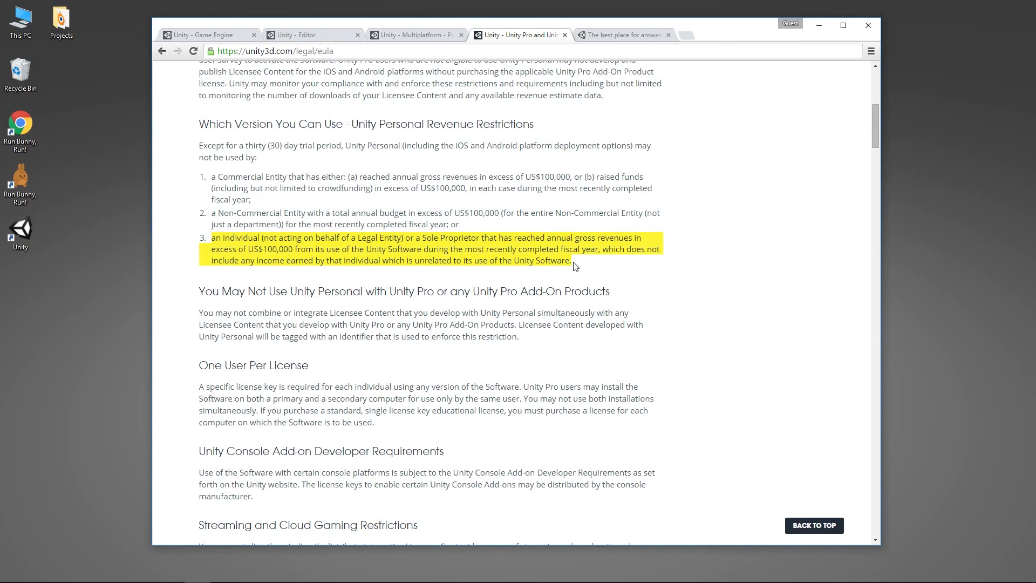
{"action": "left_click", "coordinate": [514, 249]}
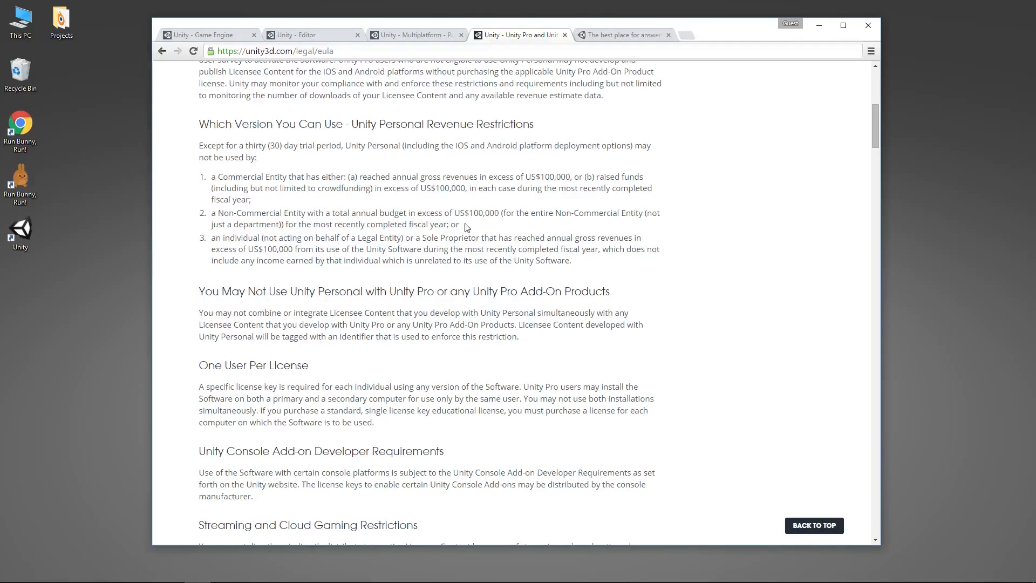
{"action": "double_click", "coordinate": [477, 213]}
Step: Open the Get Unity 5 page from the home page and compare the Personal and Professional edition features
{"action": "left_click", "coordinate": [221, 35]}
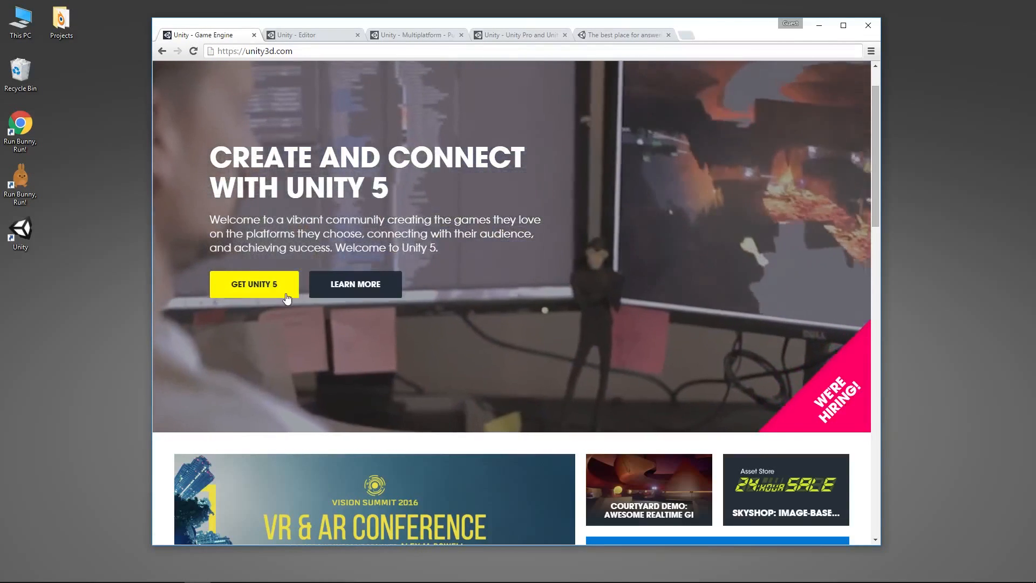
{"action": "left_click", "coordinate": [286, 296]}
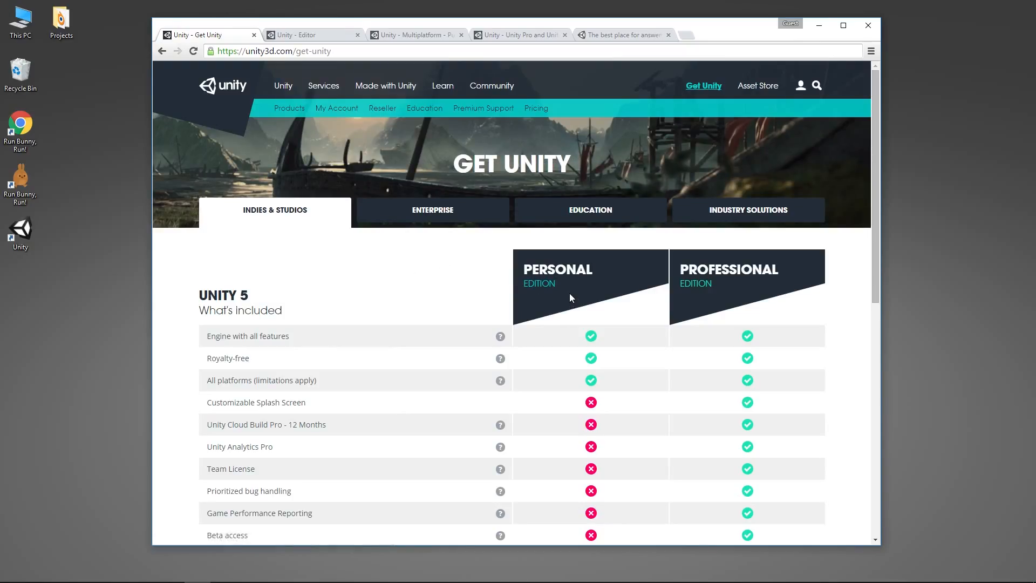
{"action": "scroll", "coordinate": [570, 296], "scroll_direction": "down", "scroll_amount": 2}
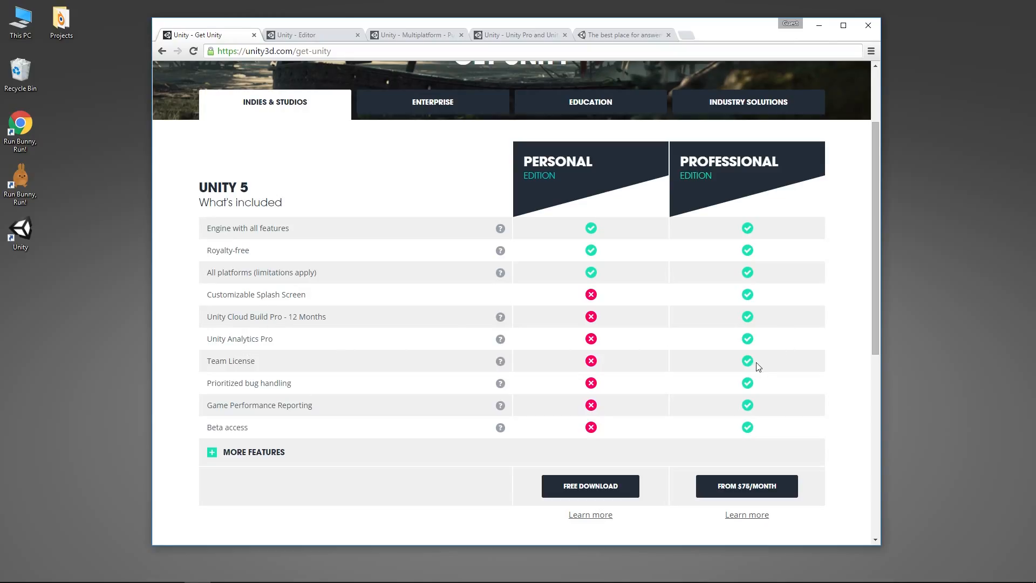
{"action": "scroll", "coordinate": [781, 385], "scroll_direction": "down", "scroll_amount": 2}
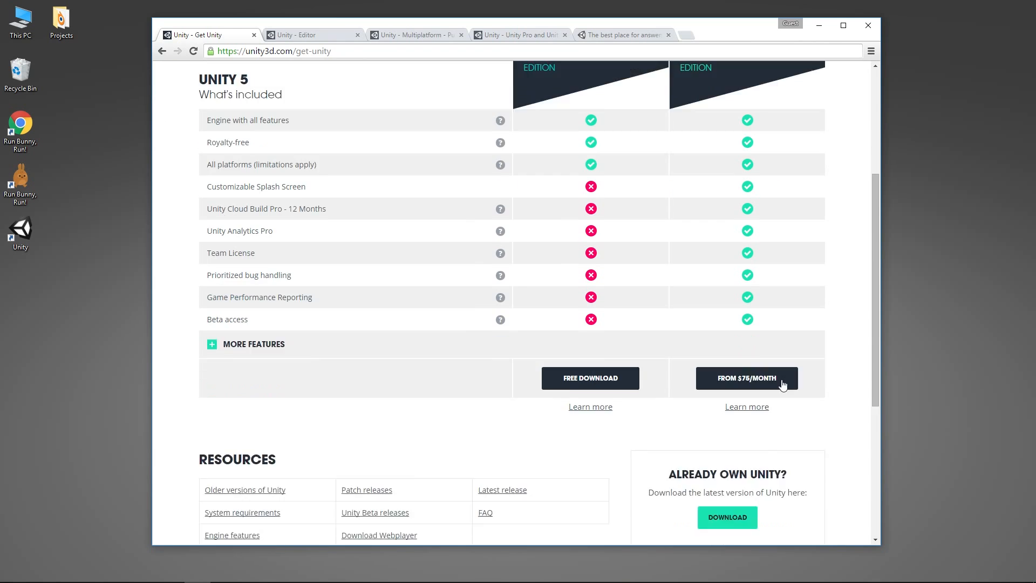
{"action": "scroll", "coordinate": [781, 386], "scroll_direction": "down", "scroll_amount": 2}
{"action": "scroll", "coordinate": [783, 385], "scroll_direction": "up", "scroll_amount": 5}
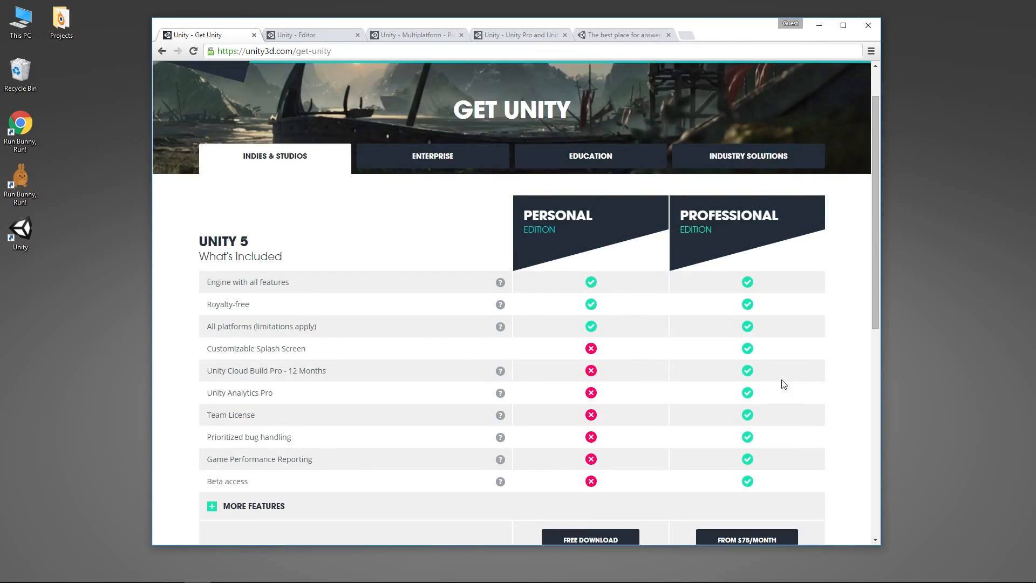
{"action": "scroll", "coordinate": [784, 384], "scroll_direction": "up", "scroll_amount": 1}
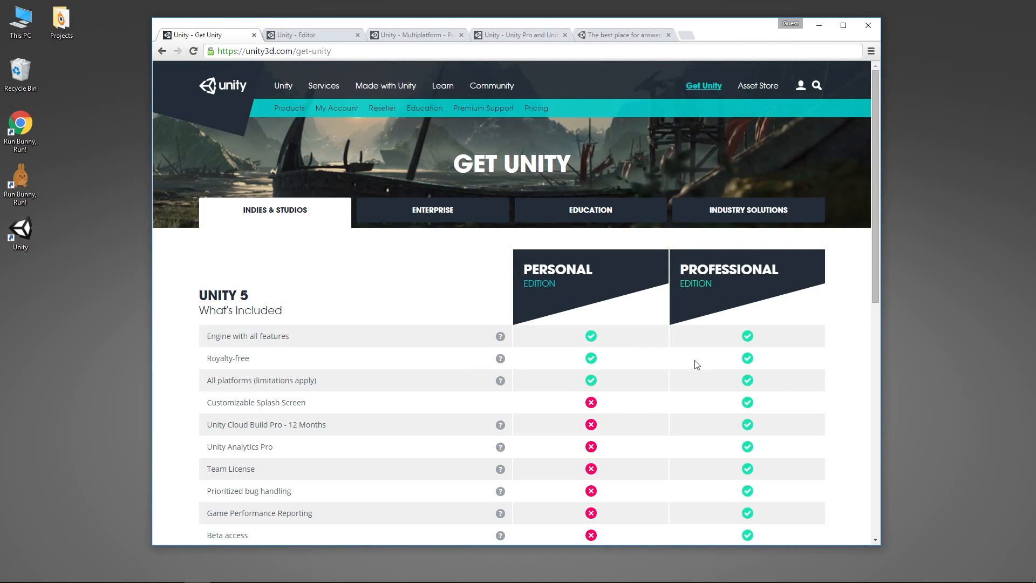
Step: Look over the Unity services page and its list of developer services
{"action": "left_click", "coordinate": [331, 86]}
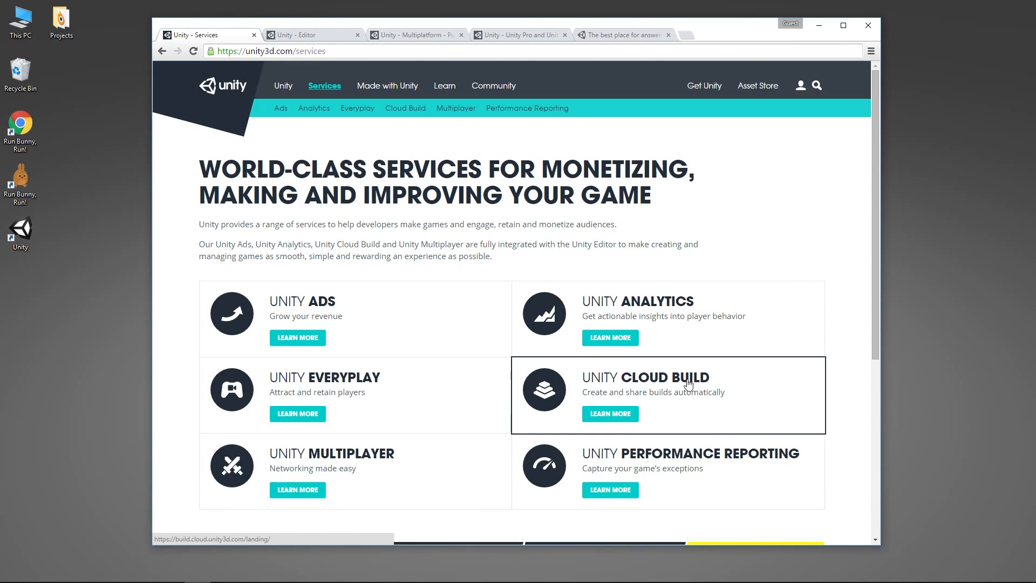
{"action": "scroll", "coordinate": [476, 338], "scroll_direction": "down", "scroll_amount": 4}
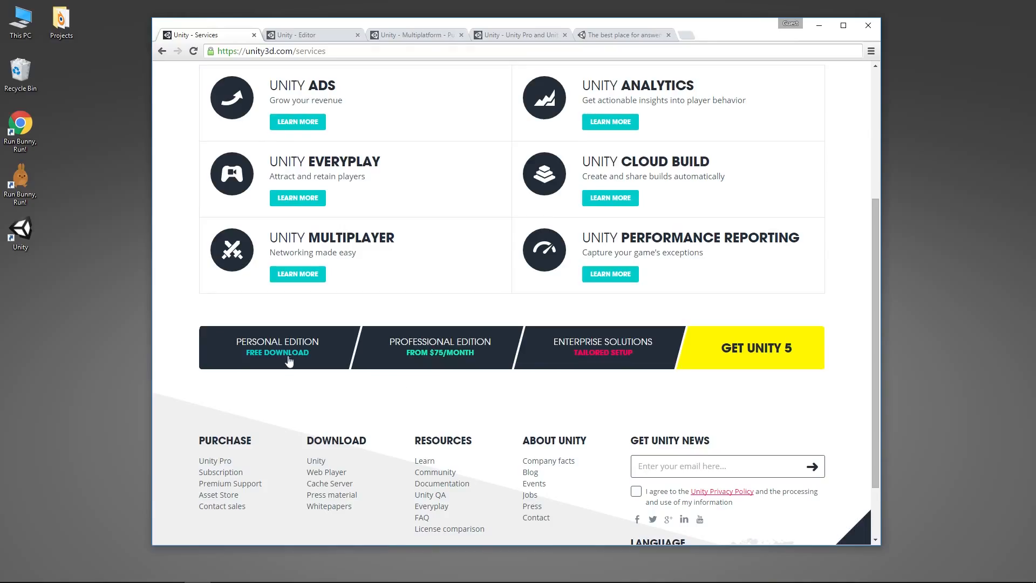
Step: Open the store page for the Professional Edition and highlight Unity Pro's one-time purchase price
{"action": "left_click", "coordinate": [459, 347]}
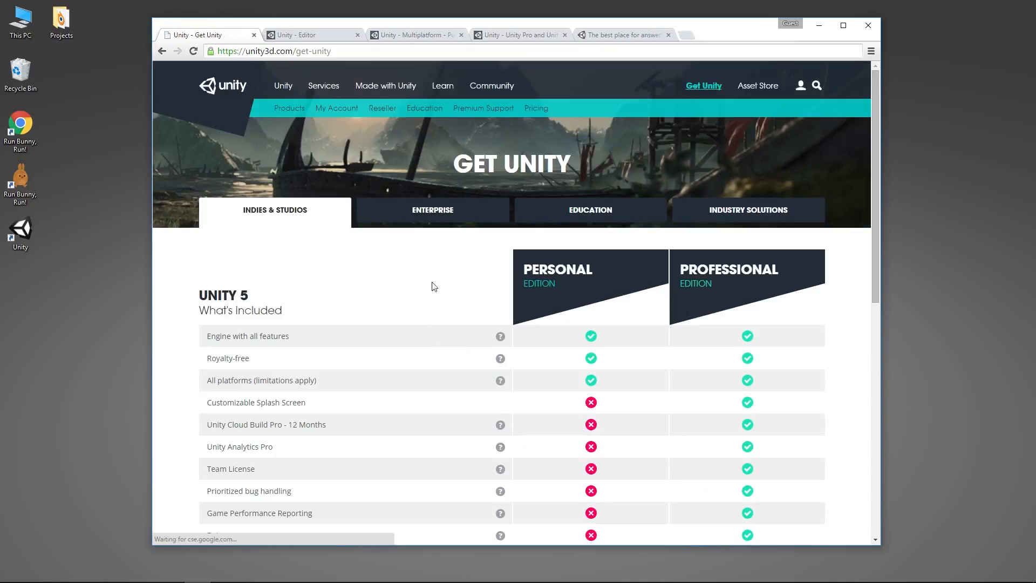
{"action": "scroll", "coordinate": [468, 272], "scroll_direction": "down", "scroll_amount": 6}
{"action": "scroll", "coordinate": [469, 273], "scroll_direction": "down", "scroll_amount": 1}
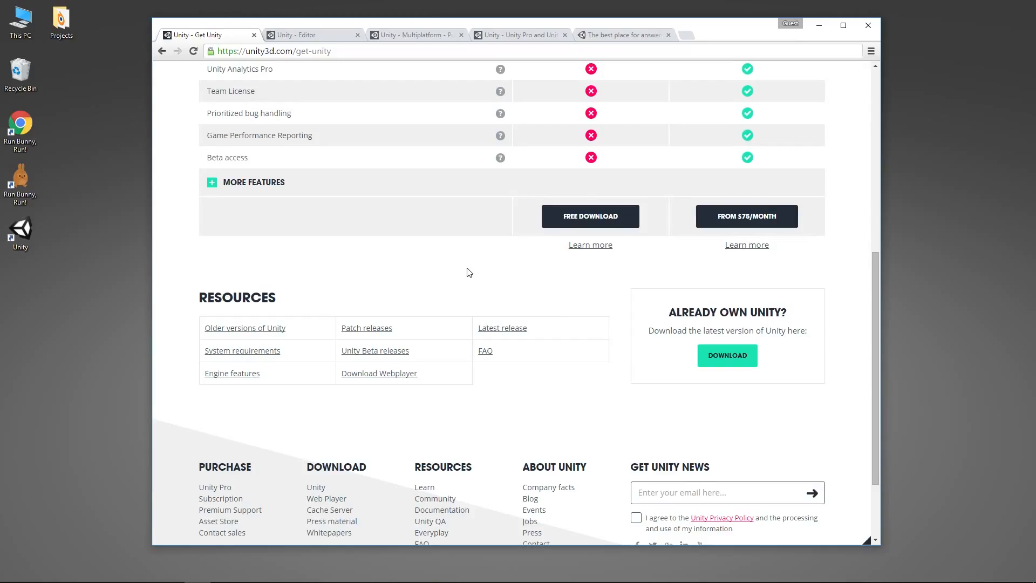
{"action": "left_click", "coordinate": [768, 224]}
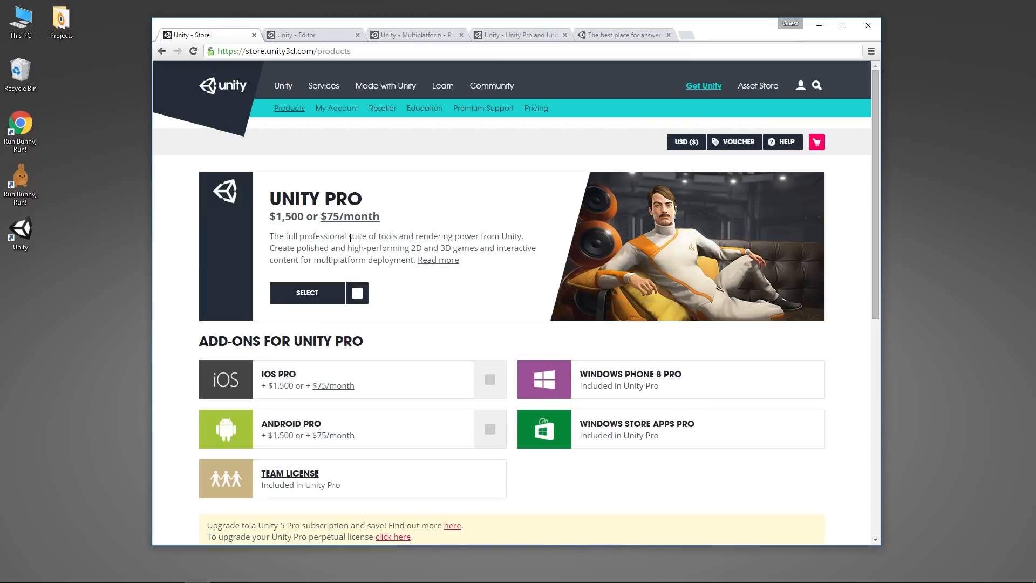
{"action": "left_click_drag", "start_coordinate": [271, 216], "coordinate": [318, 217]}
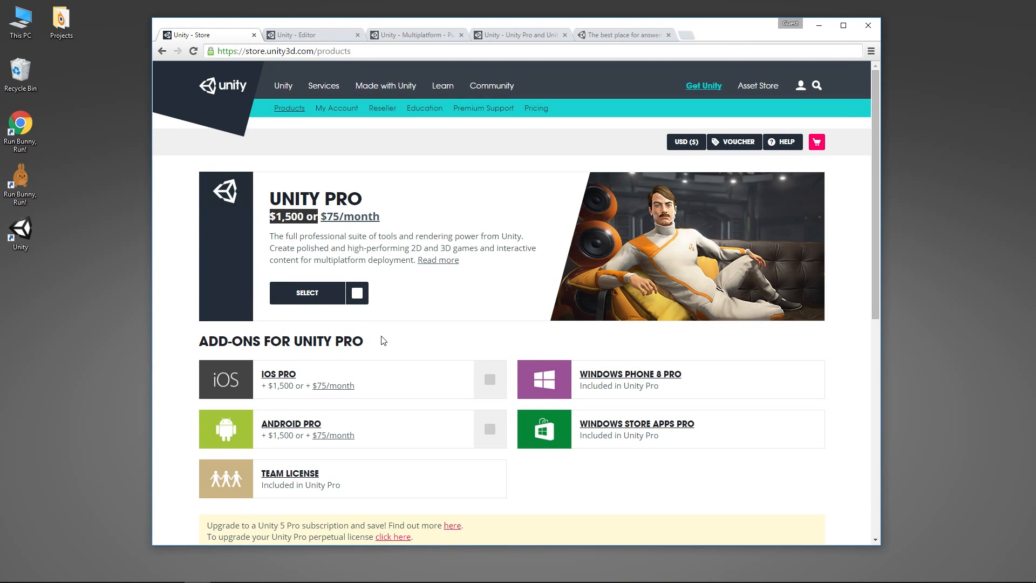
Step: Revisit the license agreement's revenue restrictions and switch to the Unity Answers community page
{"action": "left_click", "coordinate": [544, 31]}
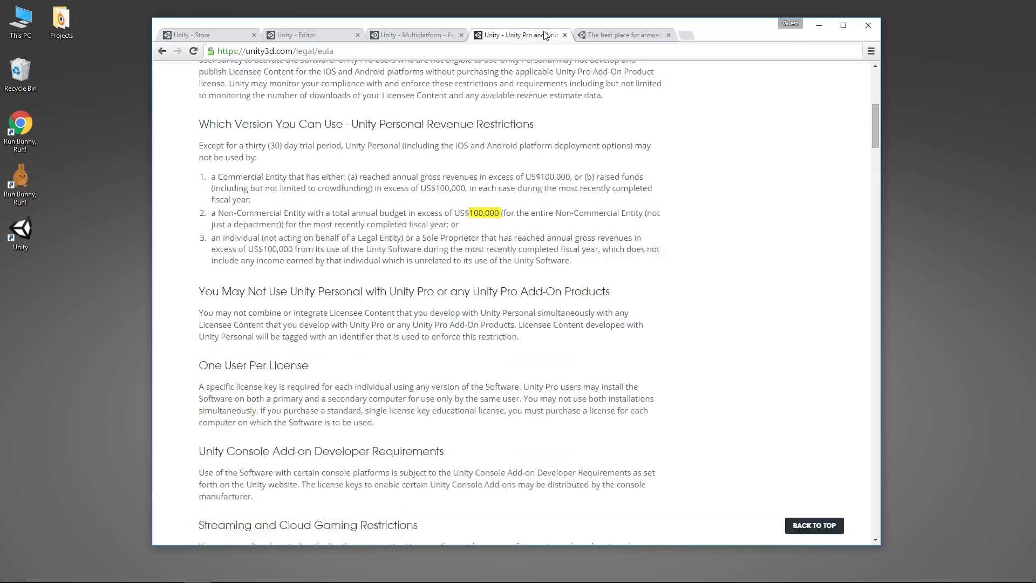
{"action": "left_click", "coordinate": [607, 35]}
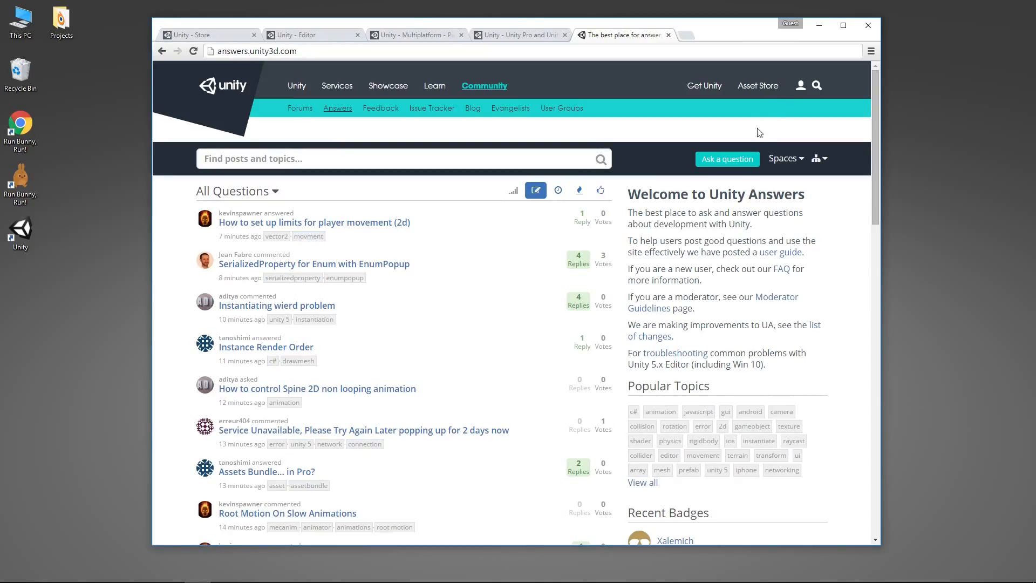
Step: Browse the Asset Store's featured and most popular assets, and revisit the Unity Pro store page and the editor page
{"action": "left_click", "coordinate": [775, 87]}
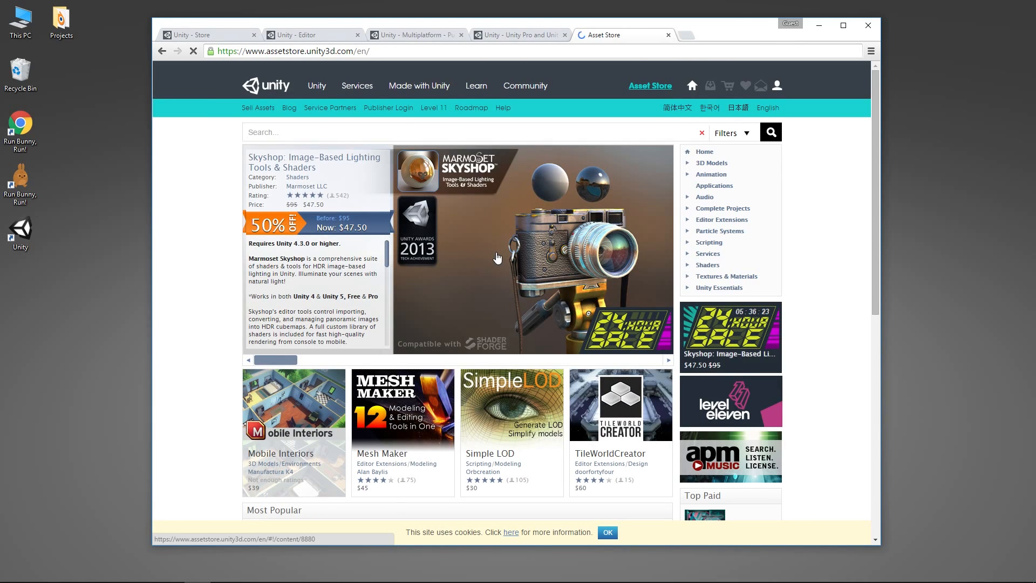
{"action": "scroll", "coordinate": [497, 258], "scroll_direction": "down", "scroll_amount": 4}
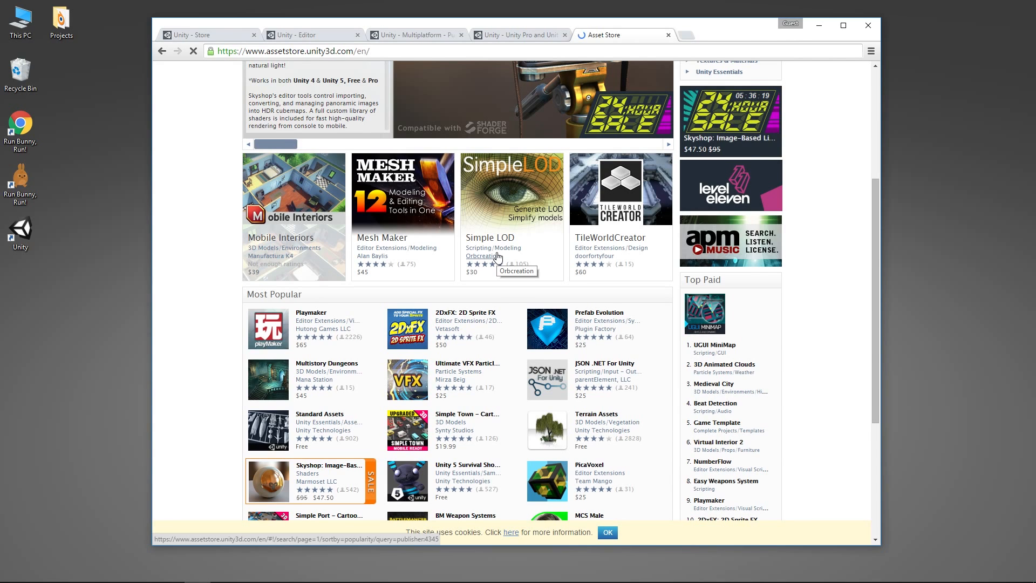
{"action": "scroll", "coordinate": [499, 258], "scroll_direction": "down", "scroll_amount": 4}
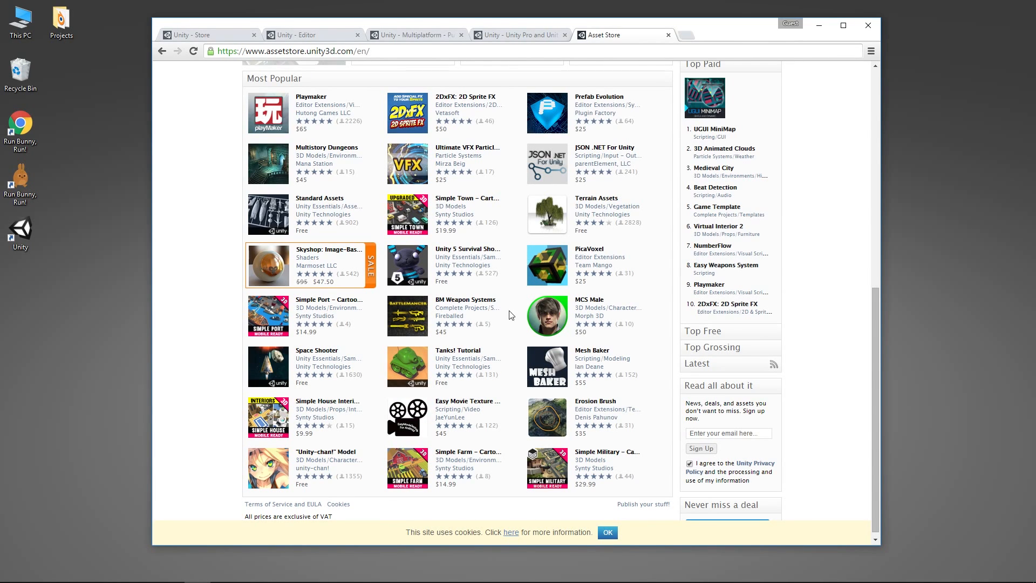
{"action": "left_click", "coordinate": [220, 36]}
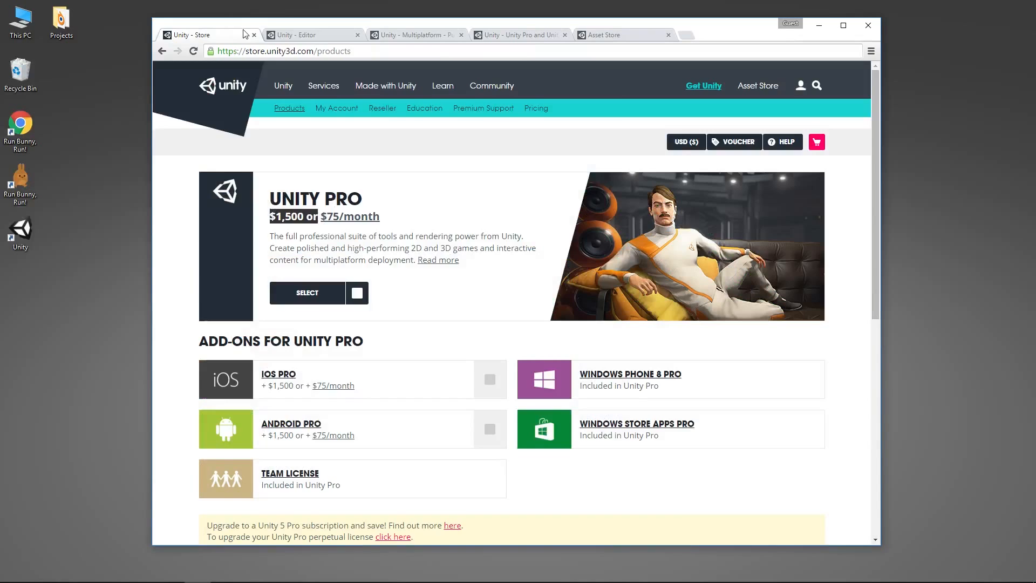
{"action": "left_click", "coordinate": [305, 35]}
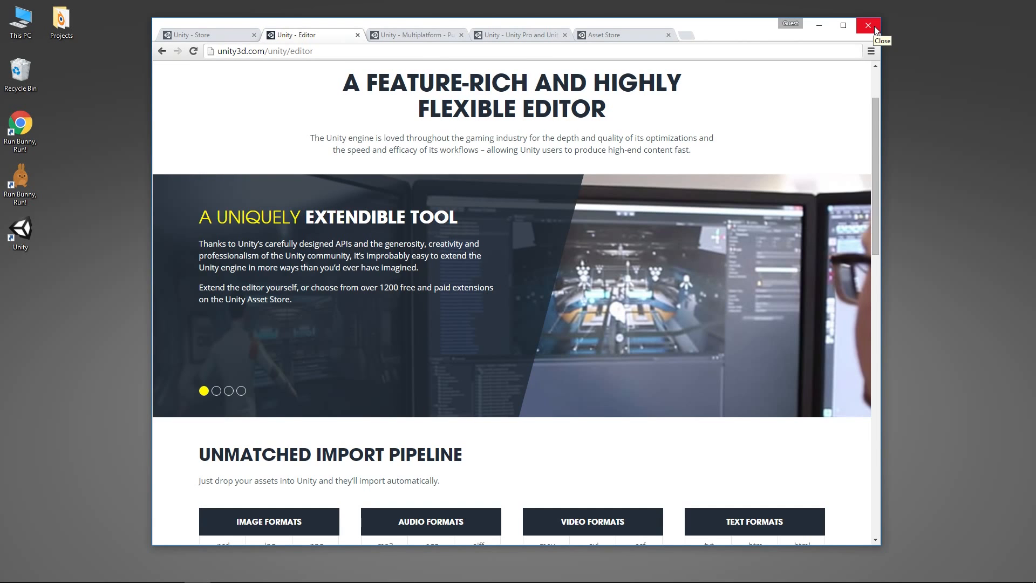
Step: Switch to the Unity launcher and start a new project with its location set to e:\tmp\
{"action": "left_click", "coordinate": [819, 26]}
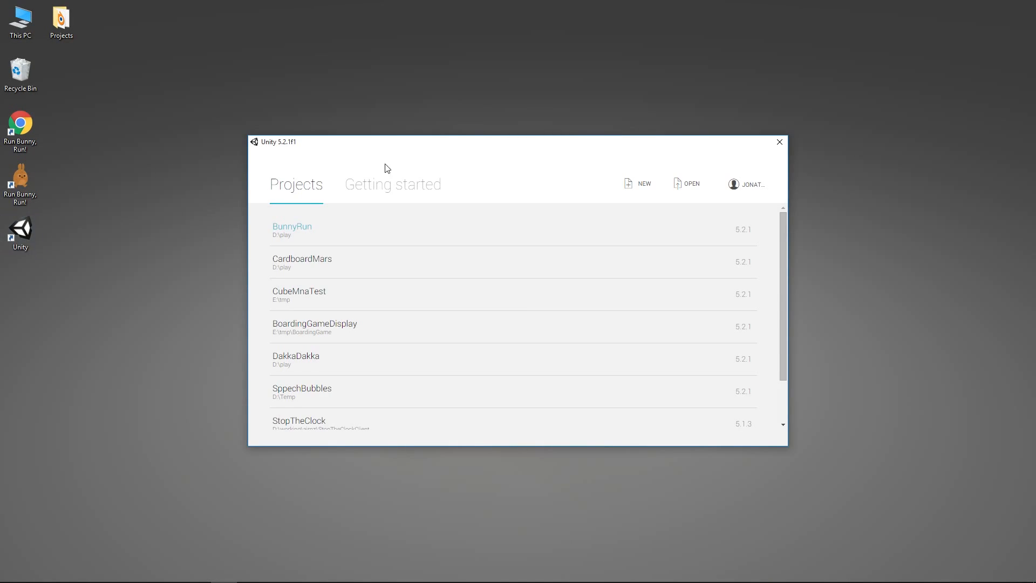
{"action": "mouse_move", "coordinate": [427, 151]}
{"action": "left_mouse_down"}
{"action": "mouse_move", "coordinate": [419, 155]}
{"action": "mouse_move", "coordinate": [442, 159]}
{"action": "left_mouse_up"}
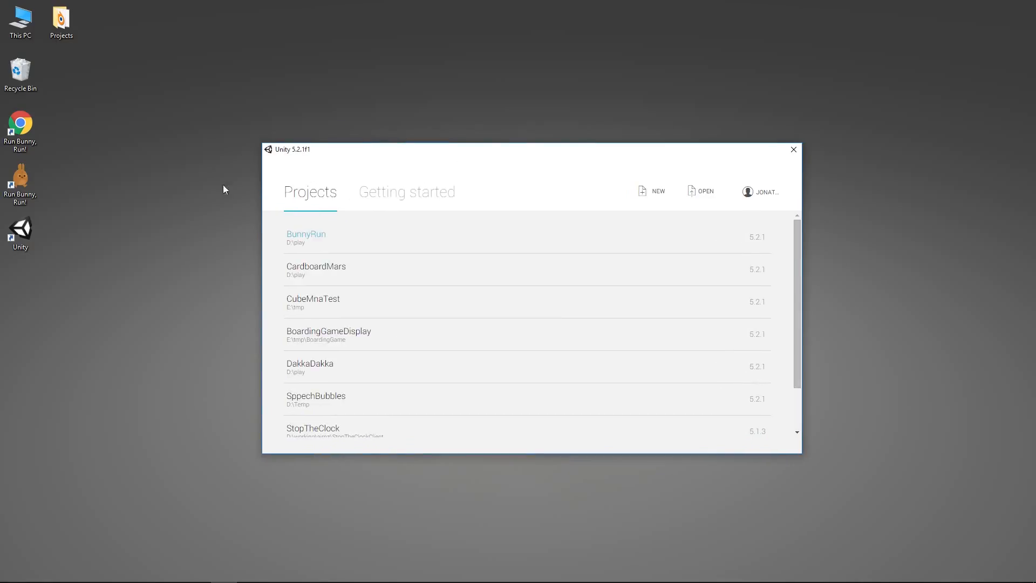
{"action": "left_click", "coordinate": [648, 195]}
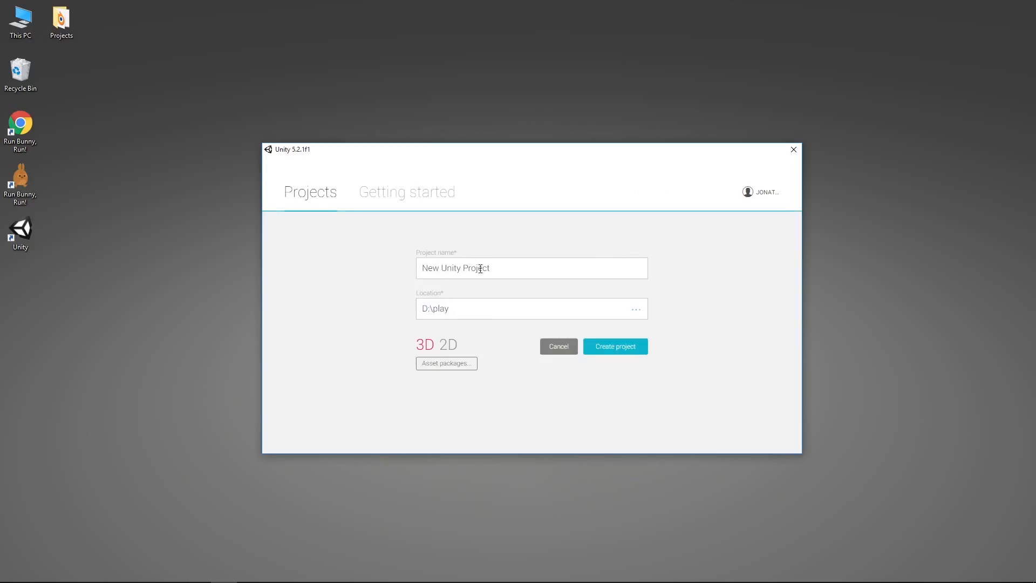
{"action": "left_click", "coordinate": [493, 304]}
{"action": "triple_click", "coordinate": [439, 309]}
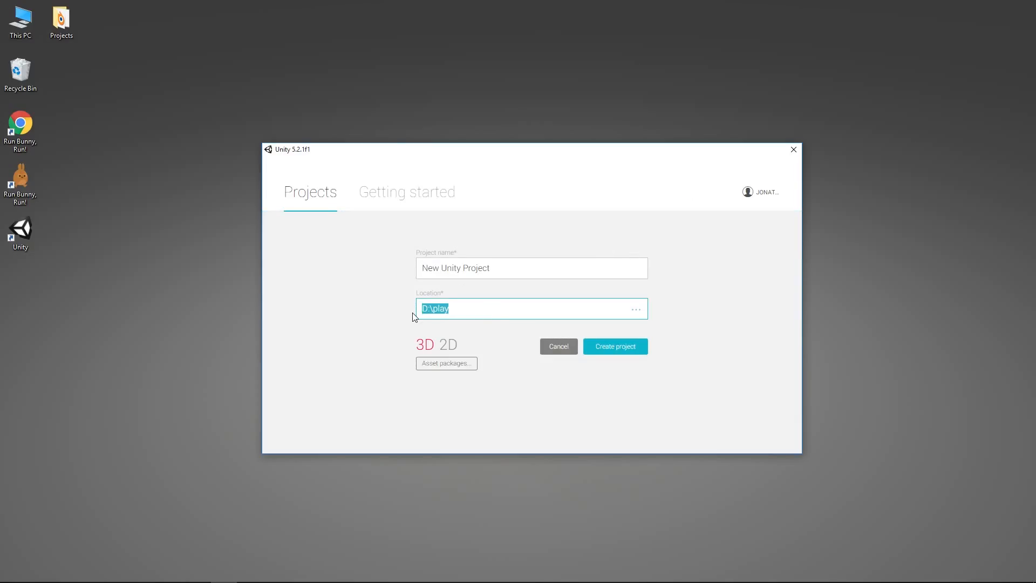
{"action": "type", "text": "e:\\tmp\\"}
Step: Name the project DemoProject, create it, and dismiss the editor update notice
{"action": "left_click_drag", "start_coordinate": [519, 266], "coordinate": [398, 277]}
{"action": "type", "text": "DemoProject"}
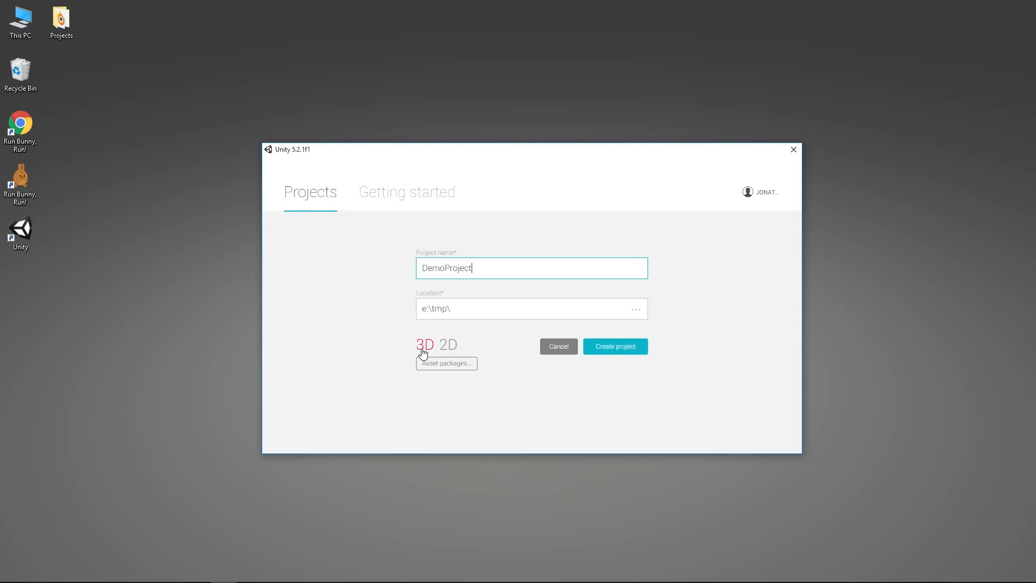
{"action": "left_click", "coordinate": [618, 352]}
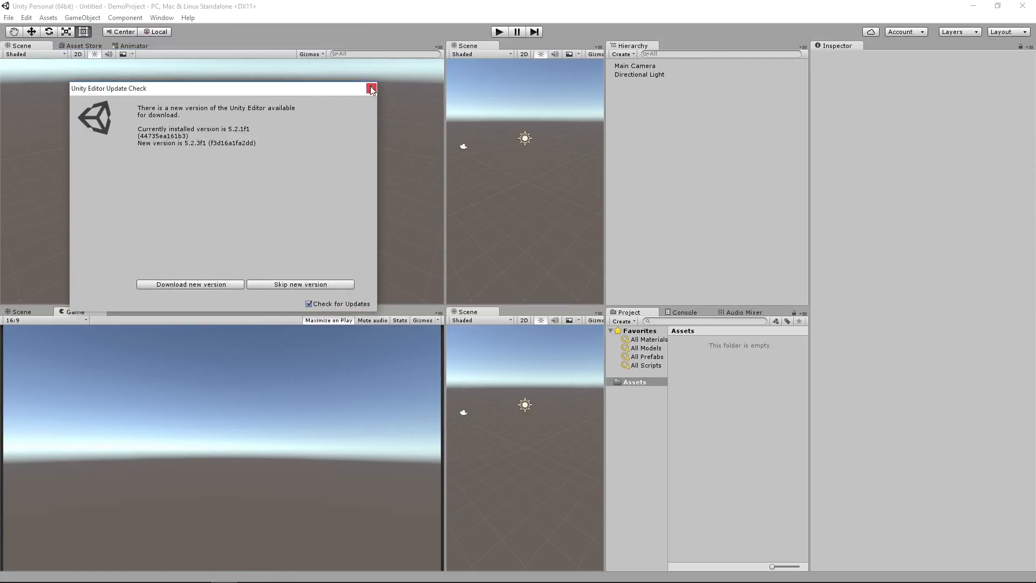
{"action": "left_click", "coordinate": [371, 89]}
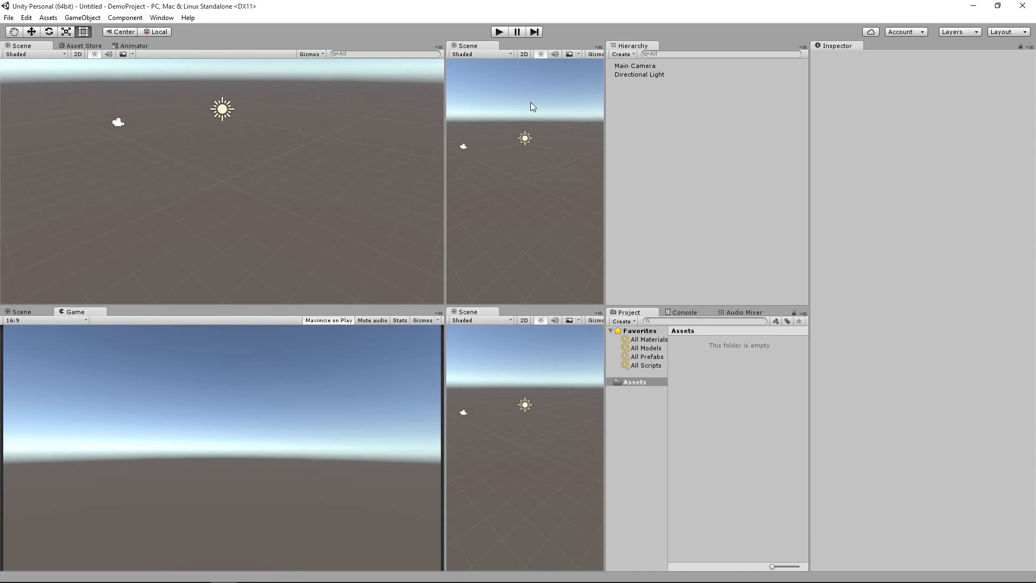
Step: Undock the upper narrow Scene view into a floating window, and try the 2 by 3, 4 Split and Wide layouts
{"action": "left_click_drag", "start_coordinate": [482, 47], "coordinate": [495, 134]}
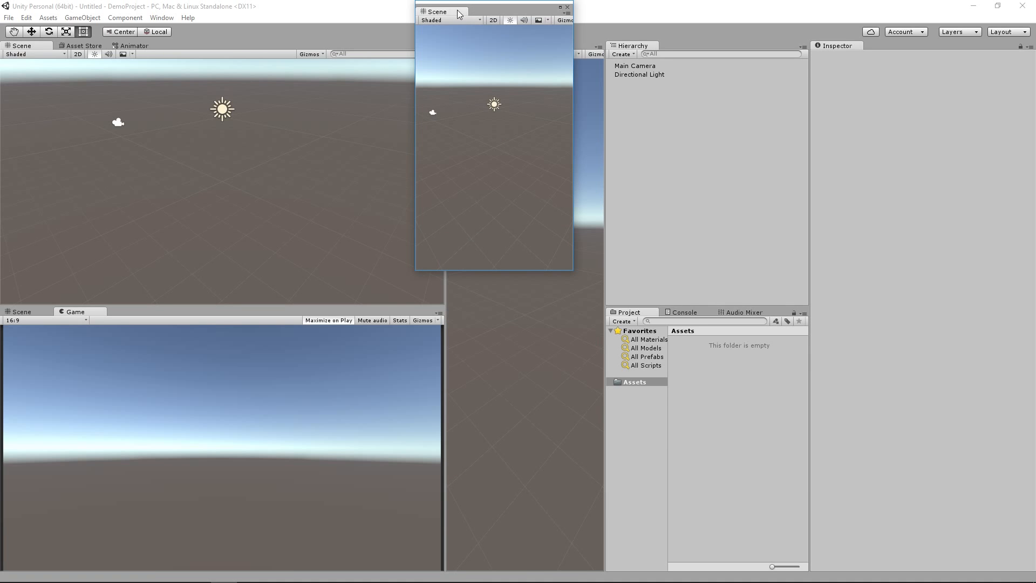
{"action": "left_click_drag", "start_coordinate": [446, 12], "coordinate": [491, 168]}
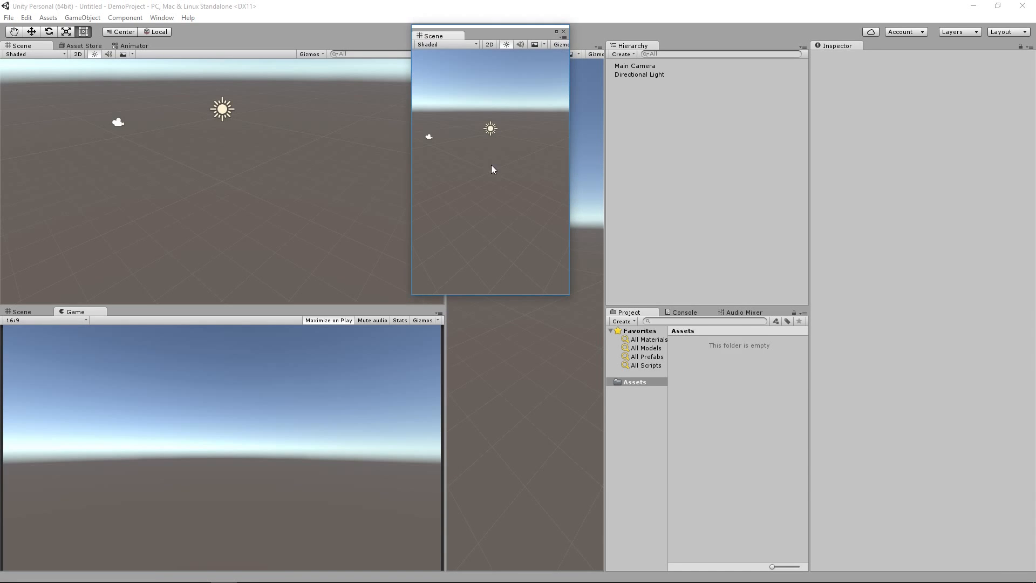
{"action": "left_click", "coordinate": [1015, 32]}
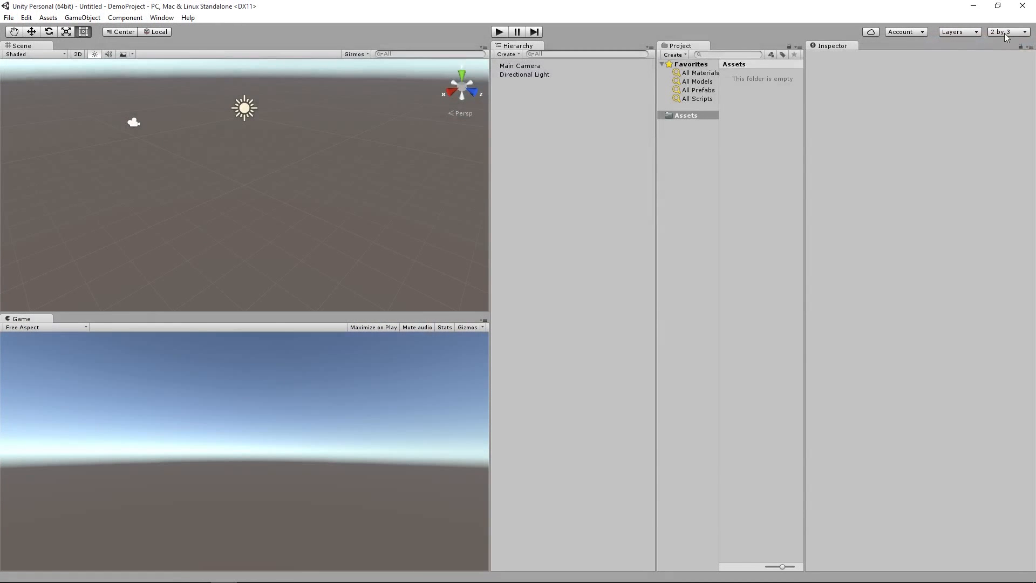
{"action": "left_click", "coordinate": [1005, 33]}
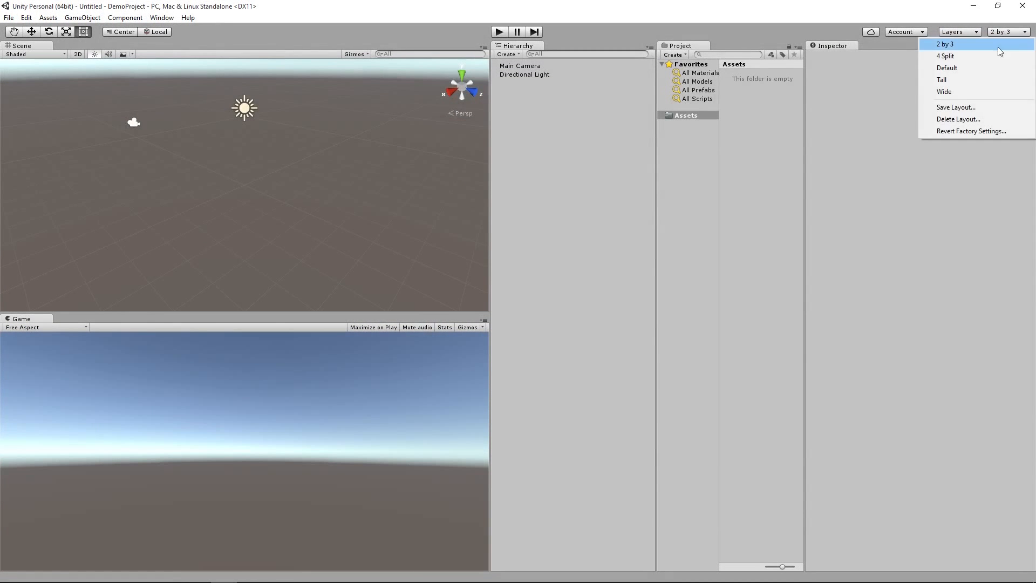
{"action": "left_click", "coordinate": [984, 56]}
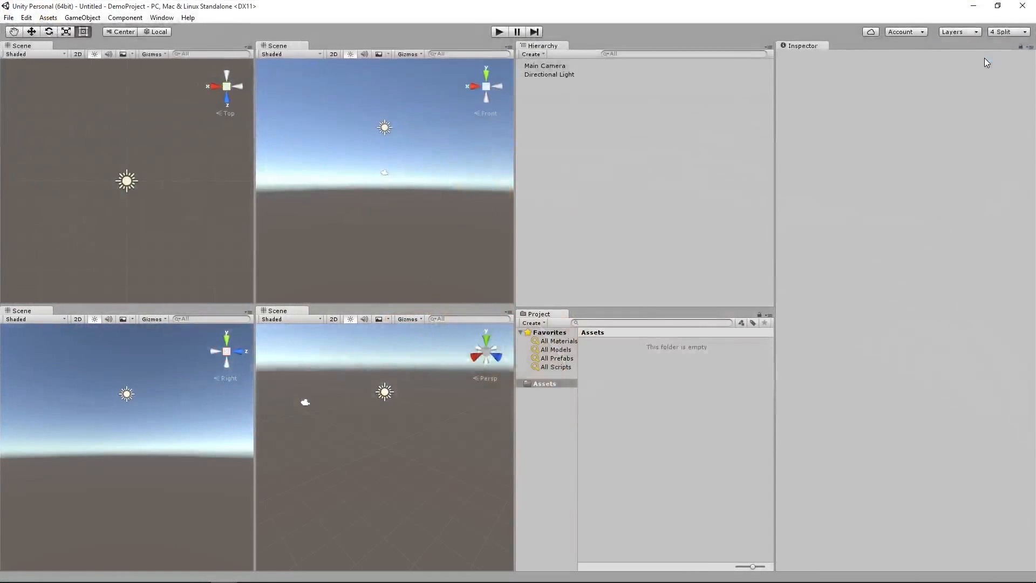
{"action": "left_click", "coordinate": [996, 34]}
{"action": "left_click", "coordinate": [982, 93]}
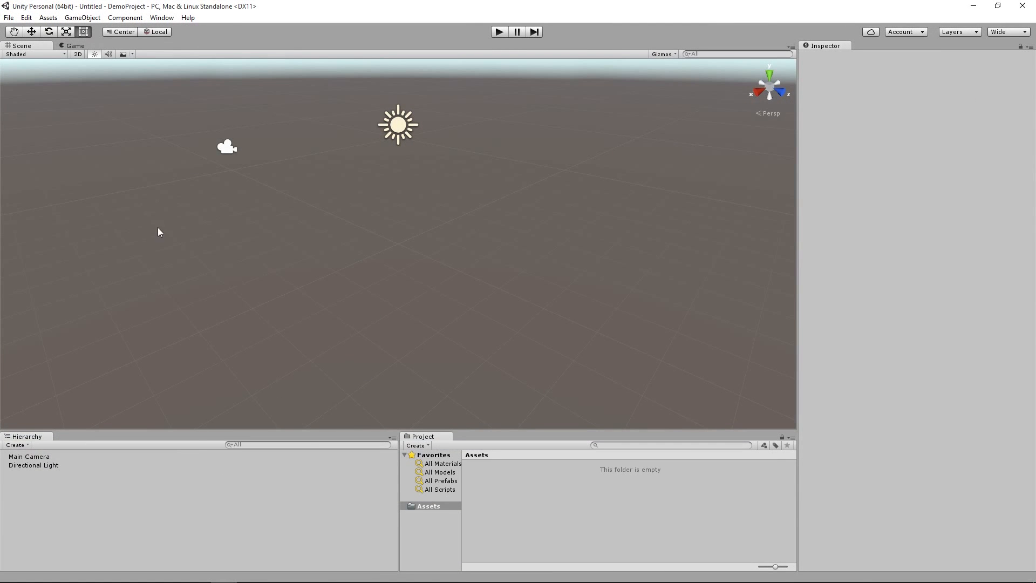
Step: Switch the editor to the 4 Split layout and widen the Scene views next to the Hierarchy
{"action": "left_click", "coordinate": [998, 34]}
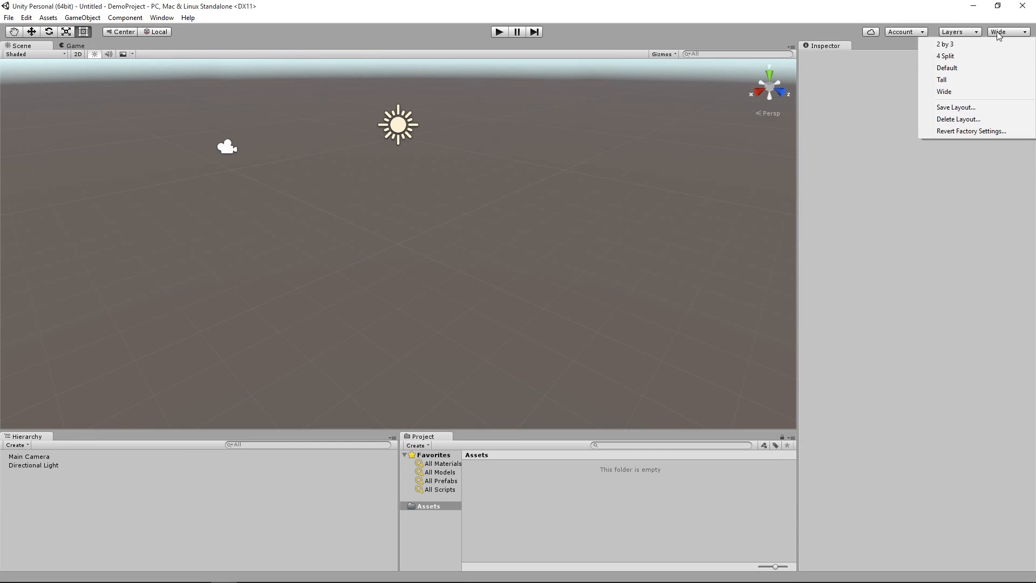
{"action": "left_click", "coordinate": [957, 57]}
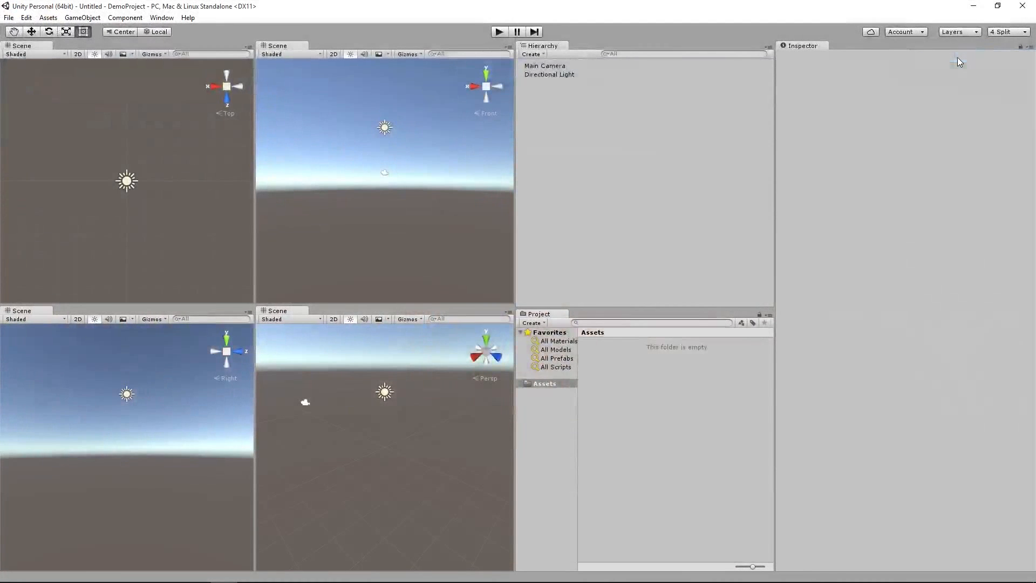
{"action": "left_click_drag", "start_coordinate": [516, 254], "coordinate": [557, 248]}
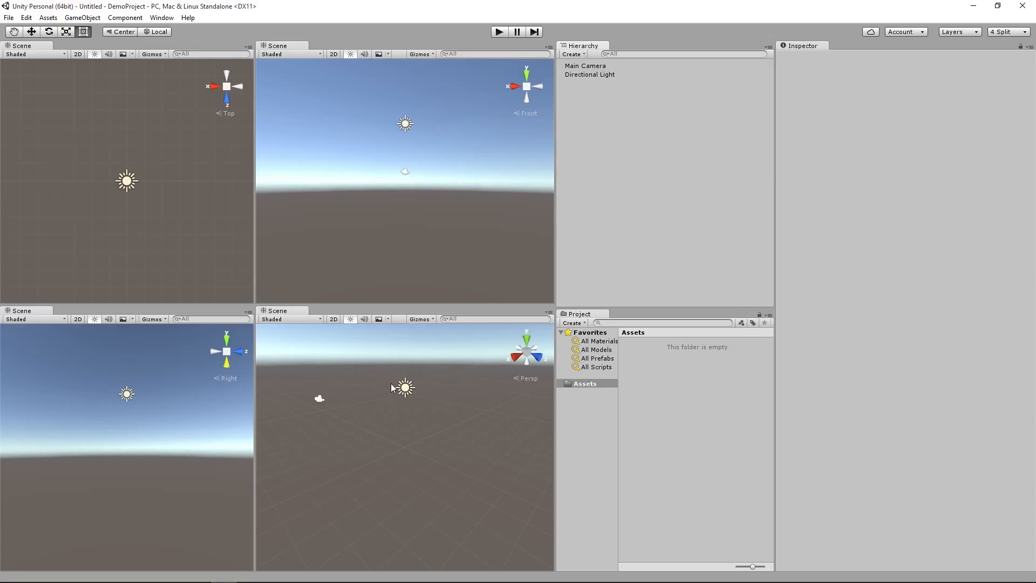
{"action": "left_click", "coordinate": [8, 18]}
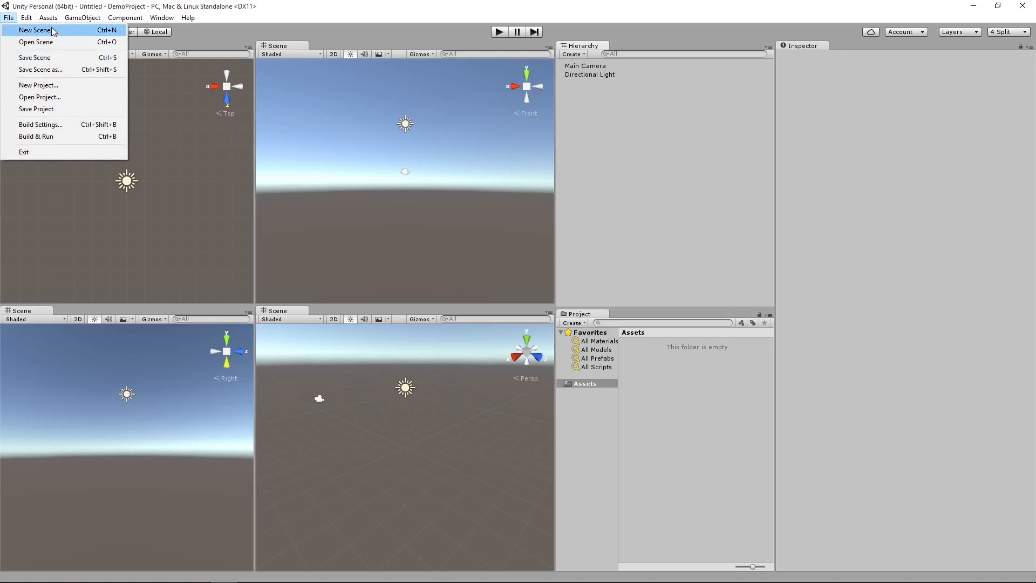
{"action": "left_click", "coordinate": [435, 6]}
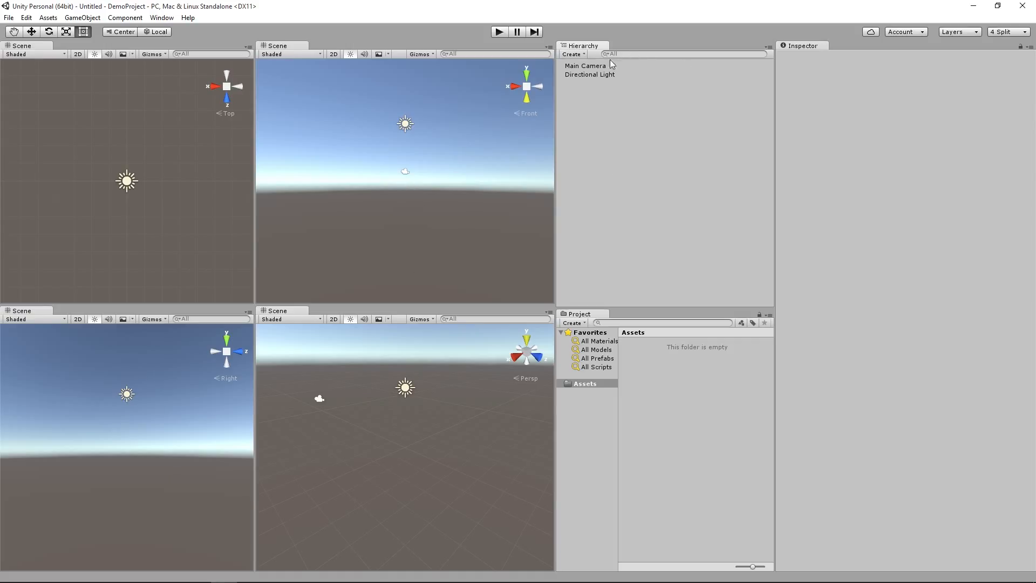
Step: Select the Main Camera and the Directional Light alternately to compare their transforms and components
{"action": "left_click", "coordinate": [586, 66]}
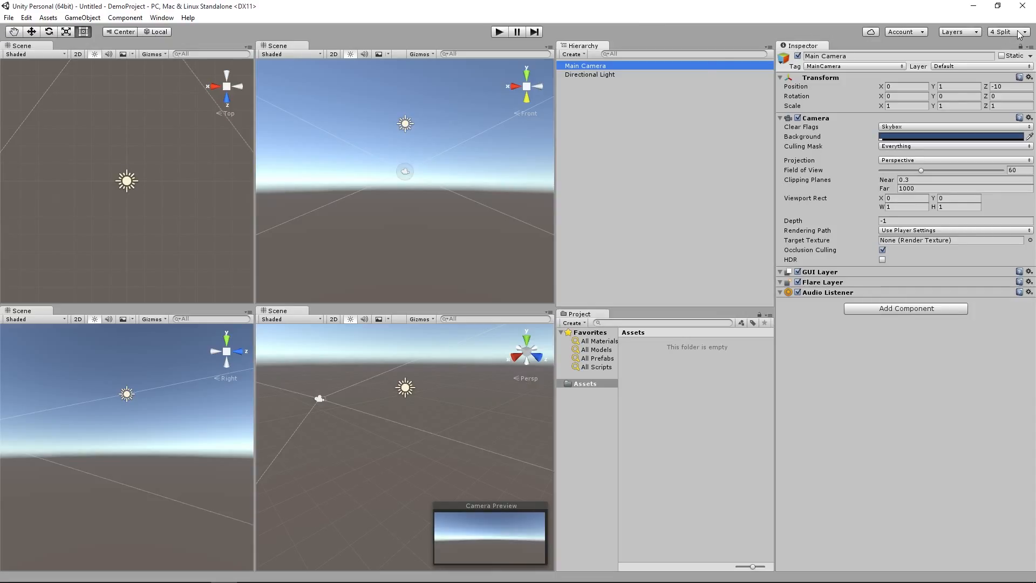
{"action": "left_click", "coordinate": [578, 76]}
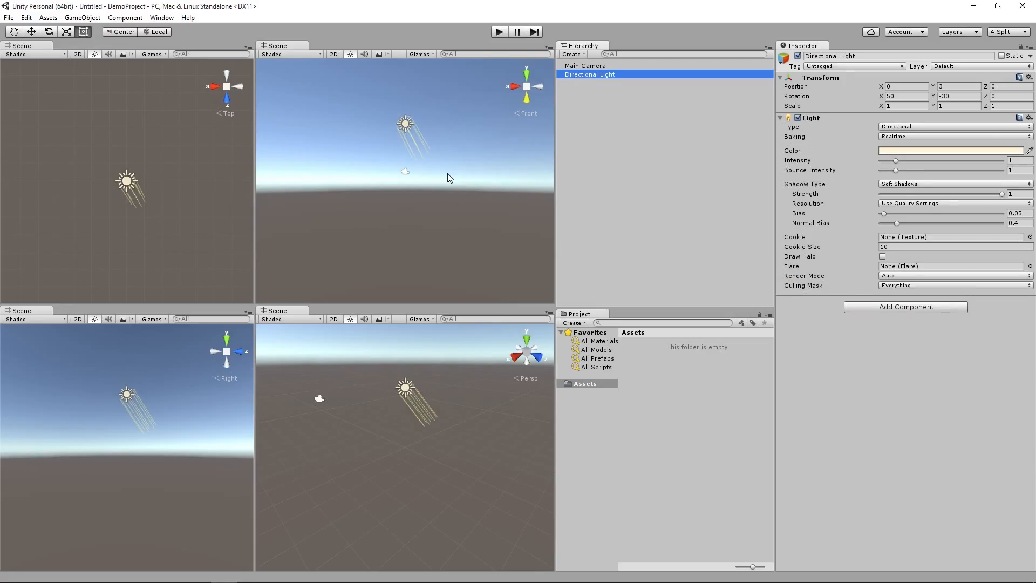
{"action": "left_click", "coordinate": [587, 68]}
{"action": "left_click", "coordinate": [588, 75]}
{"action": "left_click", "coordinate": [588, 66]}
{"action": "left_click", "coordinate": [589, 75]}
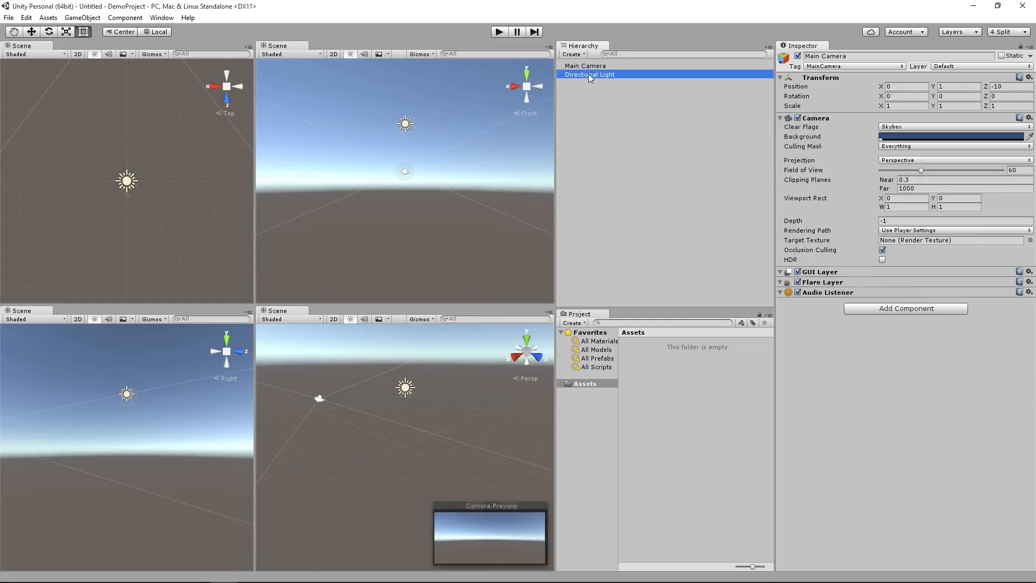
{"action": "left_click", "coordinate": [588, 66]}
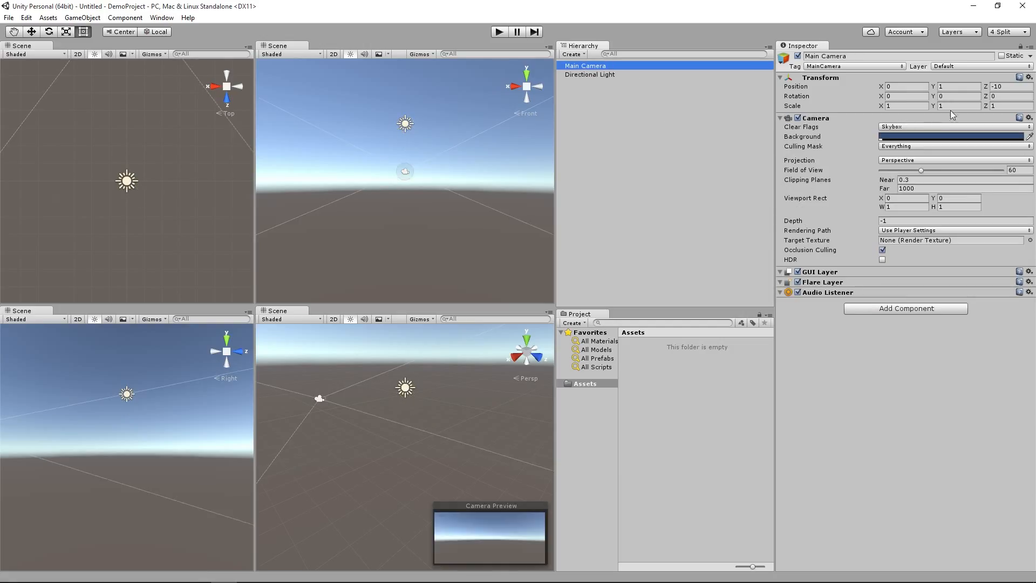
{"action": "left_click", "coordinate": [599, 76]}
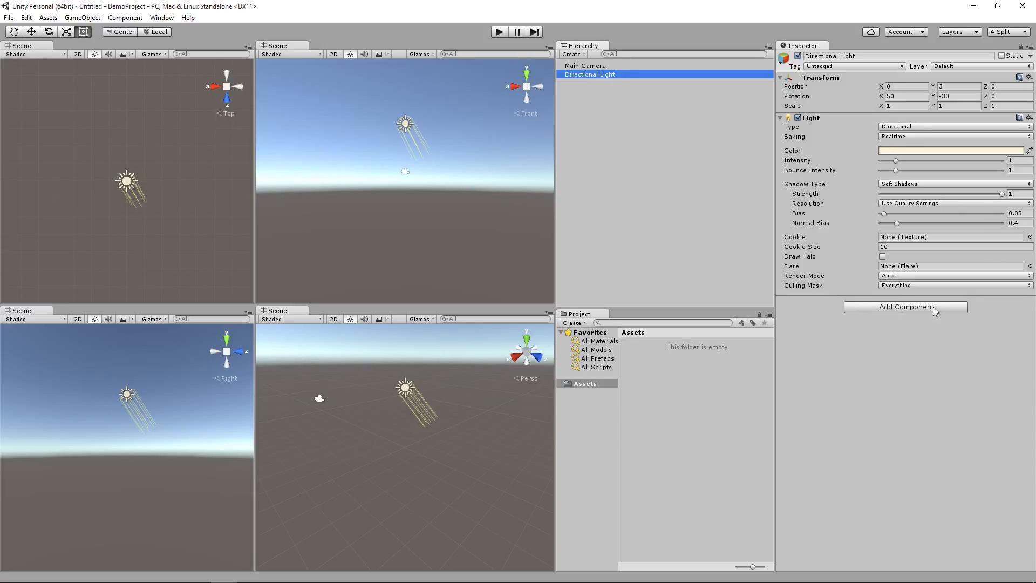
{"action": "left_click", "coordinate": [580, 66]}
{"action": "left_click", "coordinate": [580, 74]}
{"action": "left_click", "coordinate": [580, 67]}
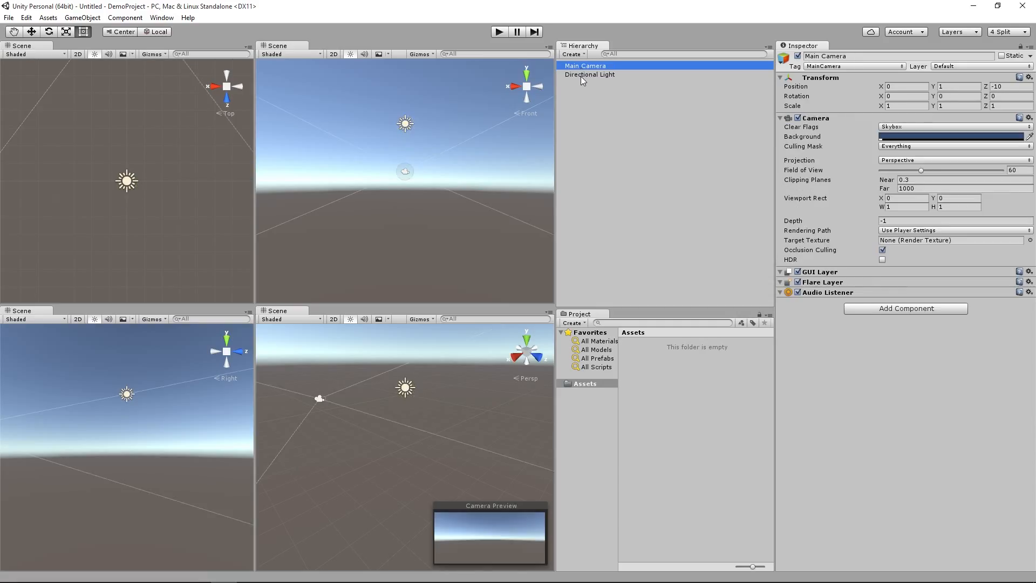
{"action": "left_click", "coordinate": [581, 75]}
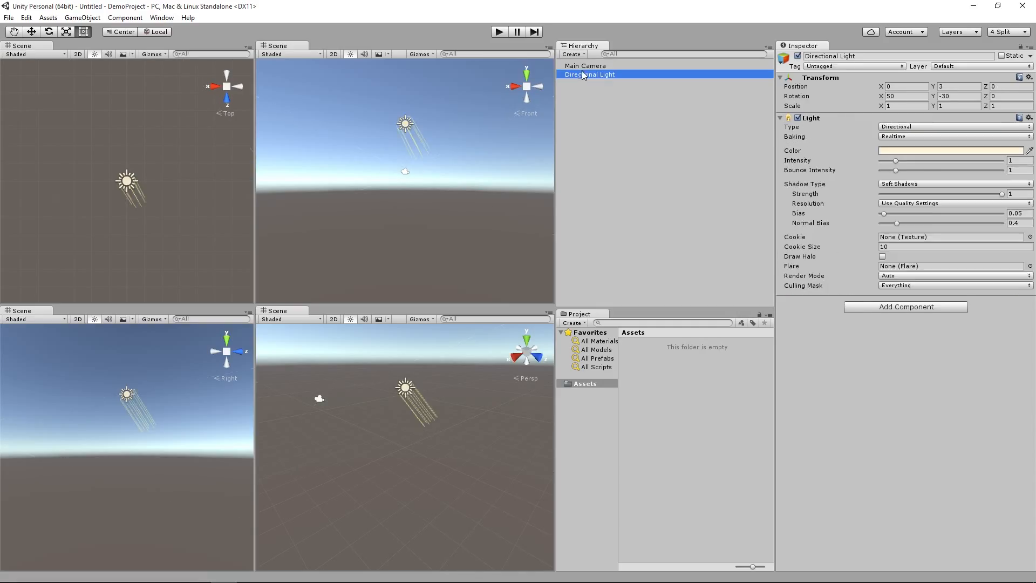
{"action": "left_click", "coordinate": [582, 67]}
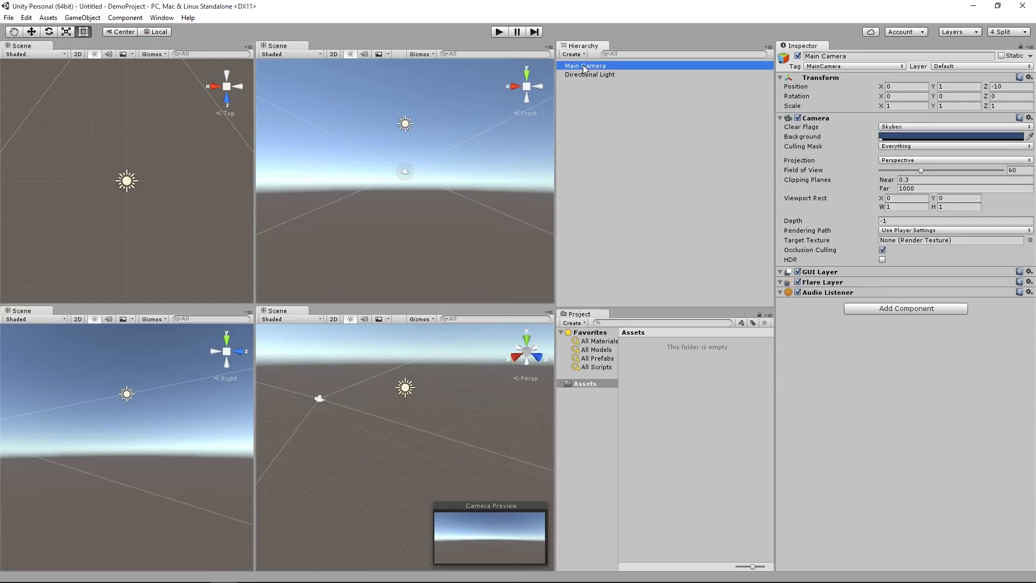
{"action": "left_click", "coordinate": [584, 76]}
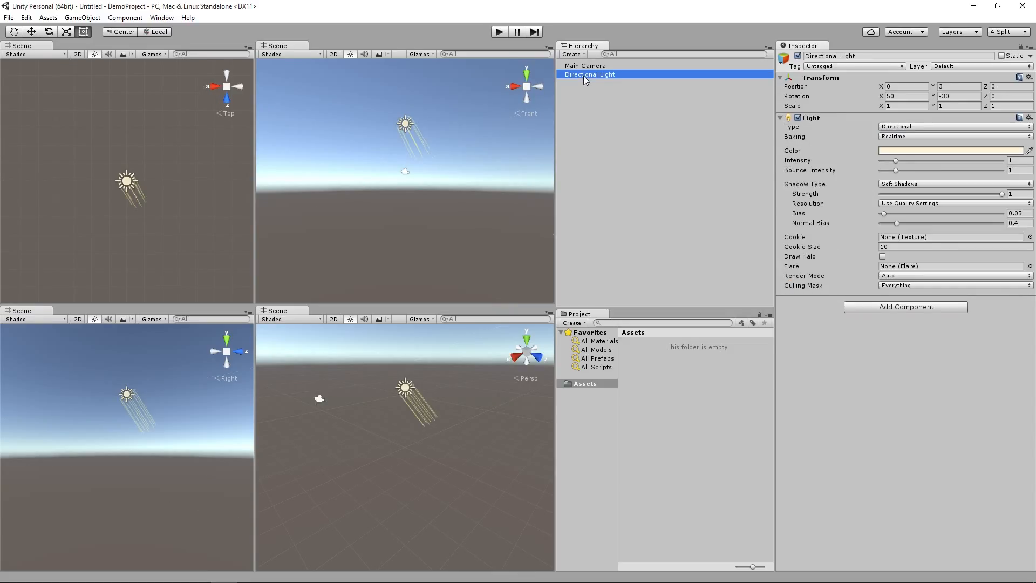
{"action": "left_click", "coordinate": [584, 67]}
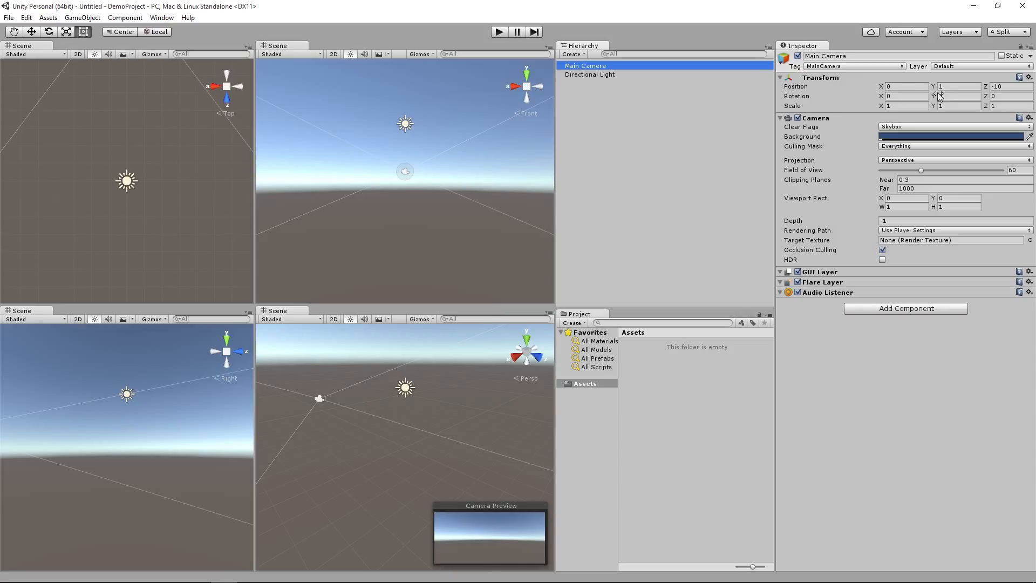
{"action": "left_click", "coordinate": [587, 76]}
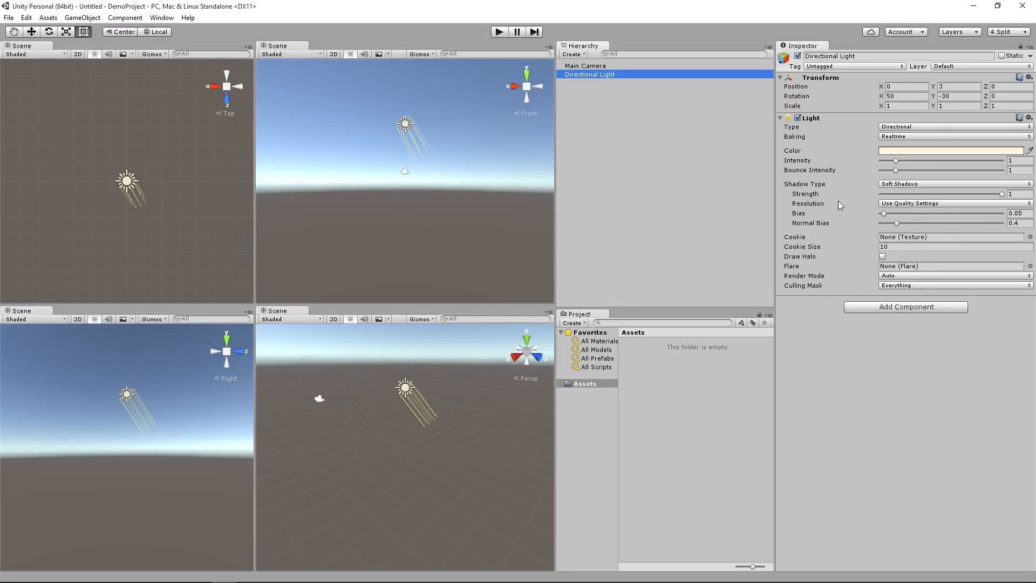
{"action": "left_click", "coordinate": [587, 66]}
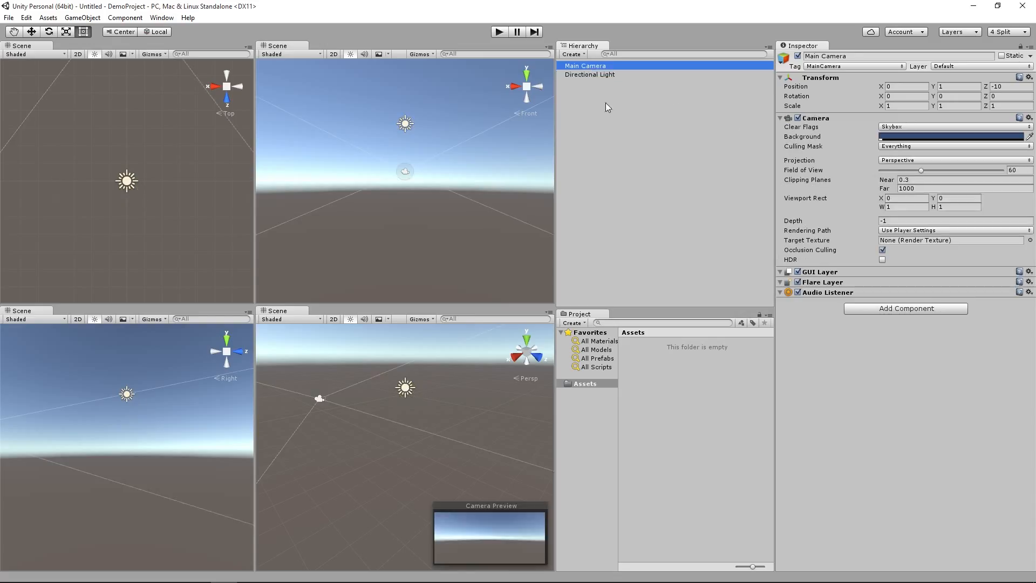
Step: Switch between the Directional Light and the Main Camera to review their settings, ending with the Directional Light selected
{"action": "left_click", "coordinate": [600, 74]}
{"action": "left_click", "coordinate": [598, 67]}
{"action": "left_click", "coordinate": [601, 76]}
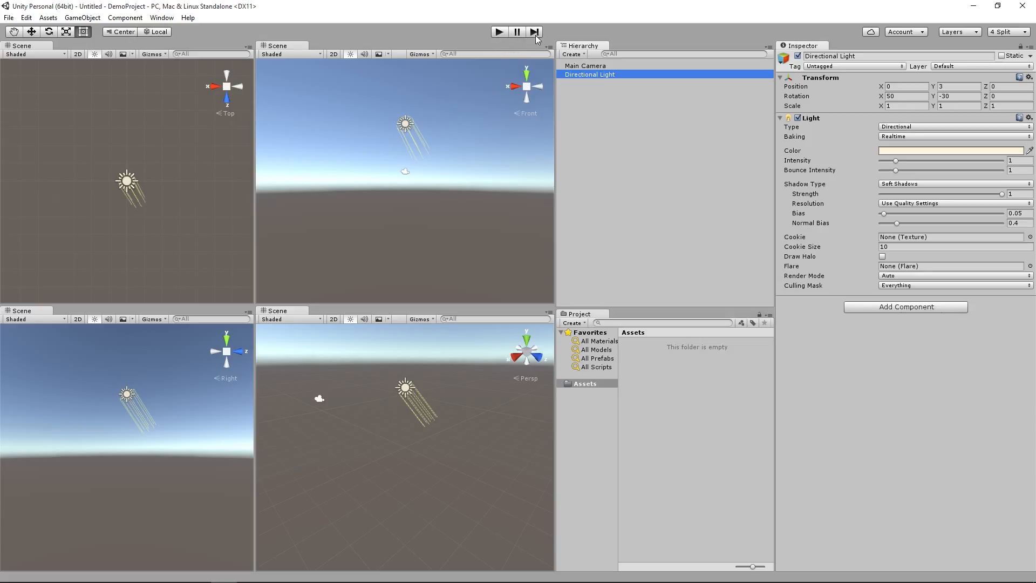
Step: Test-run the scene, enable Maximize on Play for the Game view, and run the scene again
{"action": "left_click", "coordinate": [498, 34]}
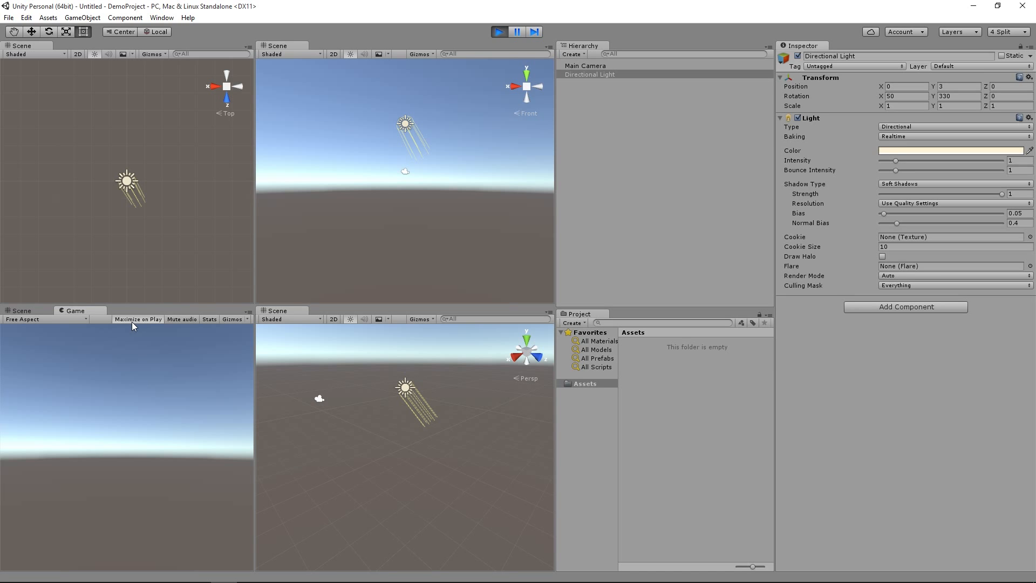
{"action": "left_click", "coordinate": [503, 31]}
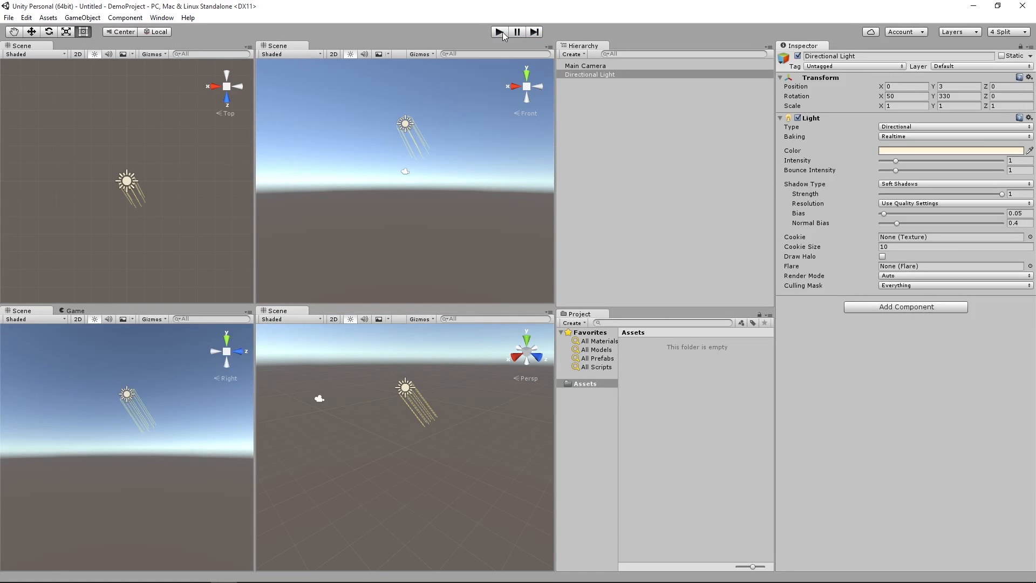
{"action": "left_click", "coordinate": [500, 32]}
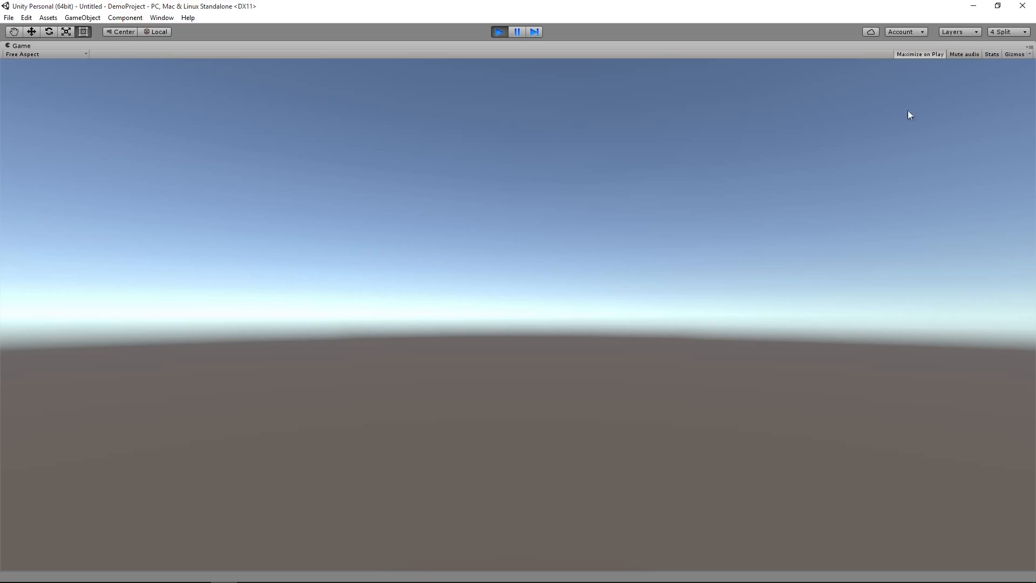
Step: Check the Game view's statistics overlay, and set the view's aspect ratio to 16:9 before ending the test run
{"action": "left_click", "coordinate": [991, 55]}
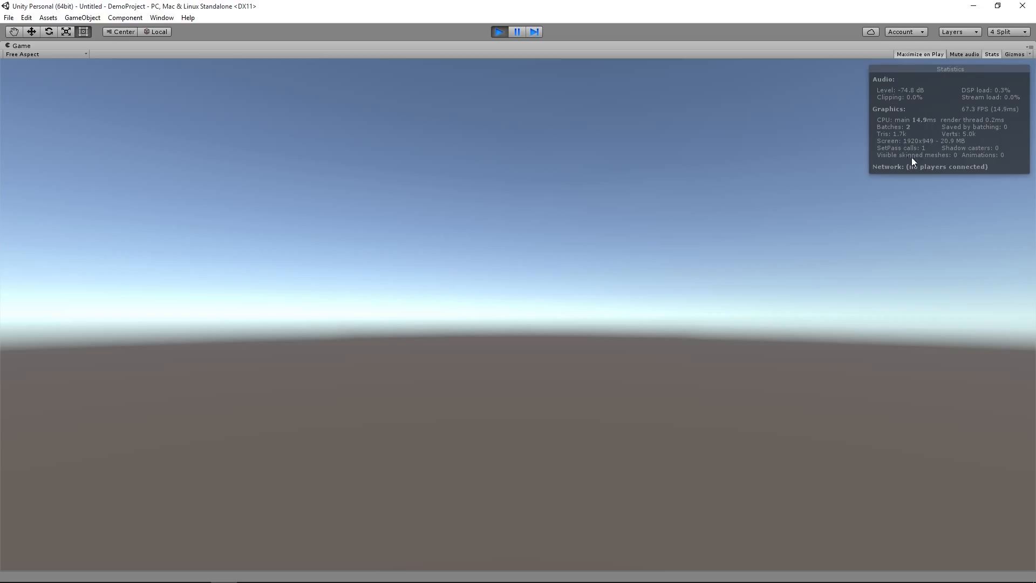
{"action": "left_click", "coordinate": [992, 54]}
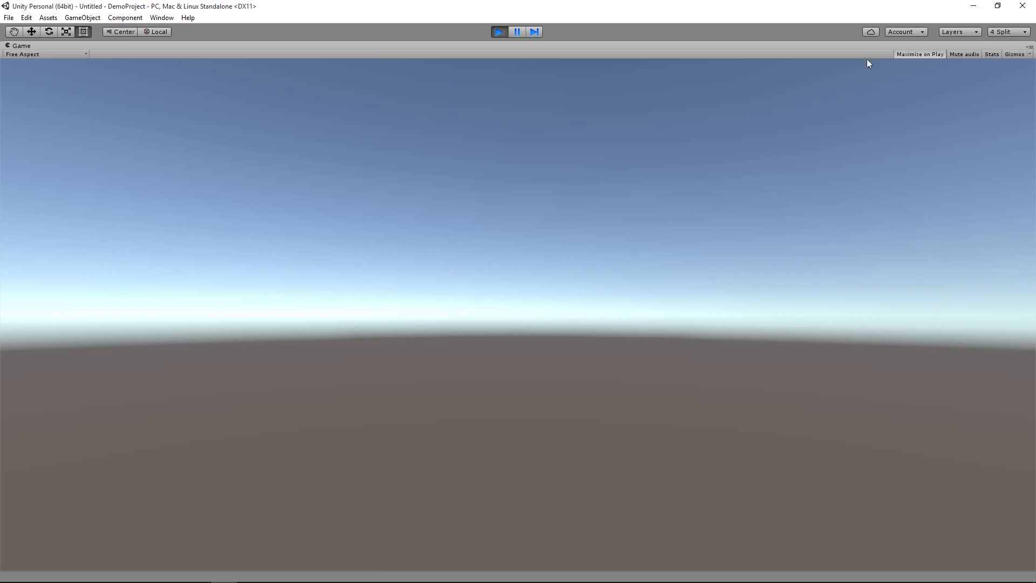
{"action": "left_click", "coordinate": [25, 57]}
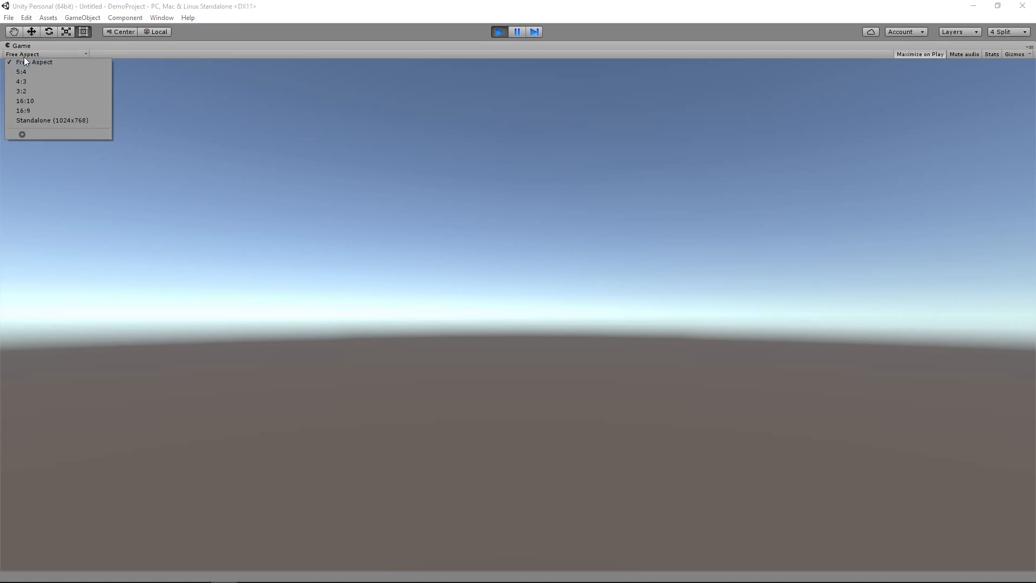
{"action": "left_click", "coordinate": [61, 111]}
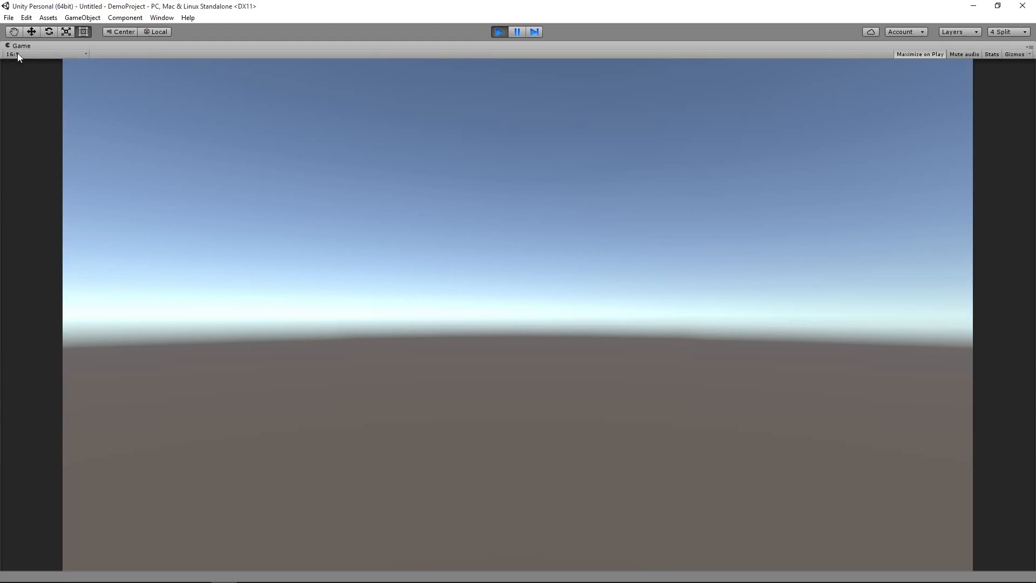
{"action": "left_click", "coordinate": [500, 32]}
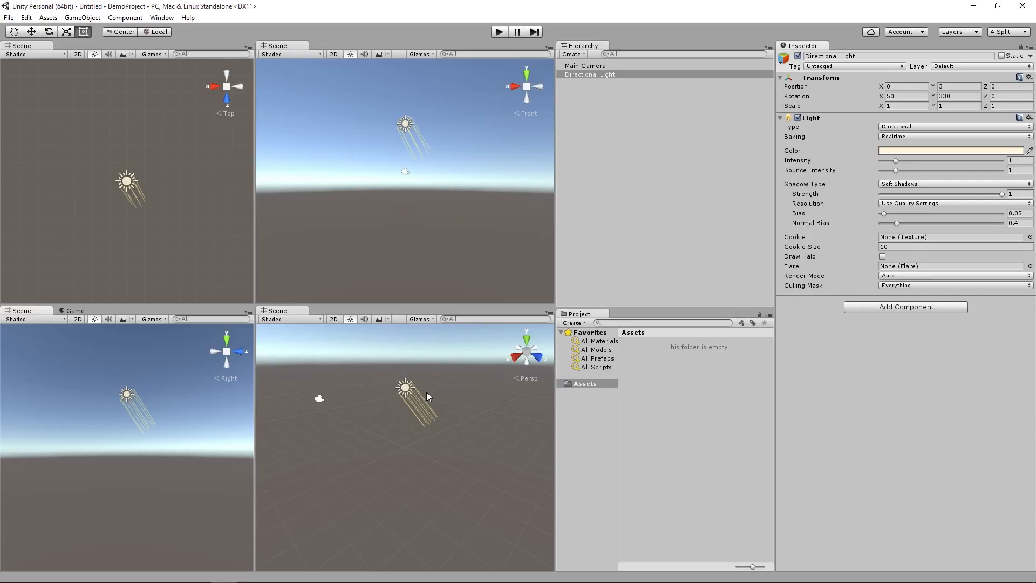
Step: Add a 3D cube to the scene
{"action": "left_click", "coordinate": [81, 18]}
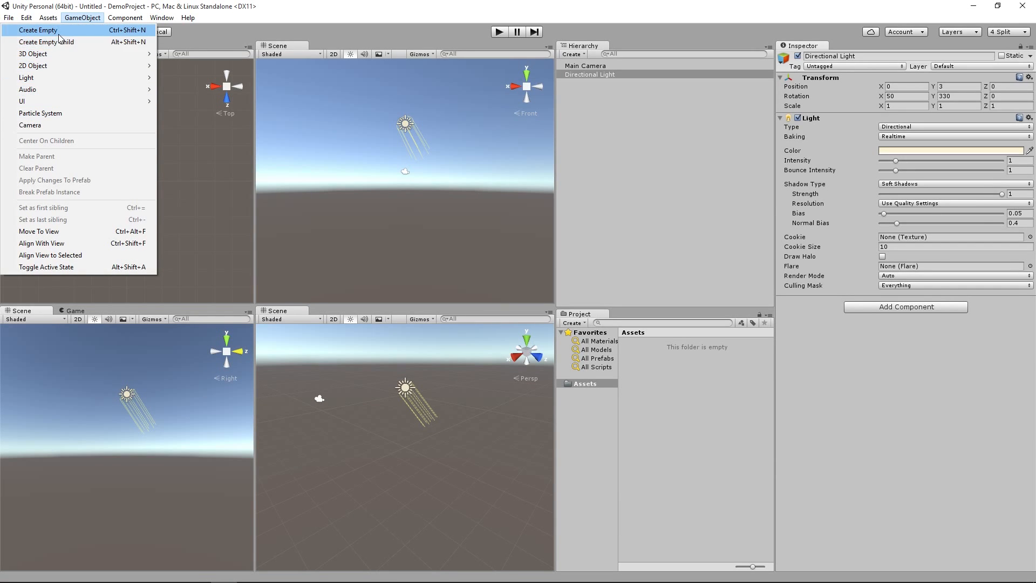
{"action": "mouse_move", "coordinate": [63, 54]}
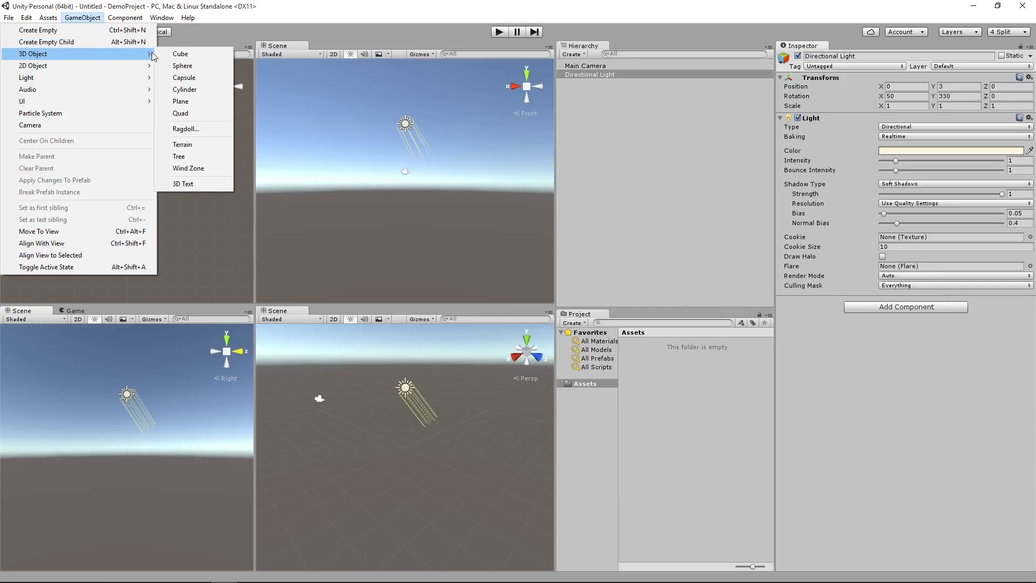
{"action": "left_click", "coordinate": [181, 54]}
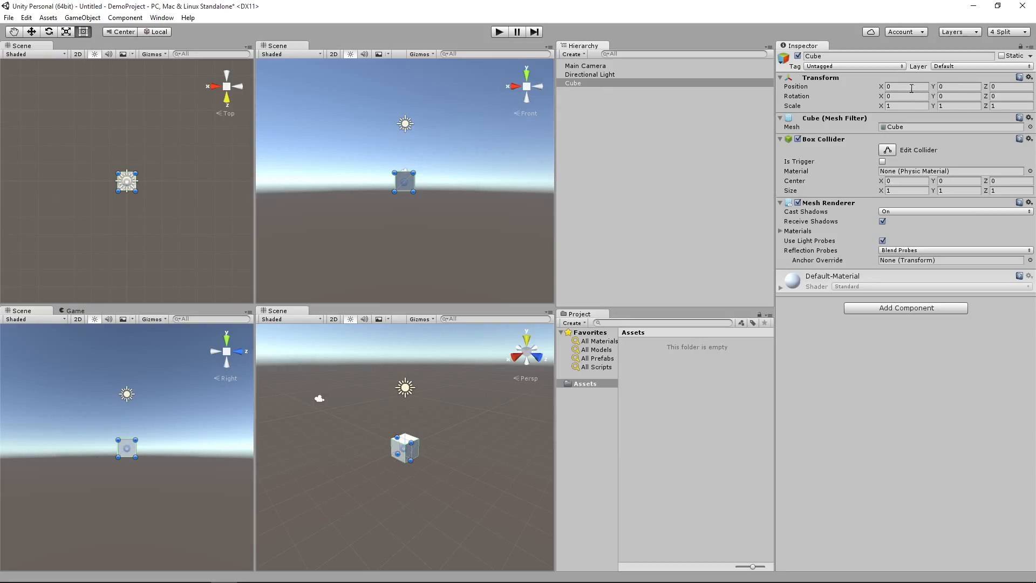
Step: Try an X scale of 5 on the cube, and set it back to 1
{"action": "left_click", "coordinate": [892, 106]}
{"action": "type", "text": "5"}
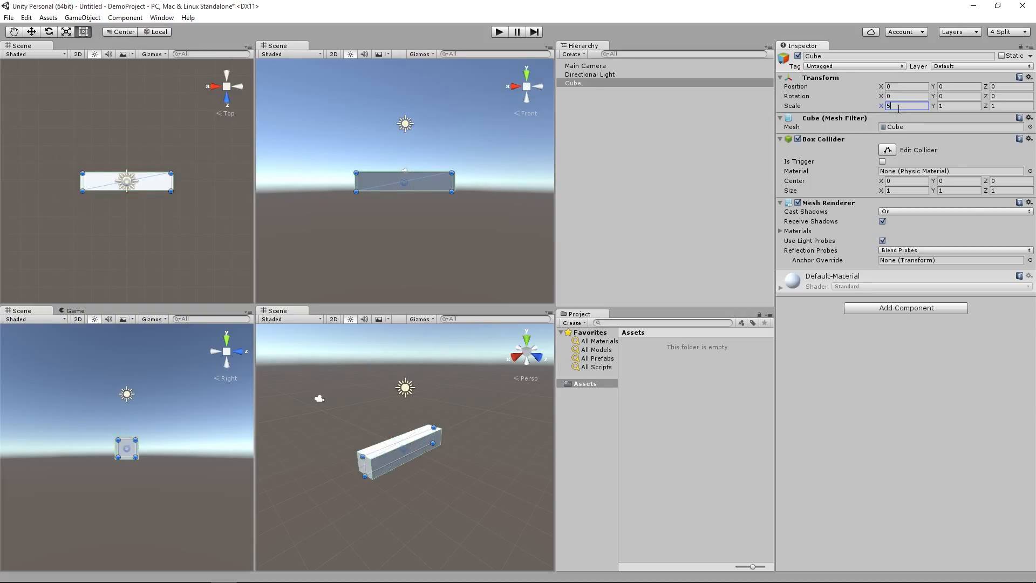
{"action": "left_click_drag", "start_coordinate": [893, 110], "coordinate": [882, 111]}
{"action": "type", "text": "1"}
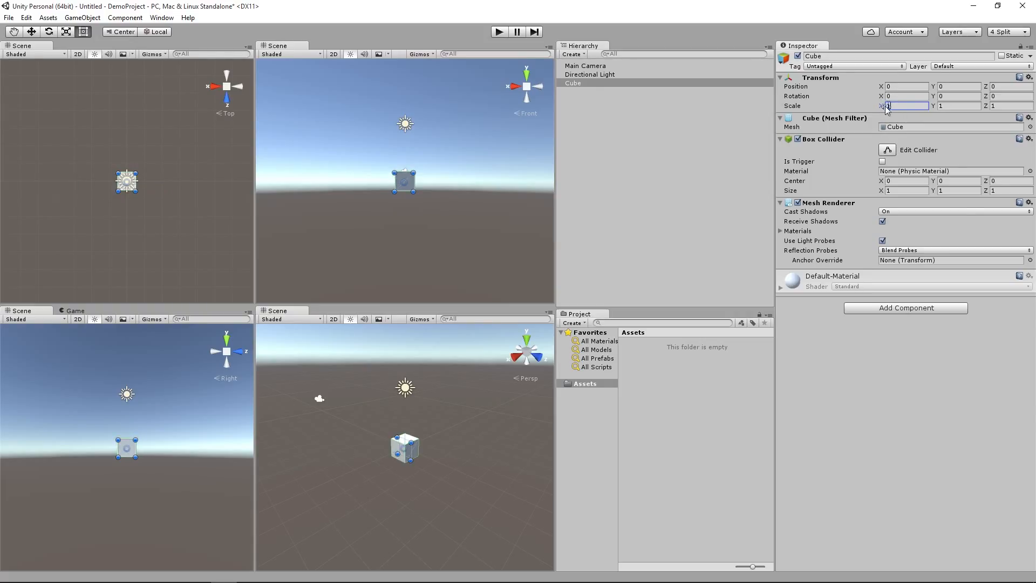
Step: Try the Hand tool and the Move tool's X handle on the cube in the Front view
{"action": "left_click", "coordinate": [19, 34]}
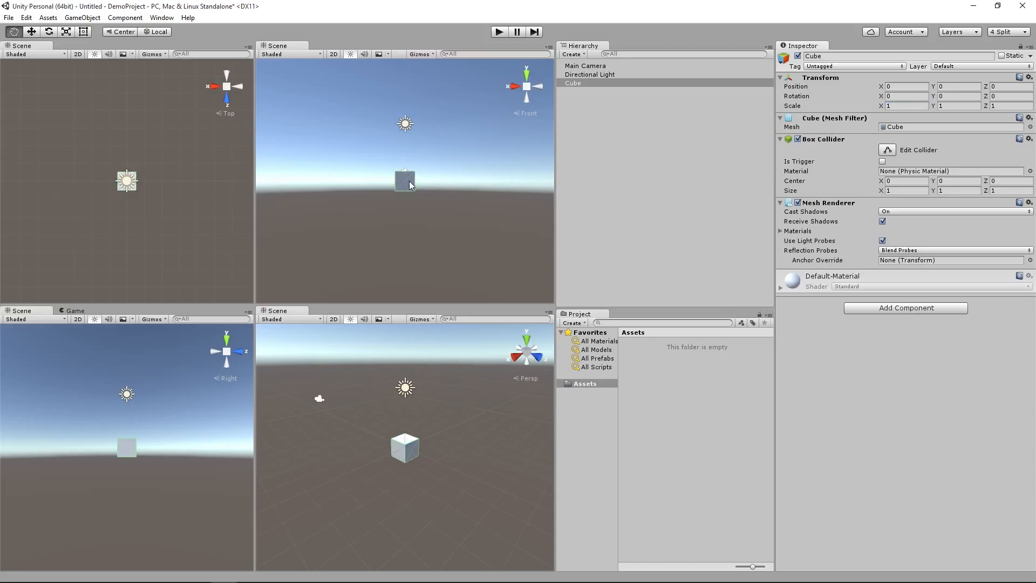
{"action": "mouse_move", "coordinate": [408, 180]}
{"action": "left_mouse_down"}
{"action": "mouse_move", "coordinate": [393, 178]}
{"action": "mouse_move", "coordinate": [422, 185]}
{"action": "mouse_move", "coordinate": [412, 175]}
{"action": "left_mouse_up"}
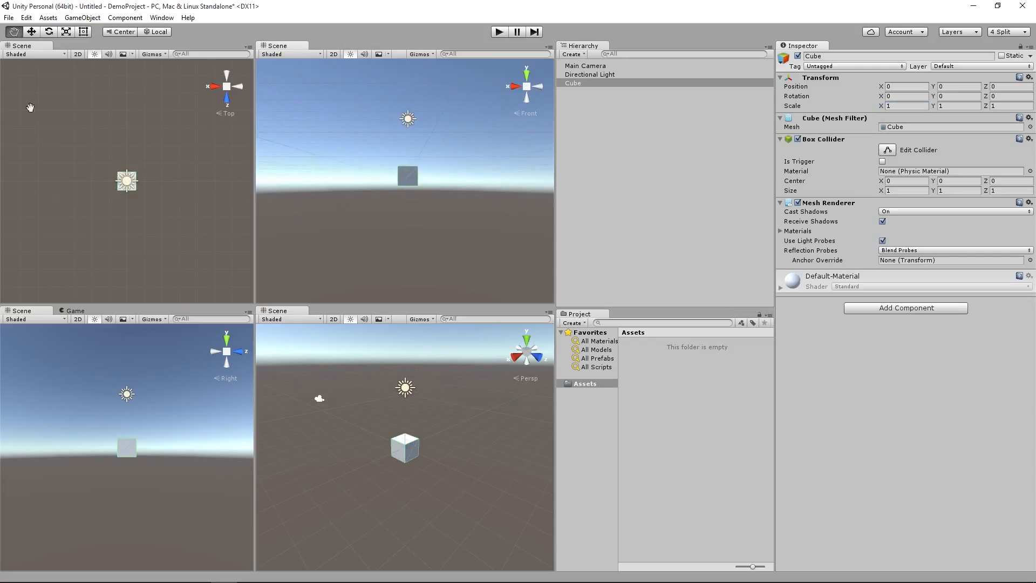
{"action": "left_click", "coordinate": [31, 32]}
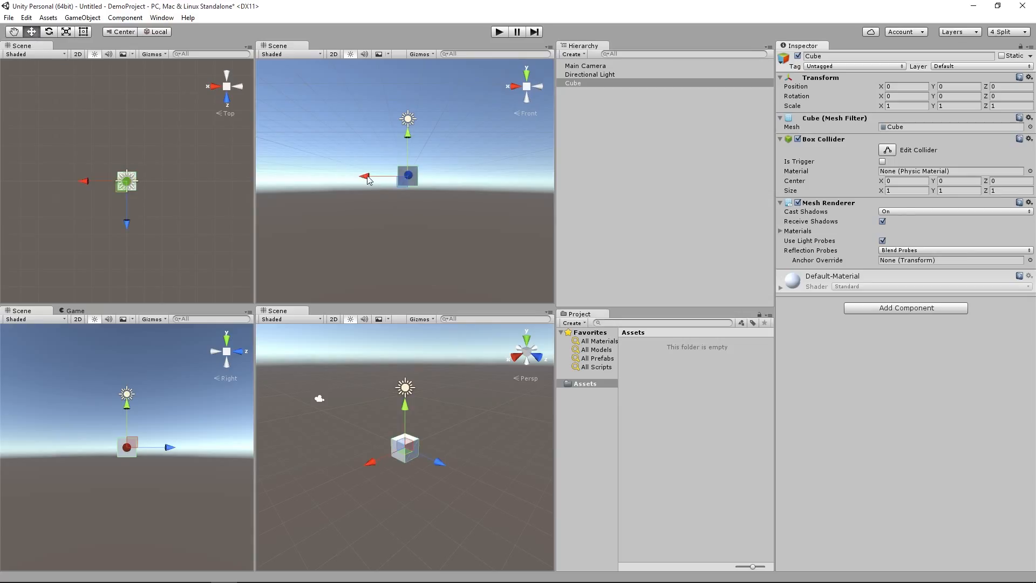
{"action": "mouse_move", "coordinate": [368, 181]}
{"action": "left_mouse_down"}
{"action": "mouse_move", "coordinate": [333, 182]}
{"action": "mouse_move", "coordinate": [380, 183]}
{"action": "mouse_move", "coordinate": [369, 181]}
{"action": "left_mouse_up"}
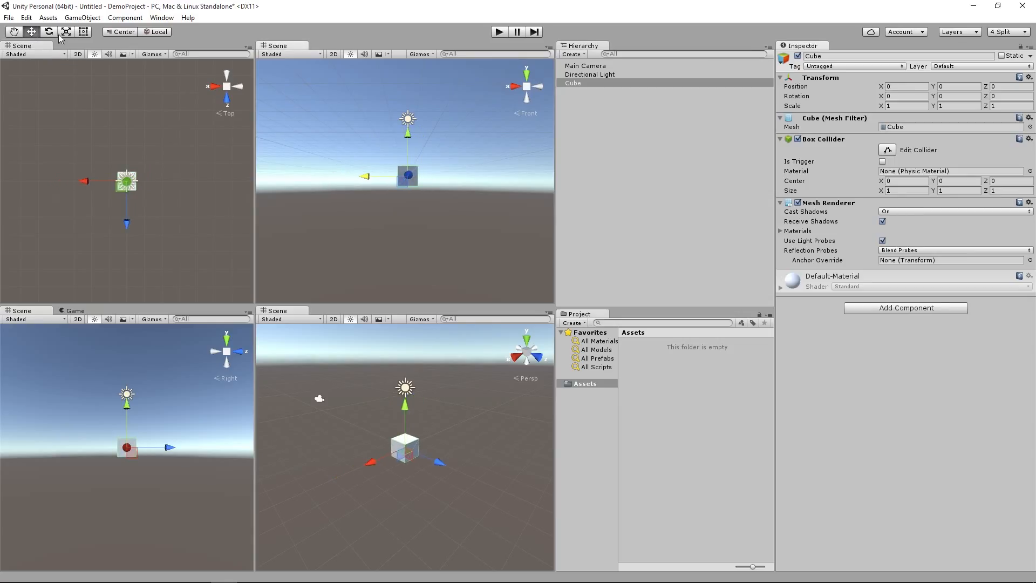
Step: Rotate the cube to about 31.4° in X and 34.1° in Y, and stretch its Z scale to about 1.39
{"action": "left_click", "coordinate": [48, 32]}
{"action": "left_click_drag", "start_coordinate": [448, 173], "coordinate": [376, 178]}
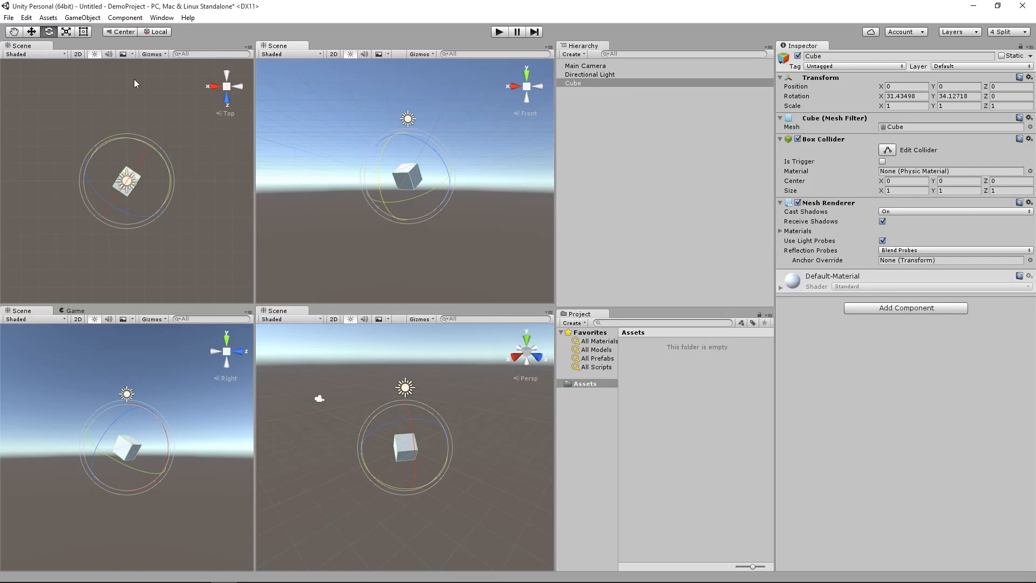
{"action": "left_click", "coordinate": [66, 32]}
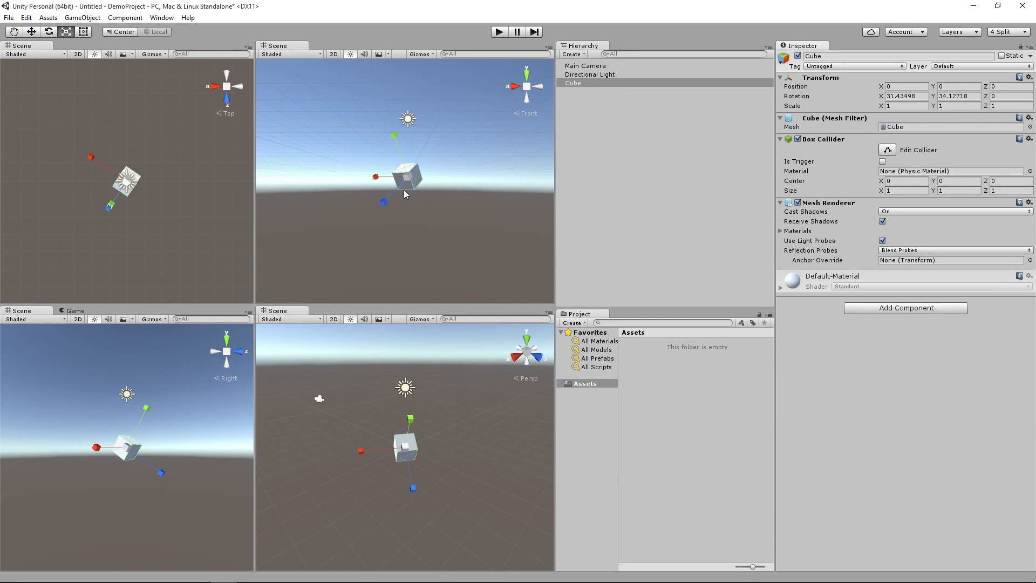
{"action": "mouse_move", "coordinate": [383, 206]}
{"action": "left_mouse_down"}
{"action": "mouse_move", "coordinate": [388, 193]}
{"action": "mouse_move", "coordinate": [360, 227]}
{"action": "mouse_move", "coordinate": [382, 203]}
{"action": "left_mouse_up"}
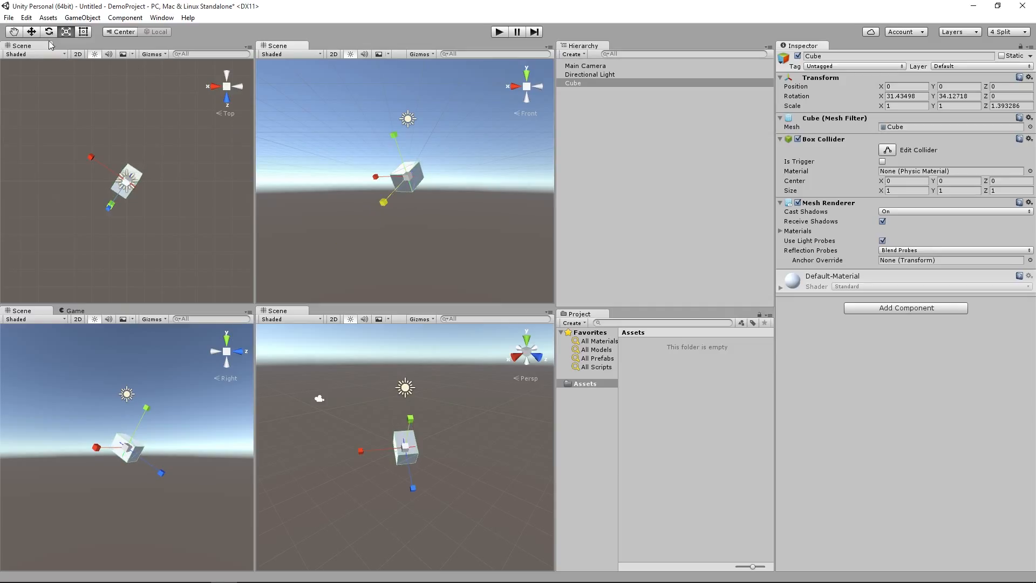
Step: Switch to the Hand tool, and run the scene briefly to view the rotated cube through the camera
{"action": "left_click", "coordinate": [15, 33]}
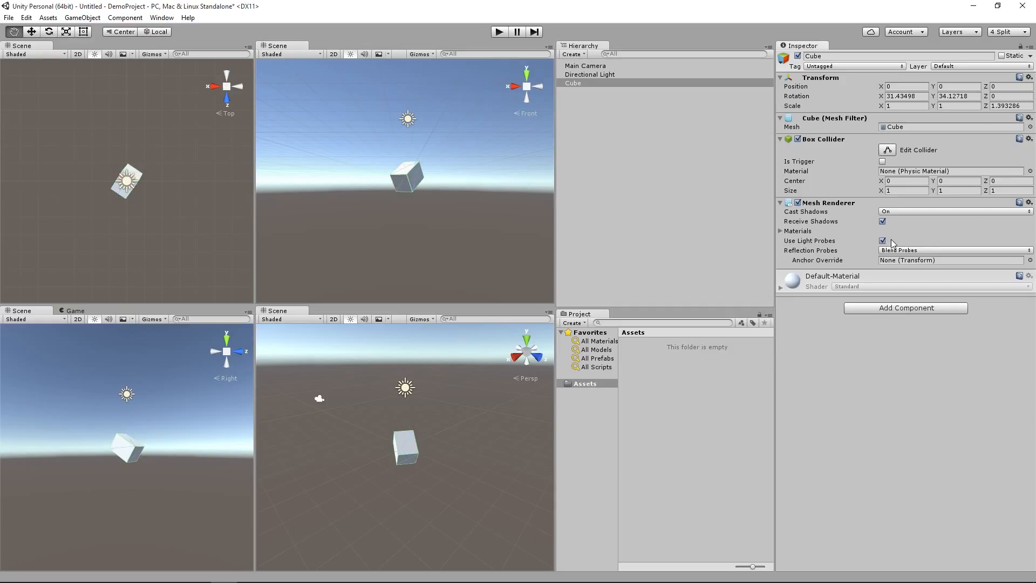
{"action": "left_click", "coordinate": [500, 31]}
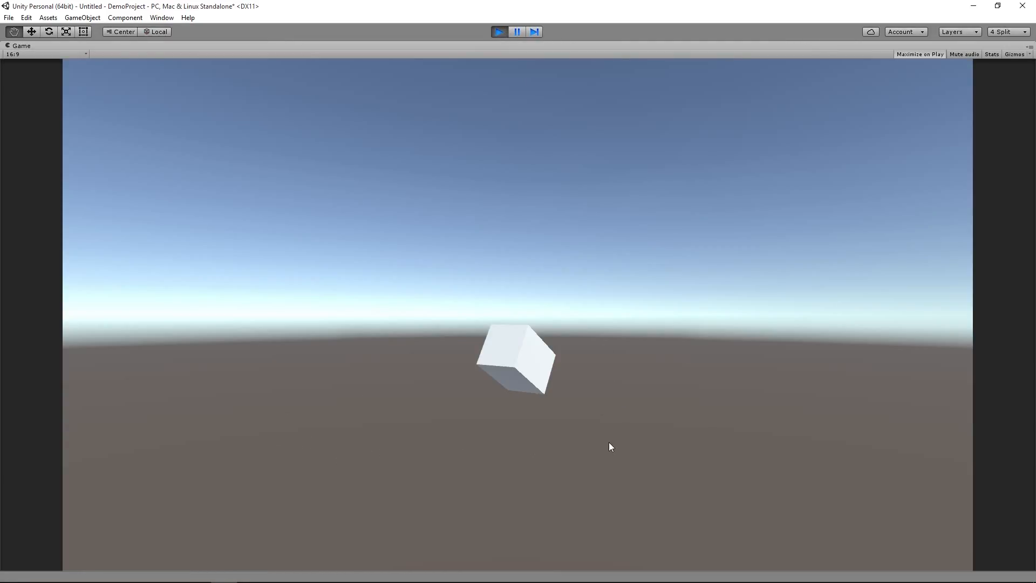
{"action": "left_click", "coordinate": [500, 32]}
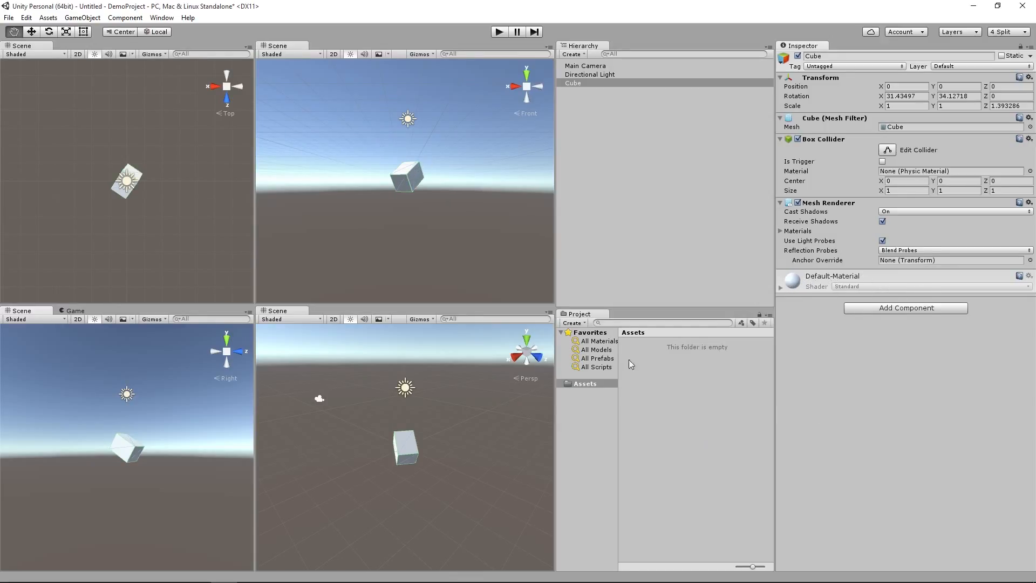
Step: Create a new material named RedMat in the project's Assets folder
{"action": "left_click", "coordinate": [654, 373]}
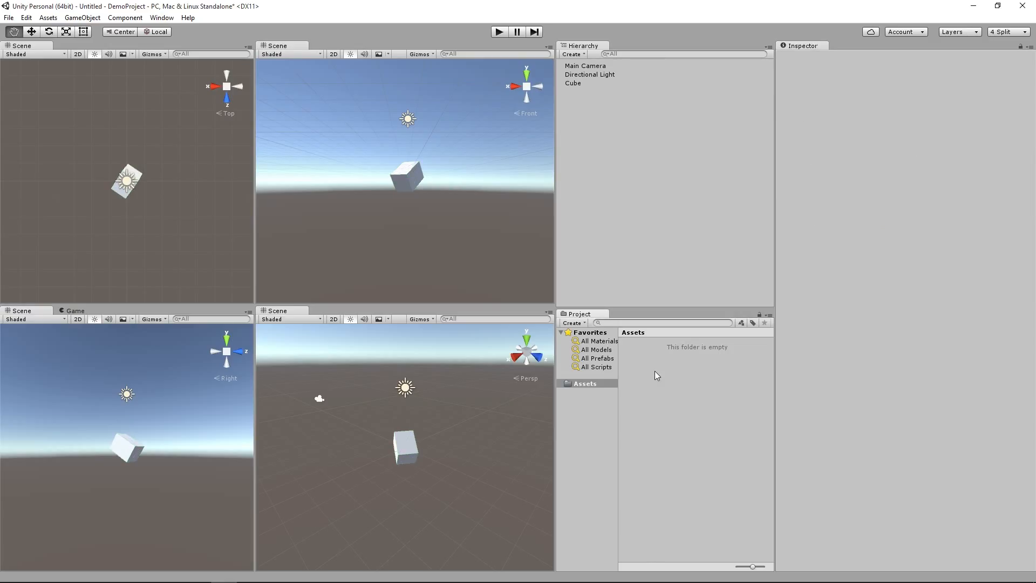
{"action": "right_click", "coordinate": [652, 364]}
{"action": "mouse_move", "coordinate": [697, 376]}
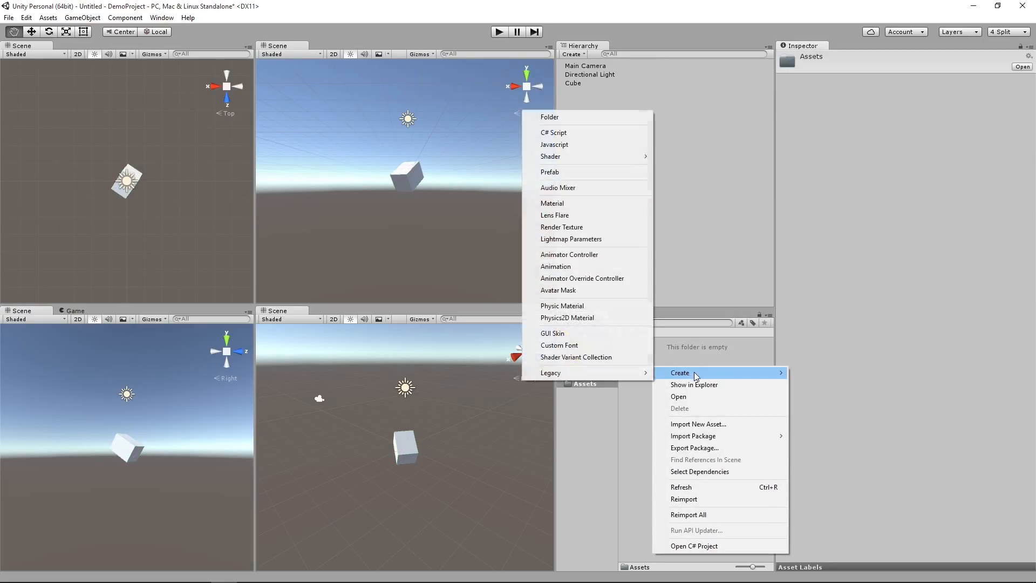
{"action": "left_click", "coordinate": [568, 203]}
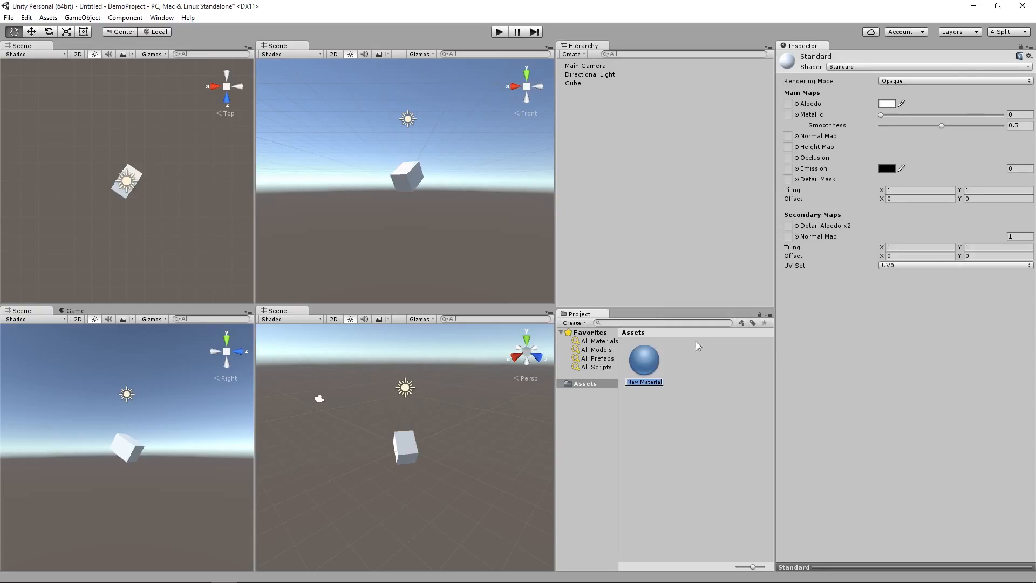
{"action": "type", "text": "RedMat"}
{"action": "key", "text": "Return"}
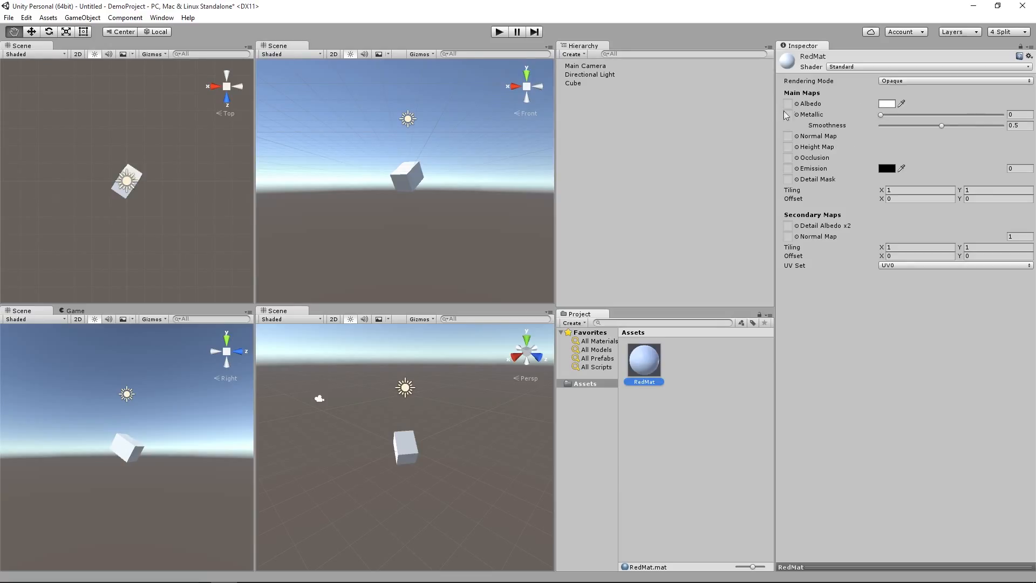
Step: Set RedMat's albedo color to pure red, FF0000FF
{"action": "left_click", "coordinate": [891, 104]}
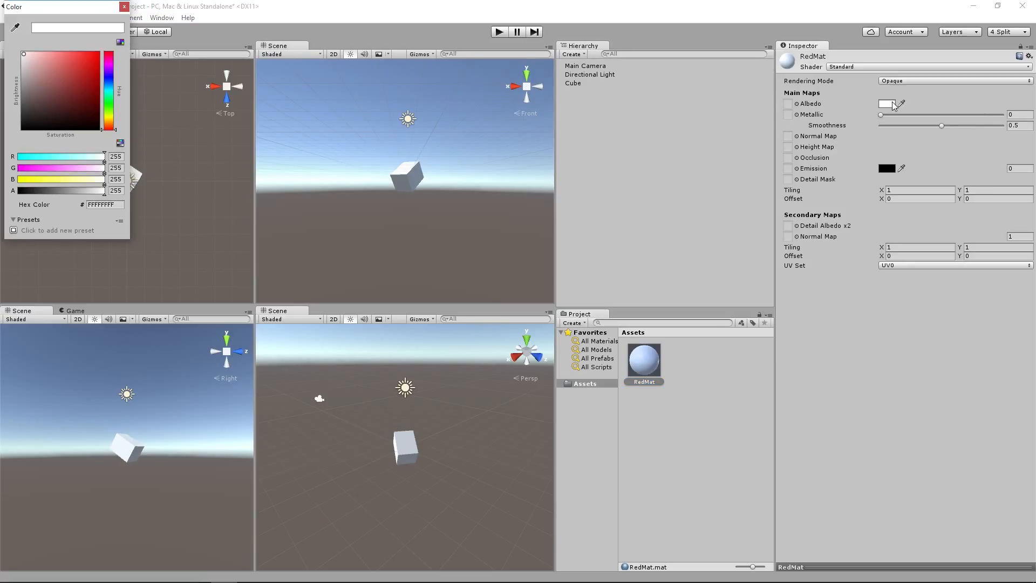
{"action": "left_click_drag", "start_coordinate": [44, 95], "coordinate": [119, 47]}
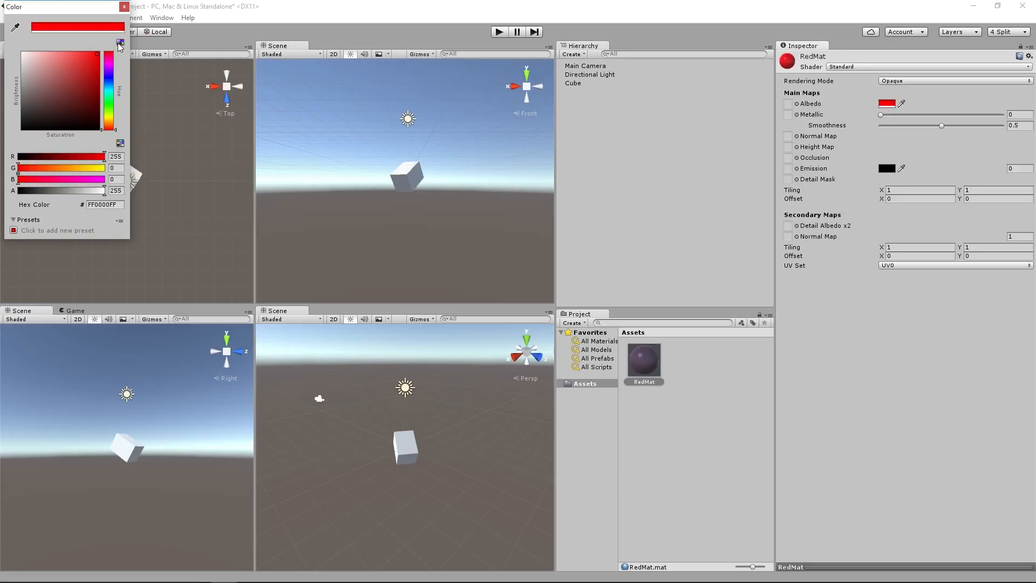
{"action": "left_click", "coordinate": [125, 7]}
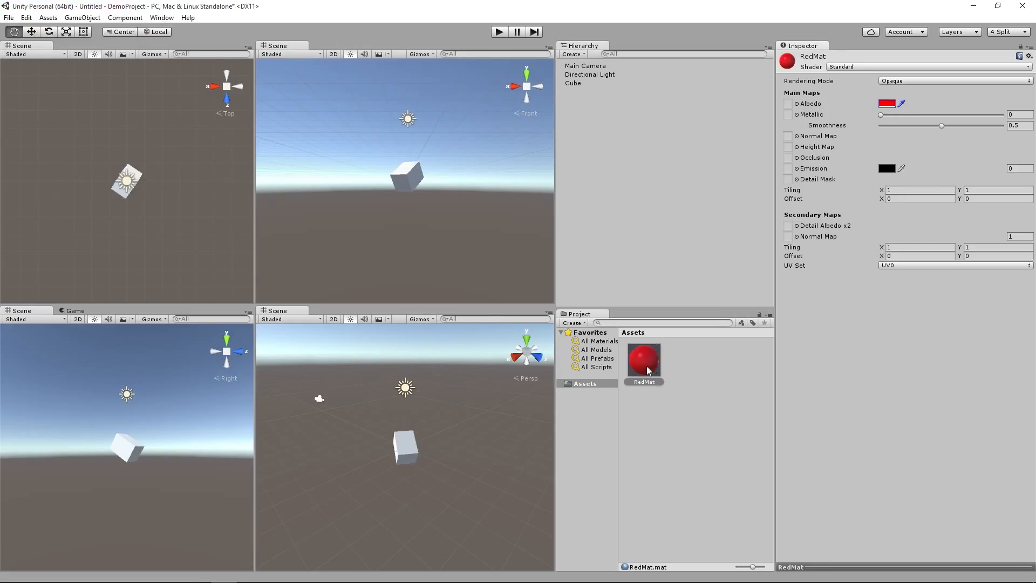
Step: Assign the RedMat material to the cube, and test-run the scene to check its color
{"action": "left_click", "coordinate": [569, 84]}
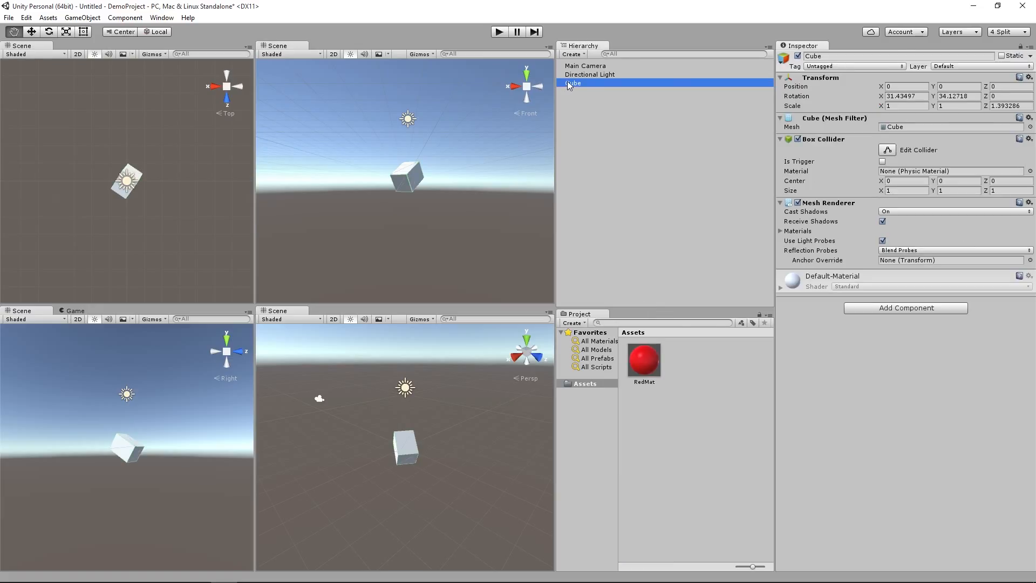
{"action": "left_click_drag", "start_coordinate": [649, 361], "coordinate": [863, 346]}
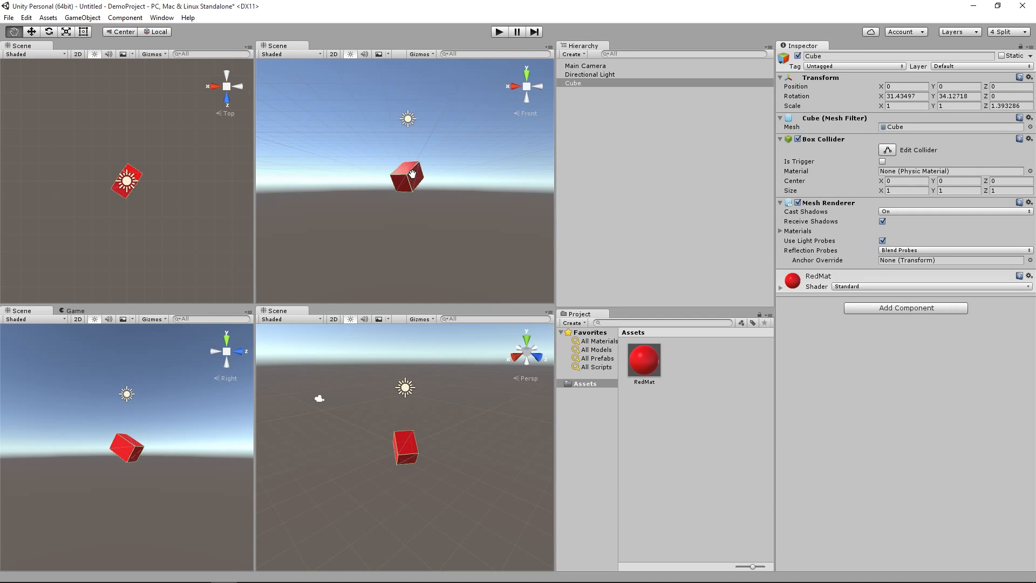
{"action": "left_click", "coordinate": [500, 32]}
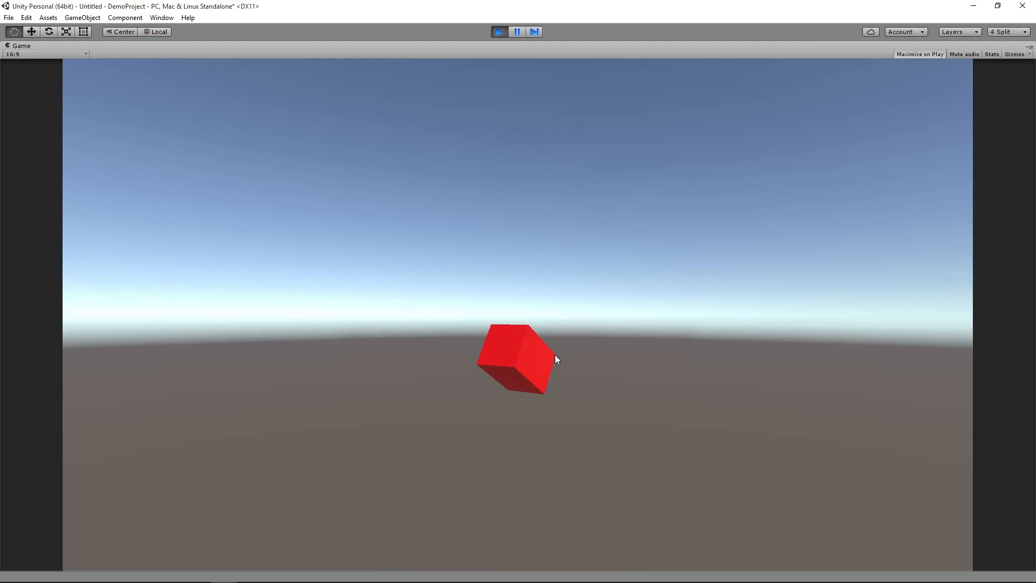
{"action": "left_click", "coordinate": [498, 31]}
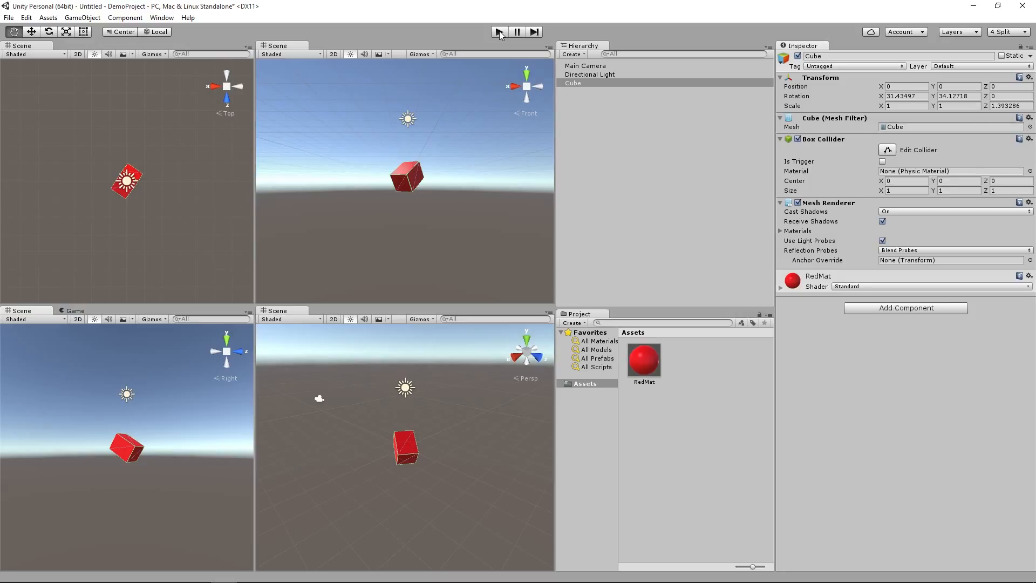
Step: Add a new C Sharp script component named Spin to the cube
{"action": "left_click", "coordinate": [886, 312]}
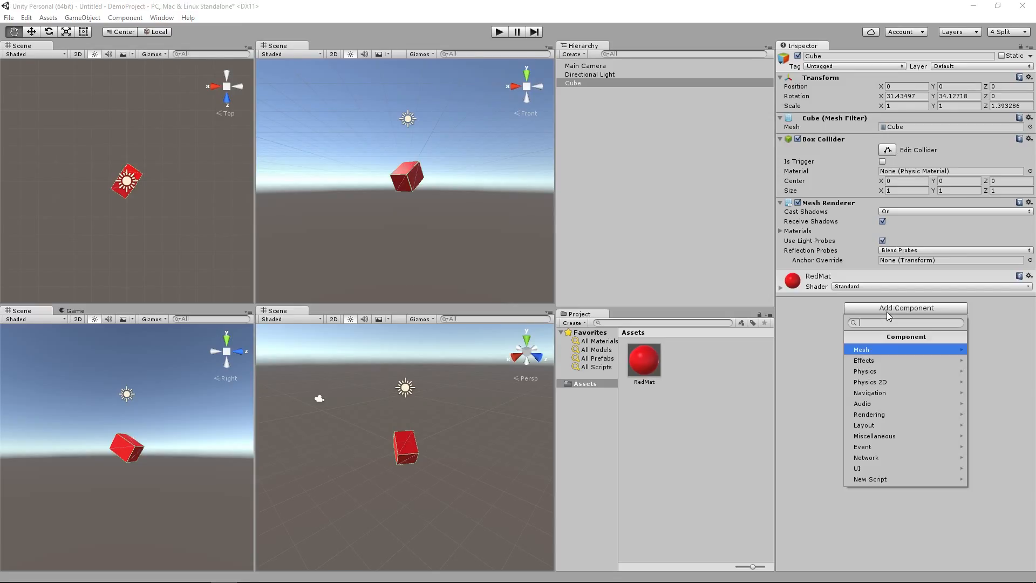
{"action": "left_click", "coordinate": [871, 479]}
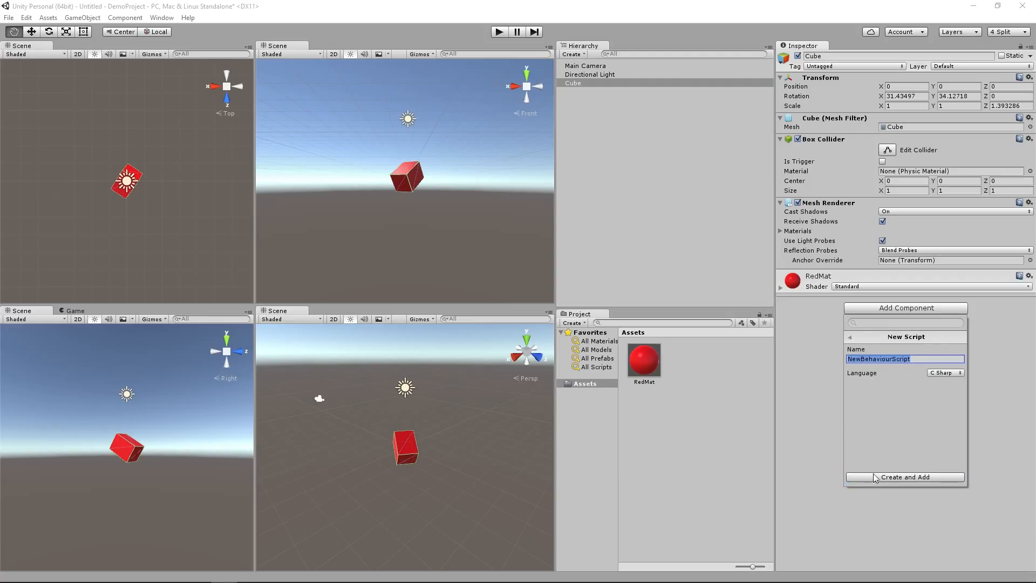
{"action": "left_click", "coordinate": [915, 358]}
{"action": "type", "text": "Spin"}
{"action": "left_click", "coordinate": [943, 373]}
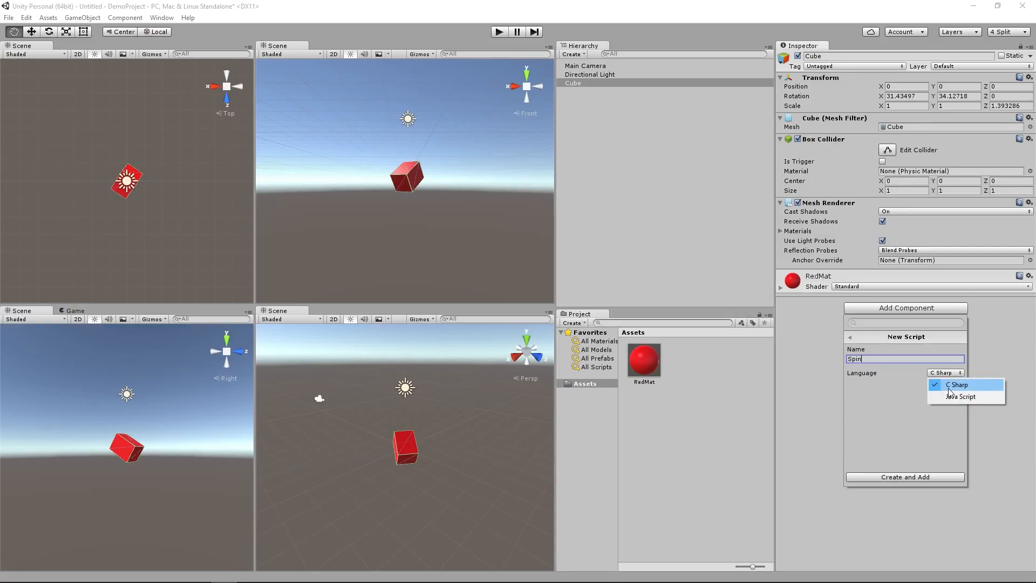
{"action": "left_click", "coordinate": [948, 389]}
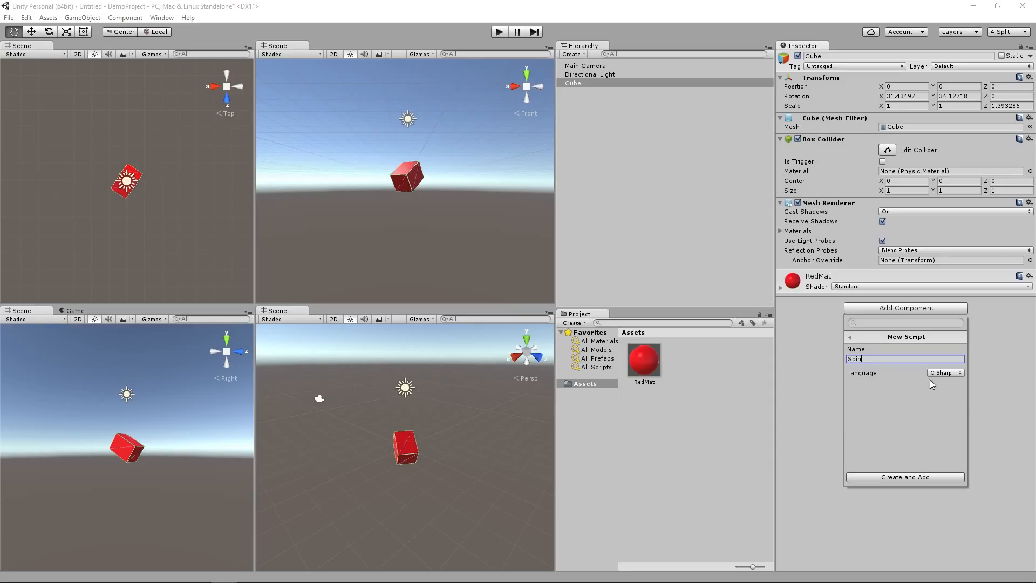
{"action": "left_click", "coordinate": [937, 374]}
{"action": "left_click", "coordinate": [938, 385]}
{"action": "left_click", "coordinate": [944, 374]}
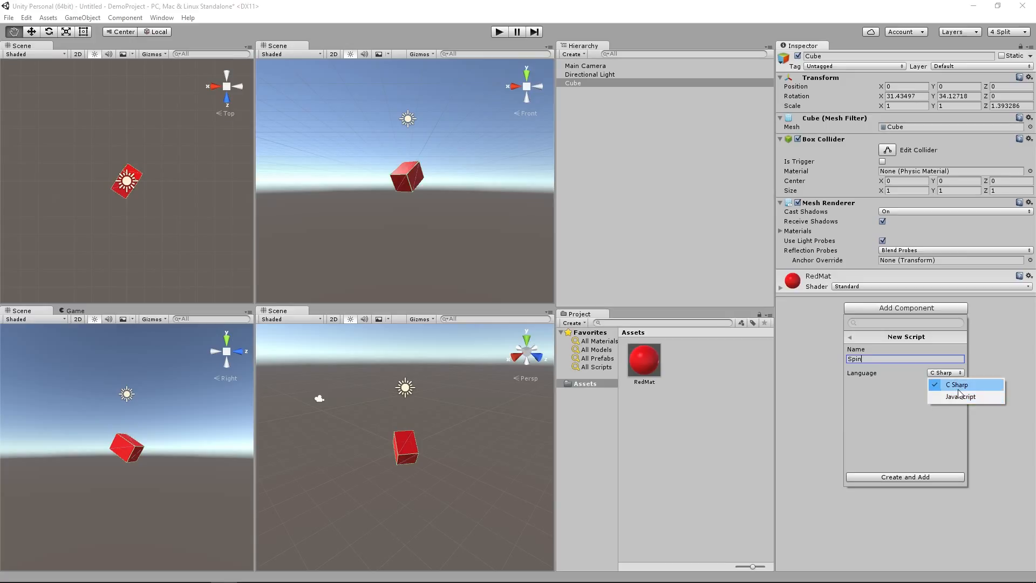
{"action": "left_click", "coordinate": [958, 389]}
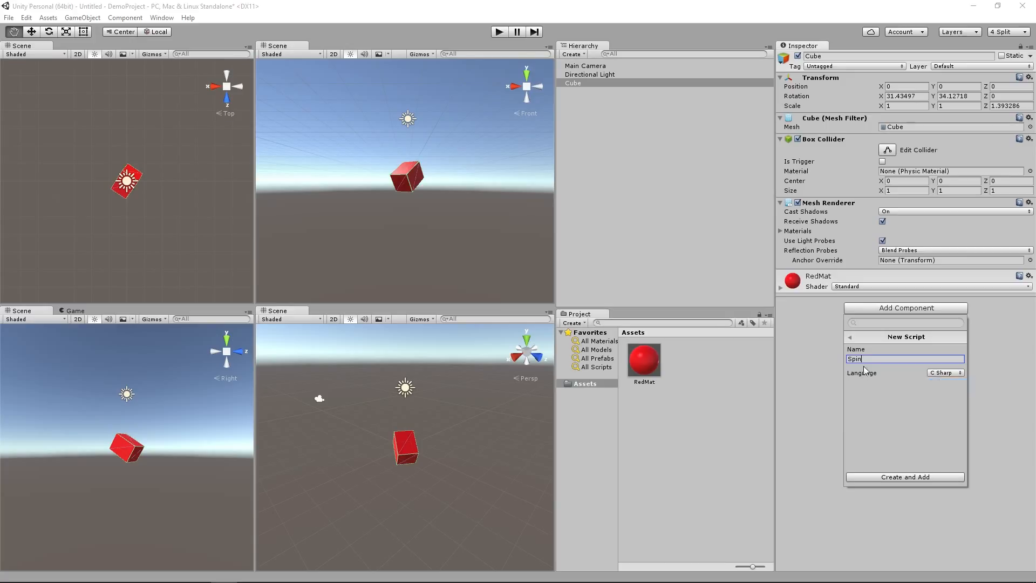
{"action": "left_click", "coordinate": [908, 478]}
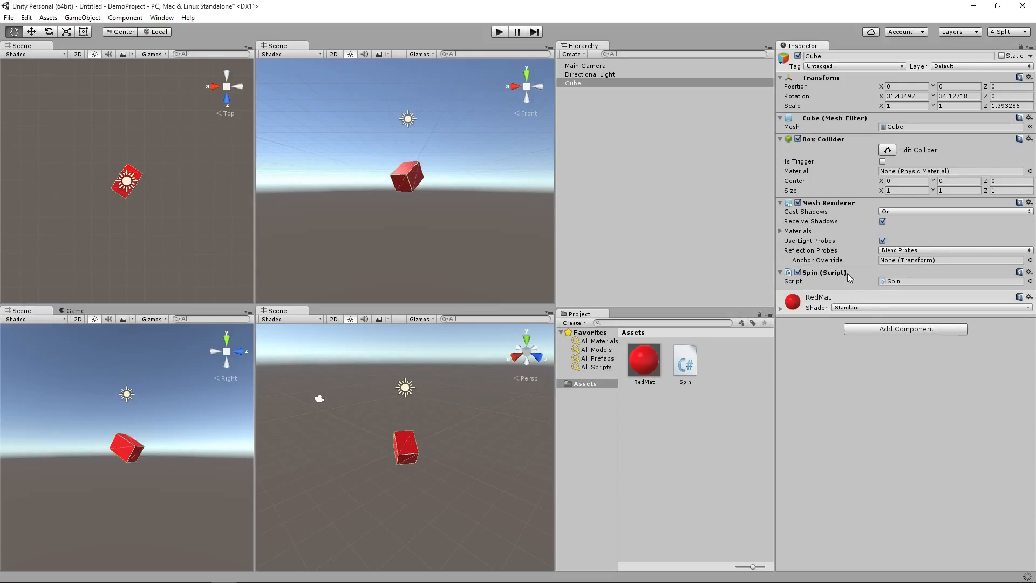
Step: Check the Spin component's options on the cube, and open the Spin script asset in Visual Studio
{"action": "left_click", "coordinate": [781, 273]}
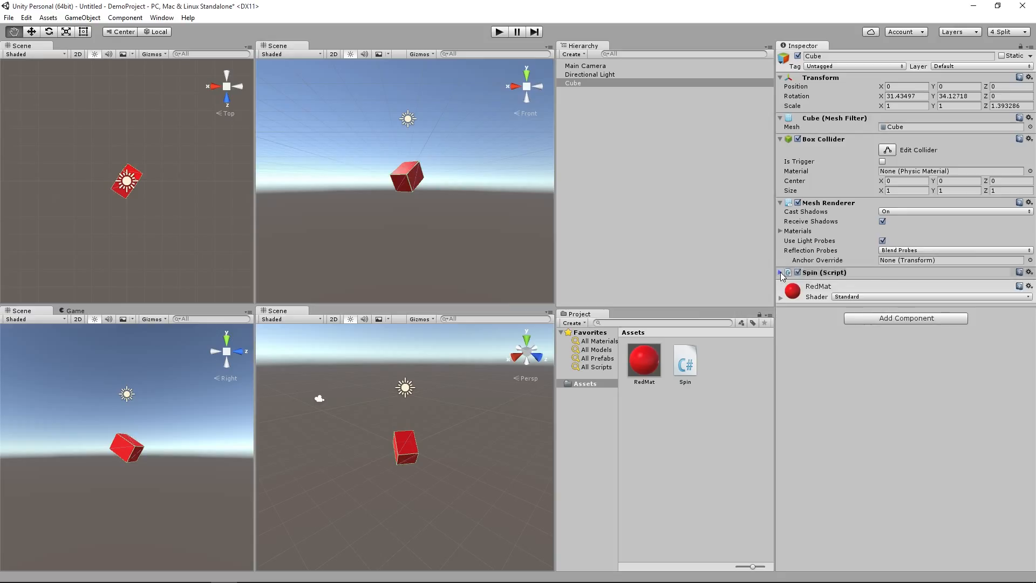
{"action": "left_click", "coordinate": [781, 274]}
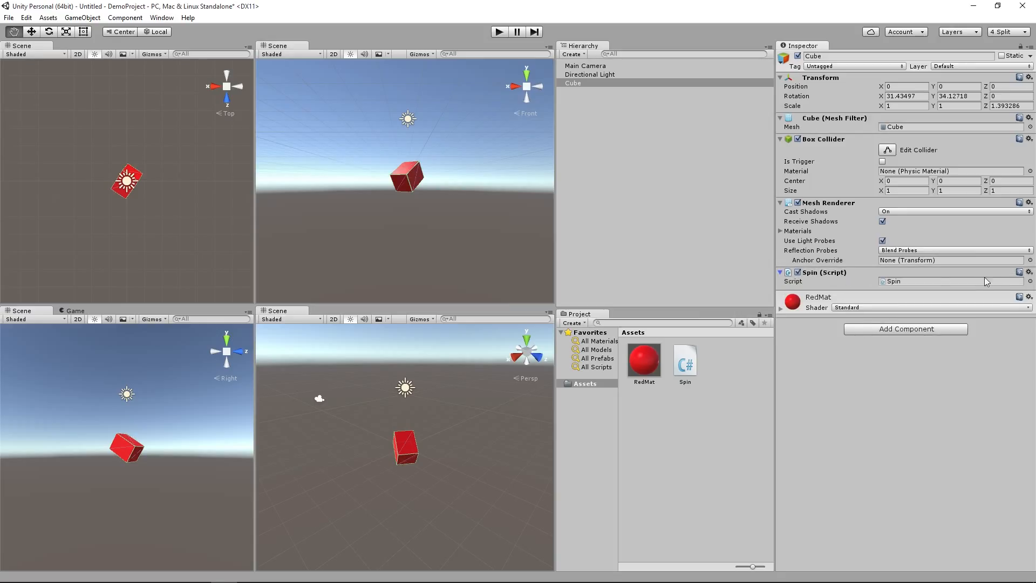
{"action": "left_click", "coordinate": [1029, 272]}
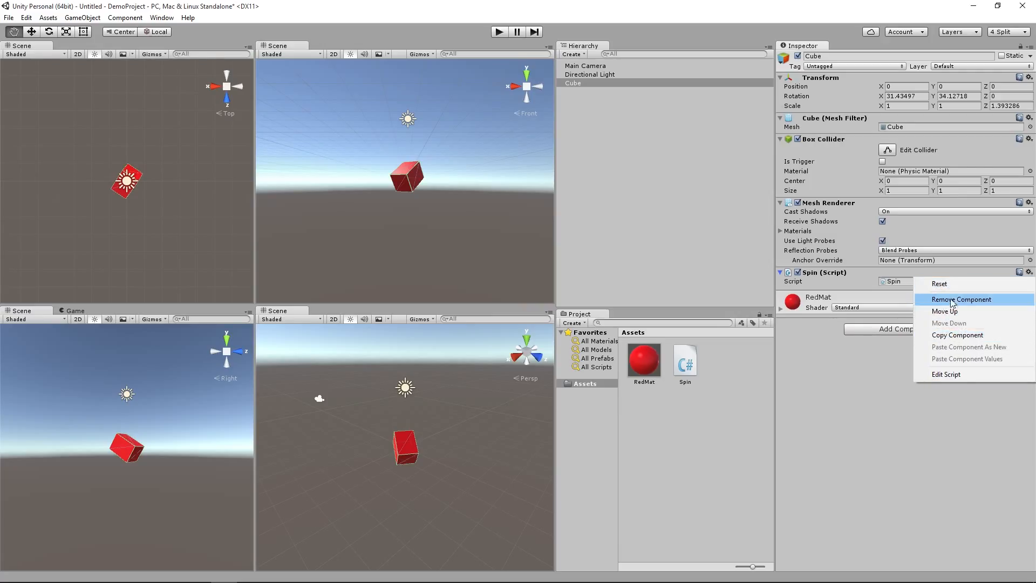
{"action": "left_click", "coordinate": [853, 384]}
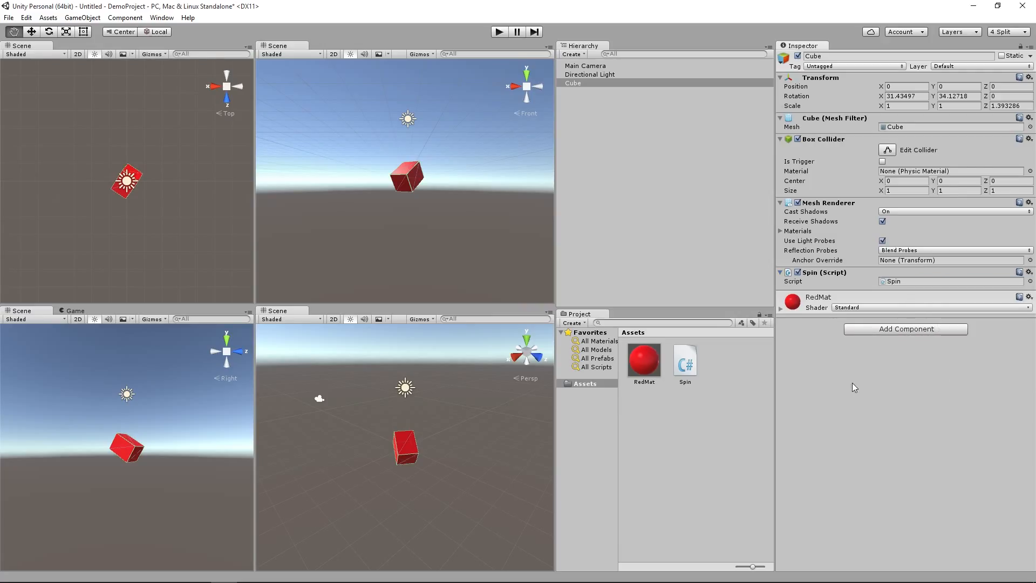
{"action": "double_click", "coordinate": [686, 364]}
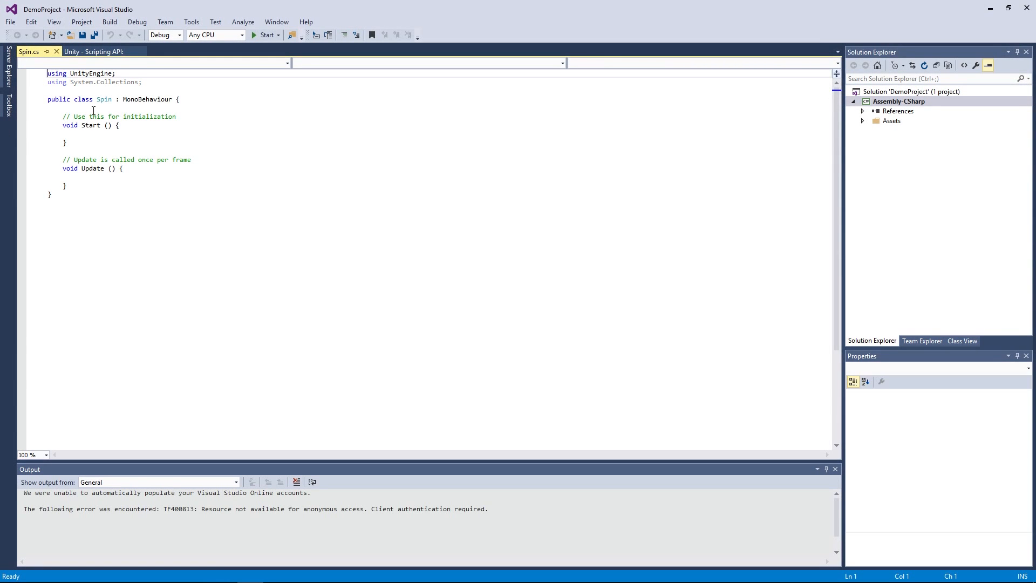
Step: Examine the Spin script's MonoBehaviour base class and its Start and Update methods
{"action": "double_click", "coordinate": [135, 99]}
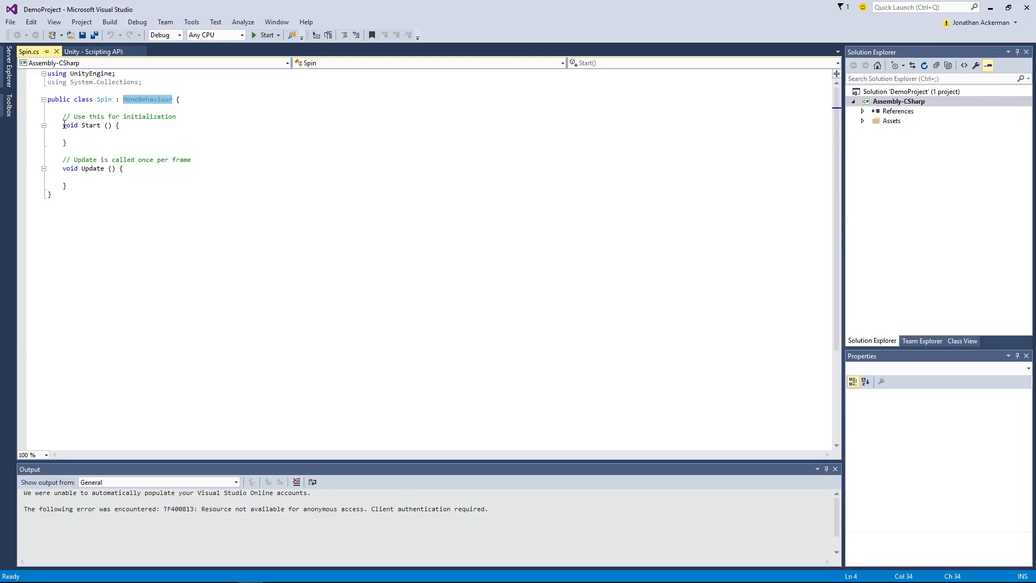
{"action": "left_click_drag", "start_coordinate": [62, 118], "coordinate": [64, 186]}
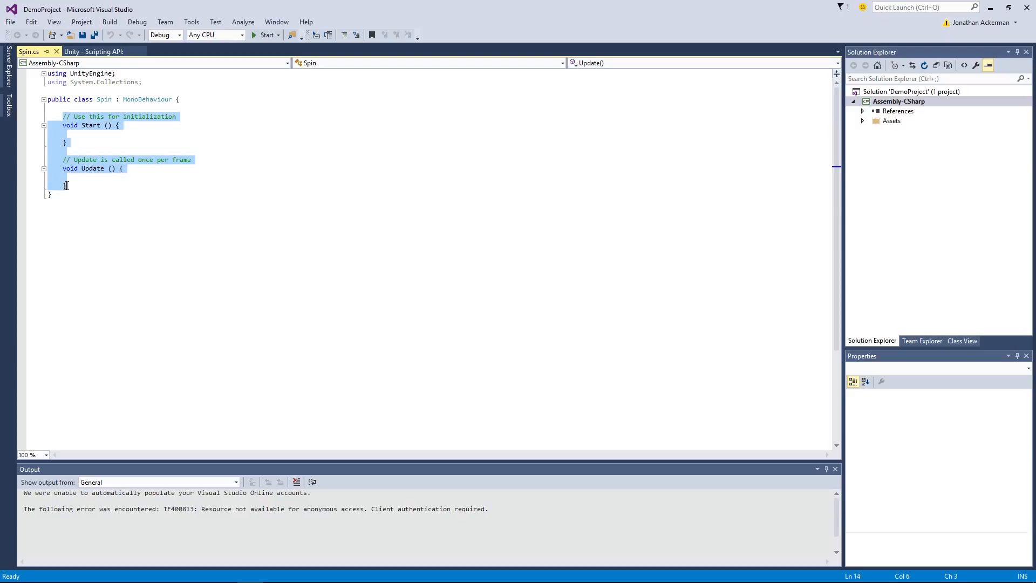
{"action": "left_click", "coordinate": [72, 185]}
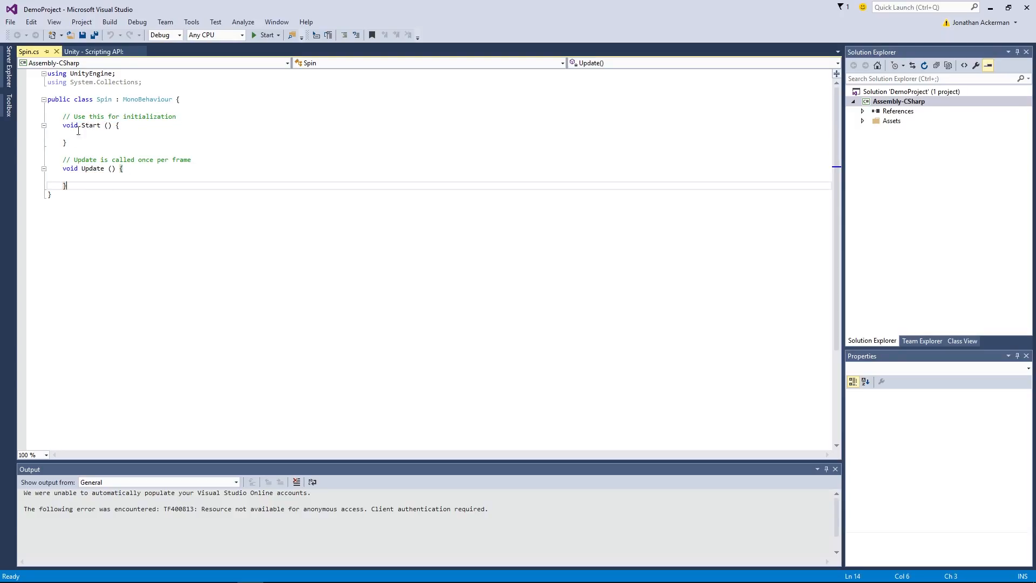
{"action": "left_click_drag", "start_coordinate": [63, 116], "coordinate": [73, 141]}
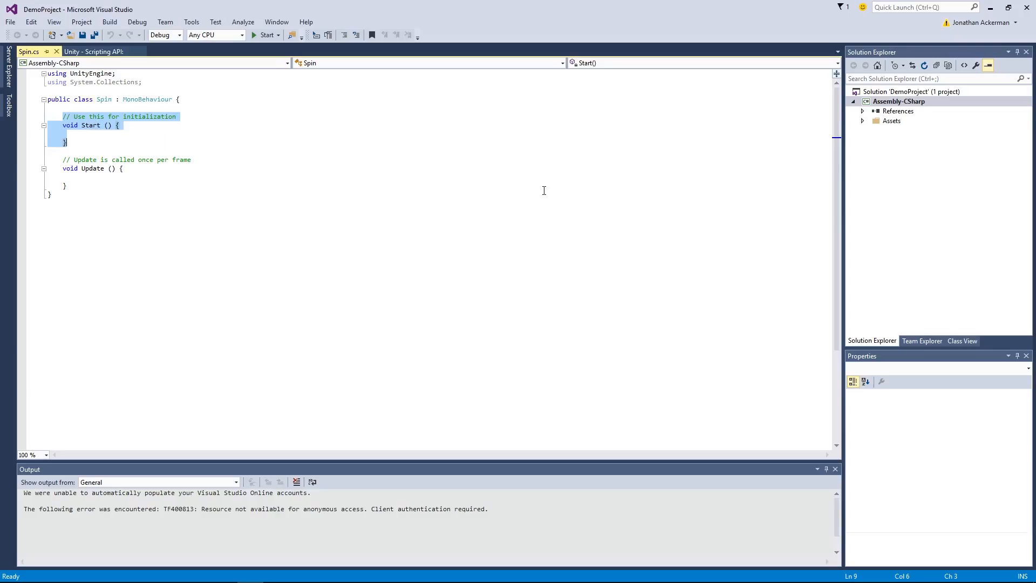
{"action": "left_click", "coordinate": [102, 134]}
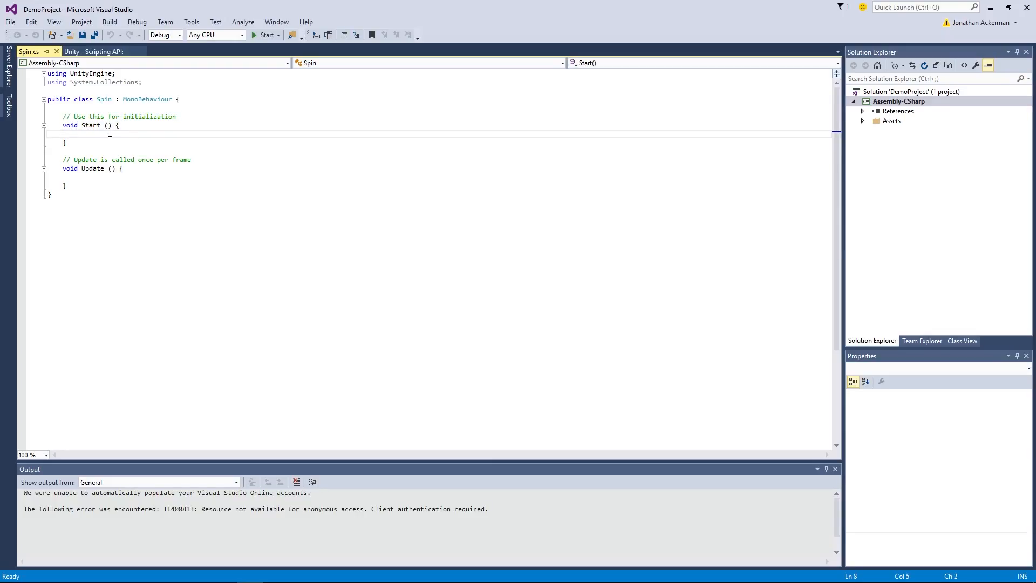
{"action": "left_click_drag", "start_coordinate": [63, 159], "coordinate": [67, 186]}
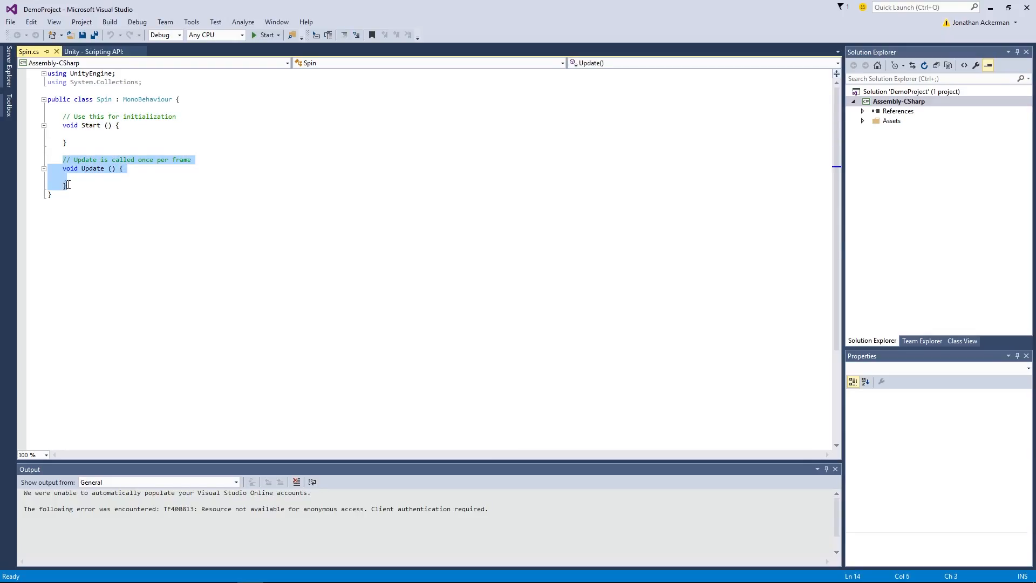
{"action": "left_click", "coordinate": [104, 179]}
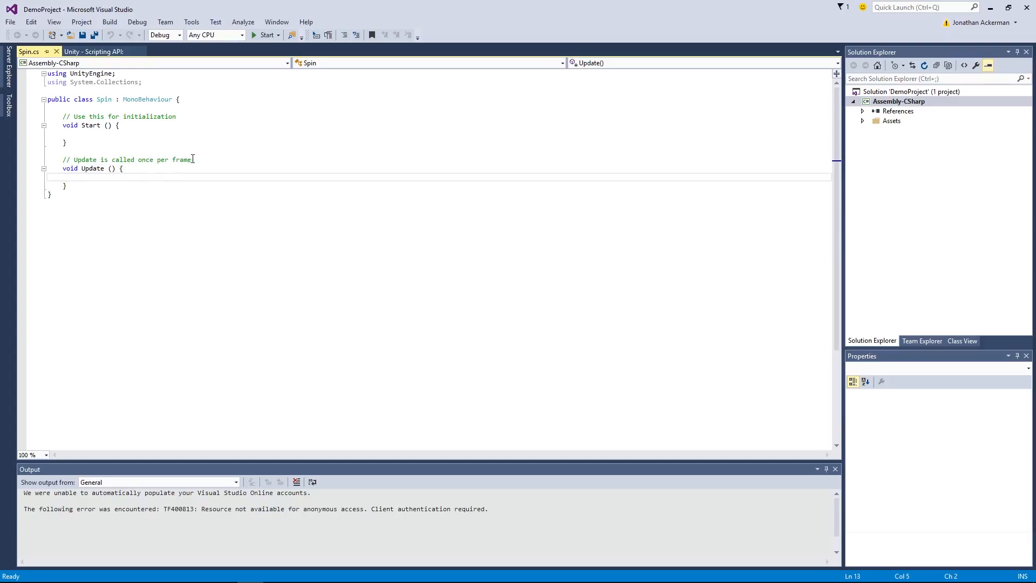
{"action": "left_click_drag", "start_coordinate": [192, 160], "coordinate": [72, 162]}
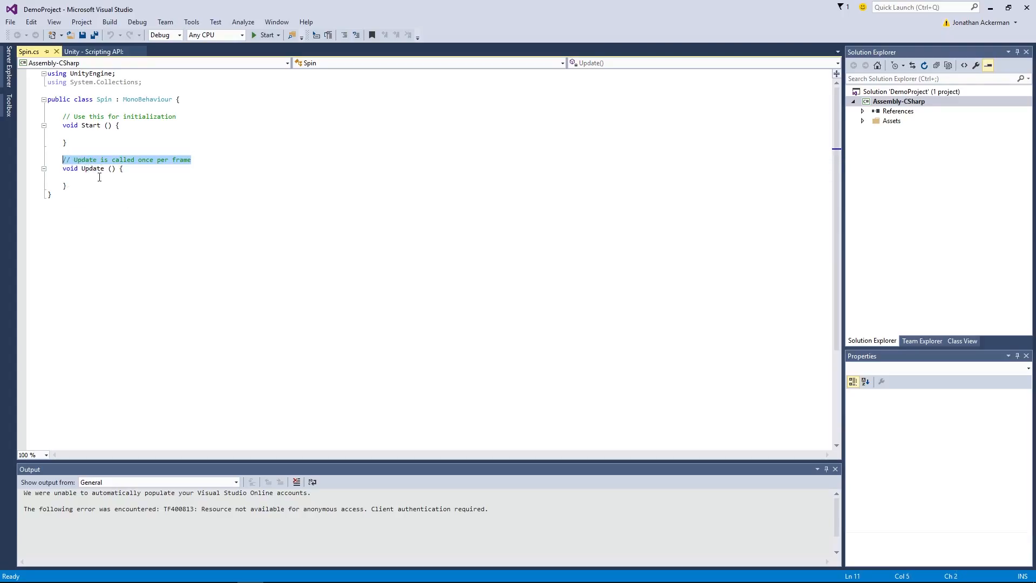
Step: Inside the Update method, add the statement transform.Rotate(Vector3.up * Time.deltaTime * 90);
{"action": "left_click", "coordinate": [99, 177]}
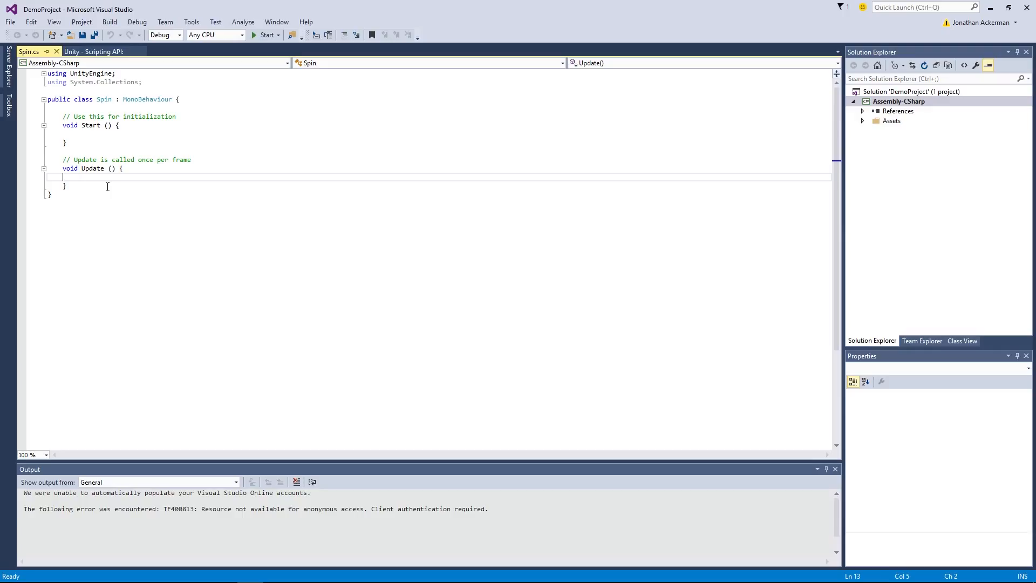
{"action": "key", "text": "Tab"}
{"action": "type", "text": "tr"}
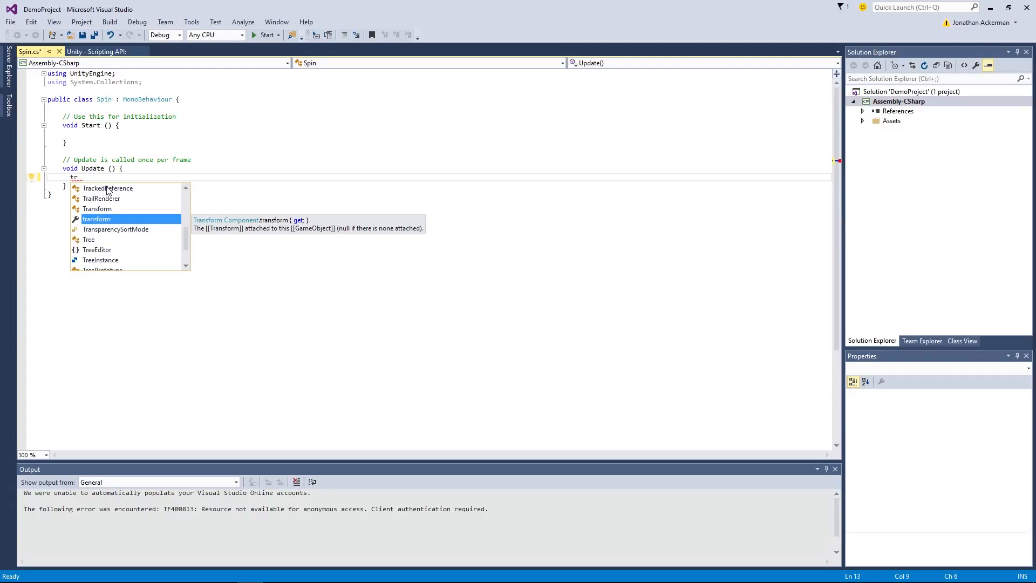
{"action": "key", "text": "Tab"}
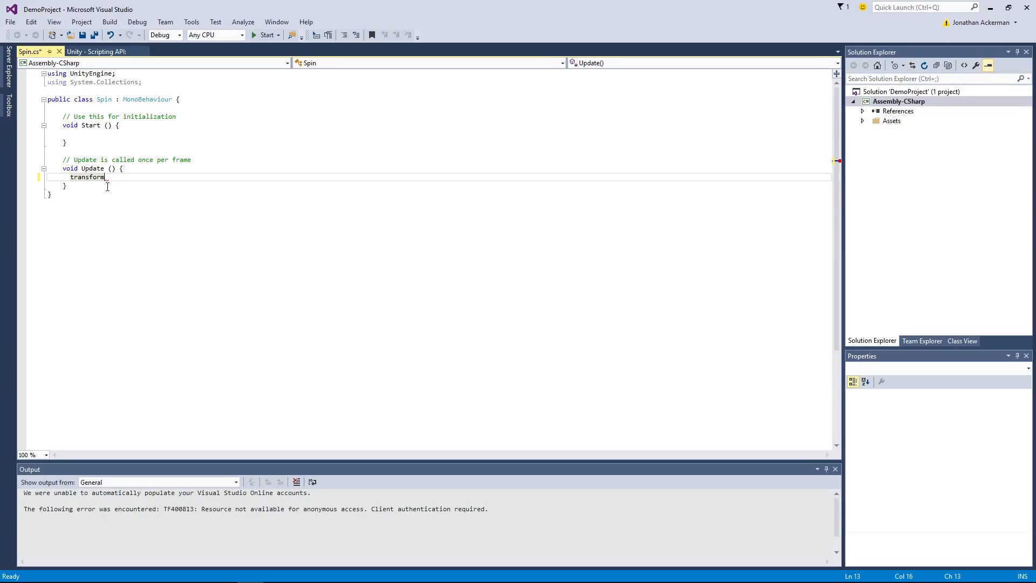
{"action": "type", "text": ".R"}
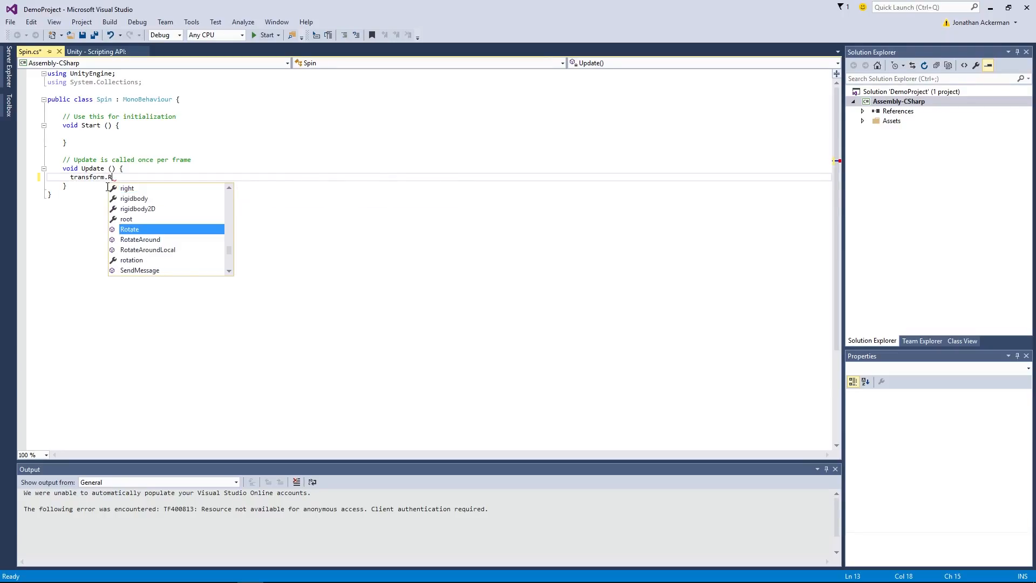
{"action": "key", "text": "Tab"}
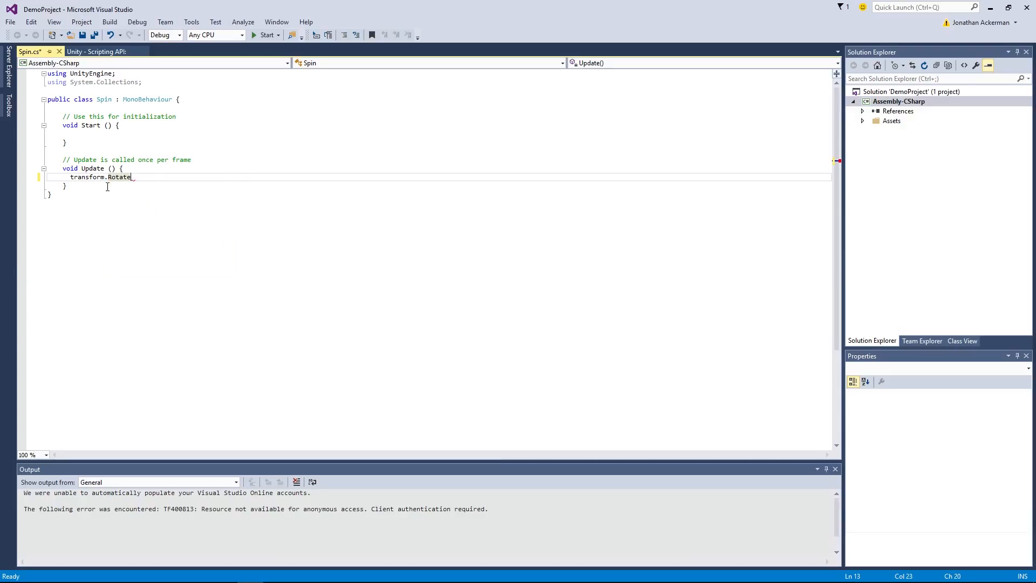
{"action": "type", "text": "("}
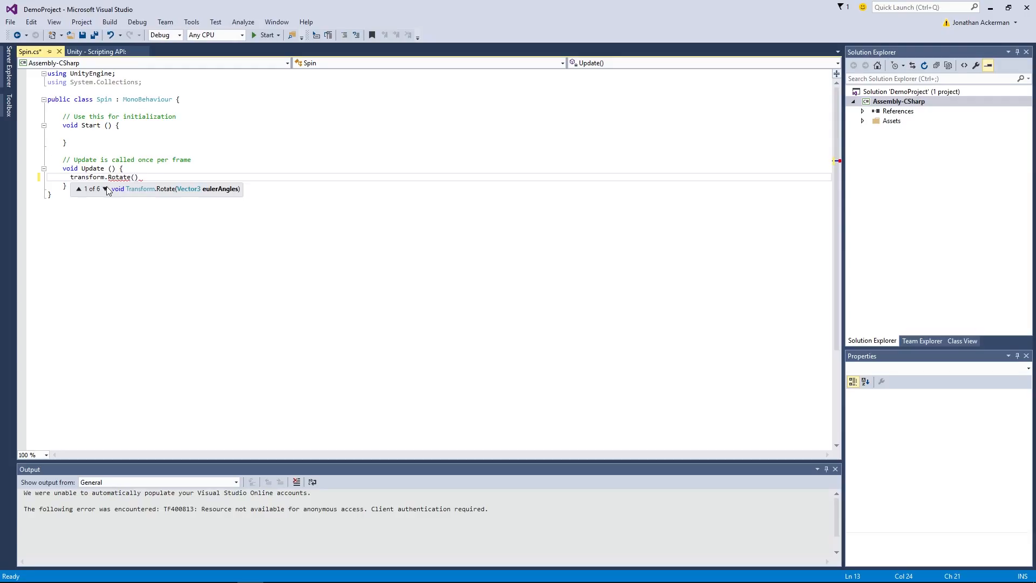
{"action": "type", "text": "Vector3"}
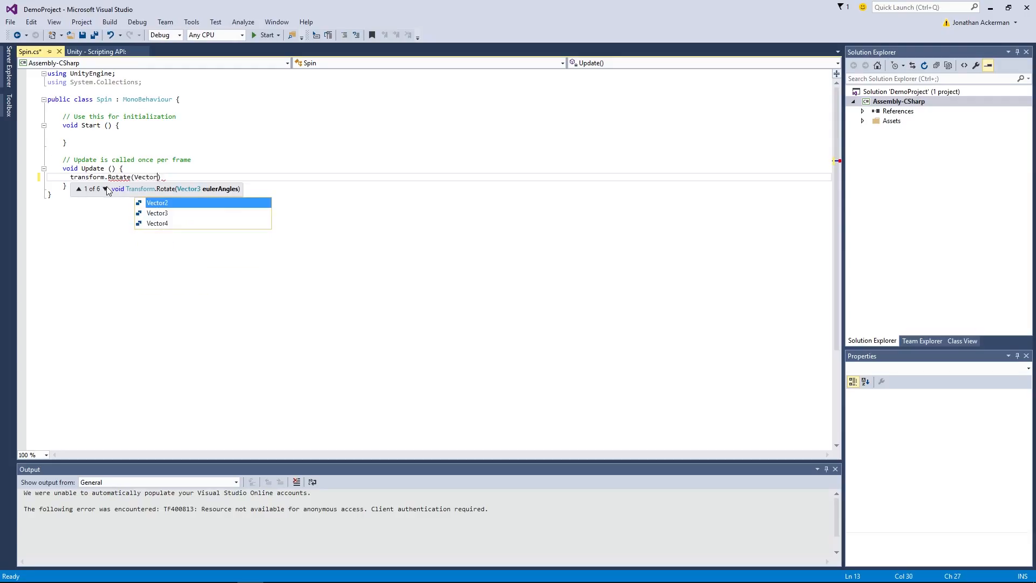
{"action": "type", "text": ".up"}
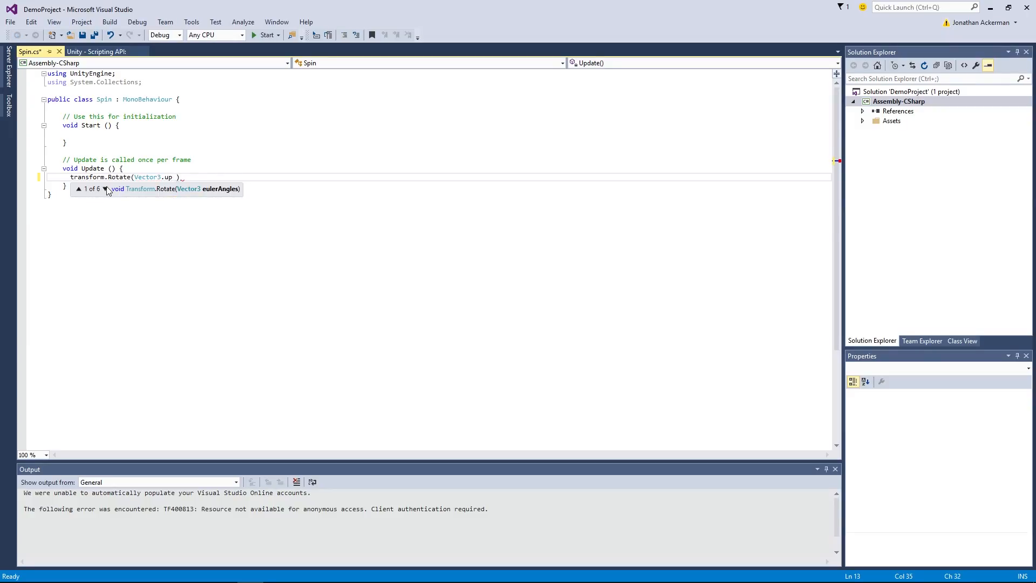
{"action": "type", "text": " * Time"}
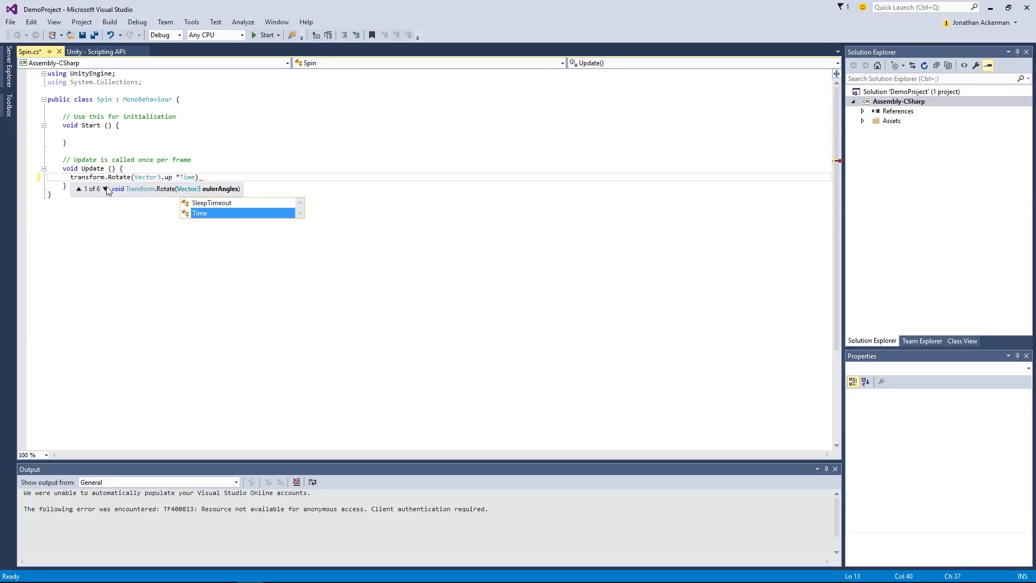
{"action": "type", "text": ".delta"}
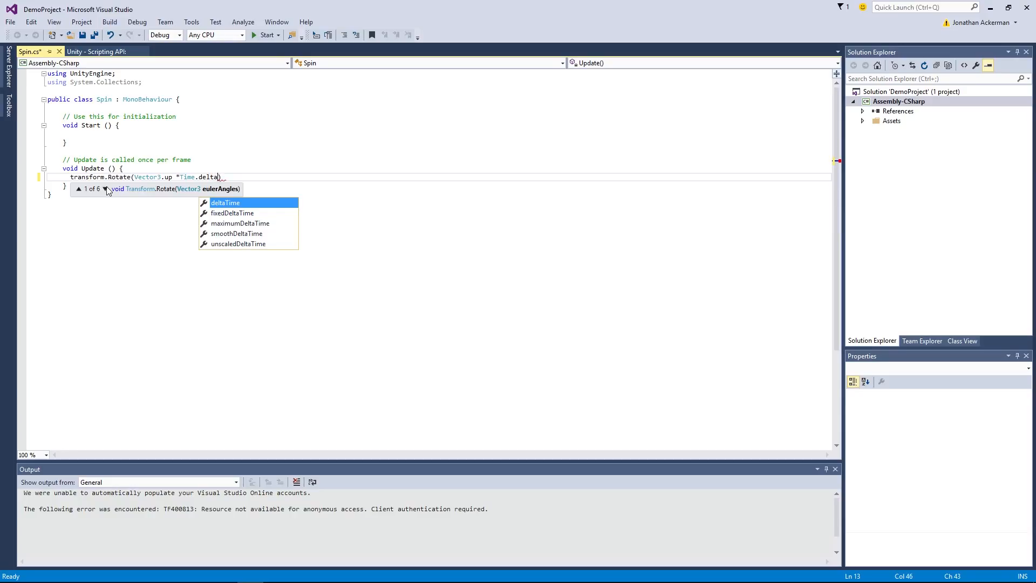
{"action": "type", "text": "Time * "}
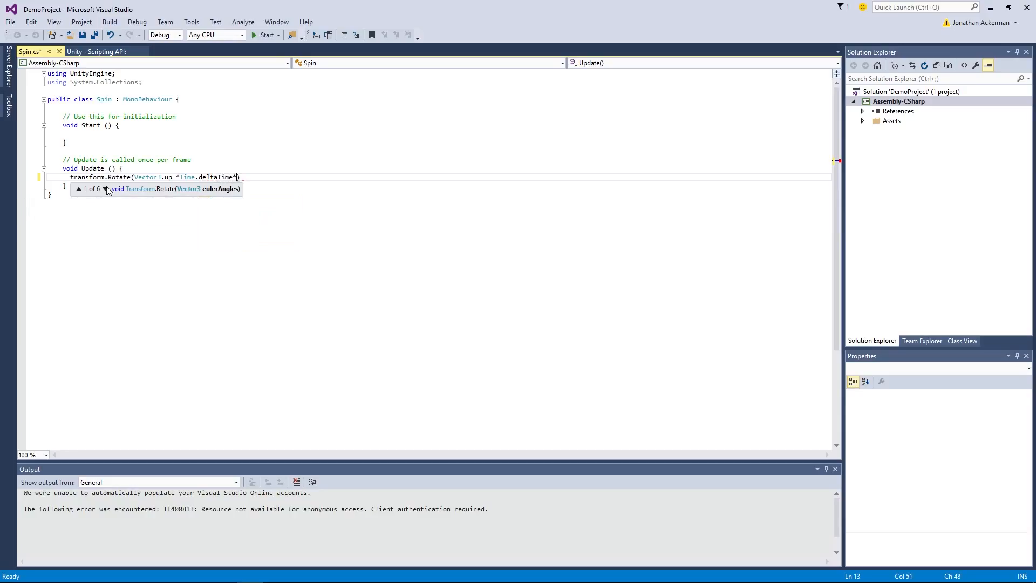
{"action": "type", "text": "90);"}
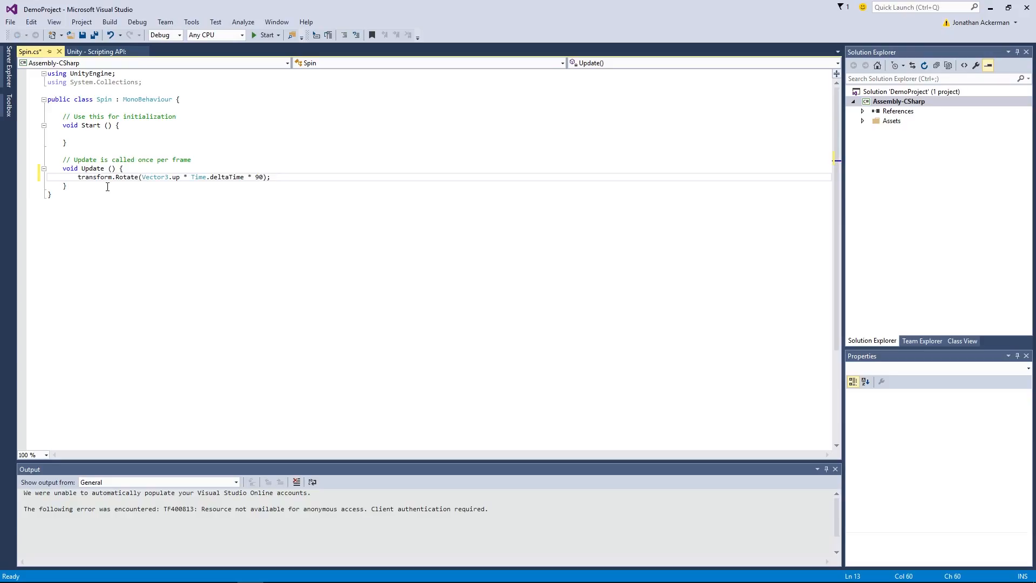
Step: Highlight Vector3.up in the Rotate call, and switch back to the Unity editor
{"action": "mouse_move", "coordinate": [122, 181]}
{"action": "left_click_drag", "start_coordinate": [142, 177], "coordinate": [180, 177]}
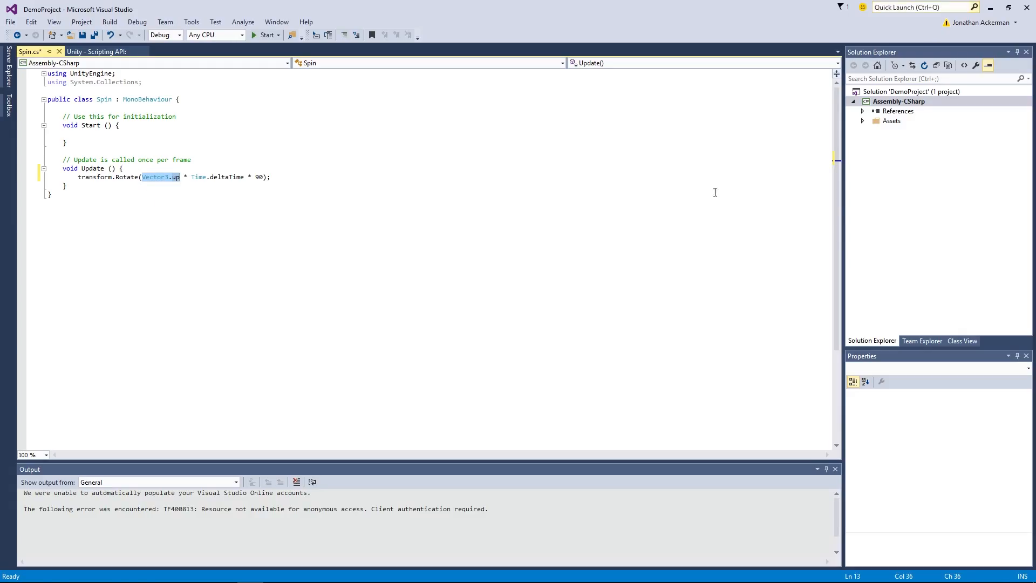
{"action": "mouse_move", "coordinate": [145, 582]}
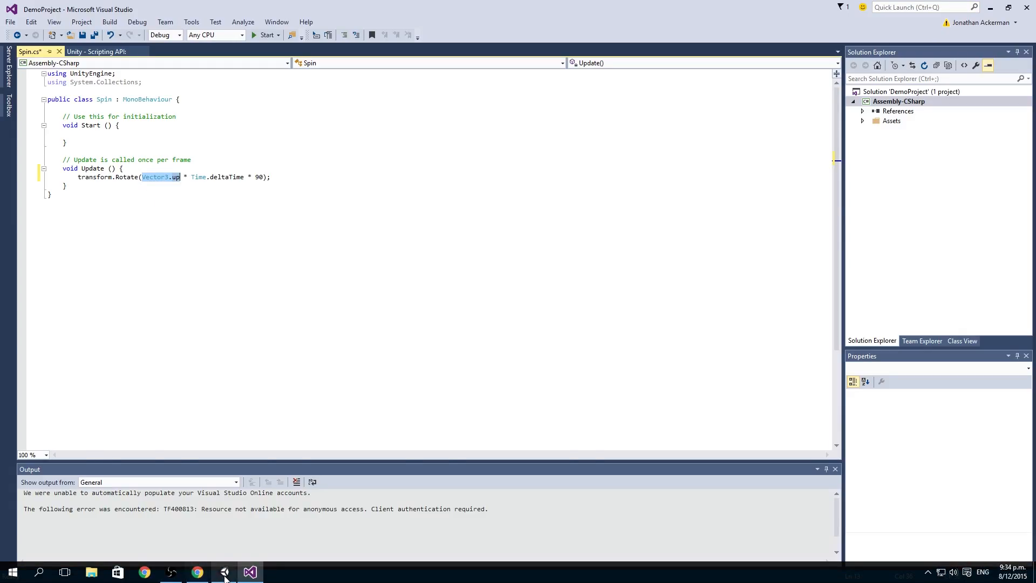
{"action": "left_click", "coordinate": [224, 572]}
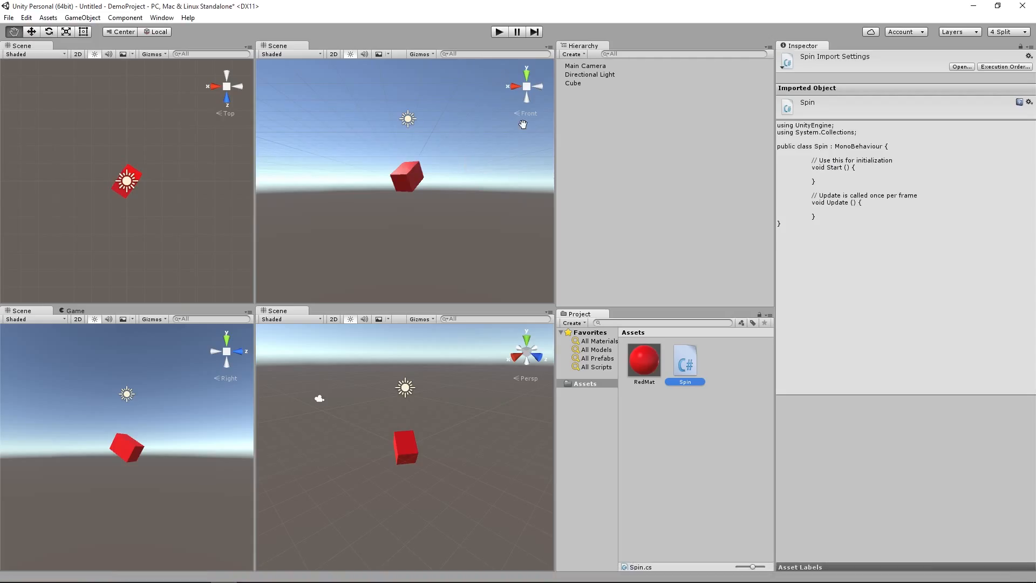
Step: Select the cube with the Move tool, check its local up axis in the scene views, and switch back to Visual Studio
{"action": "left_click", "coordinate": [31, 32]}
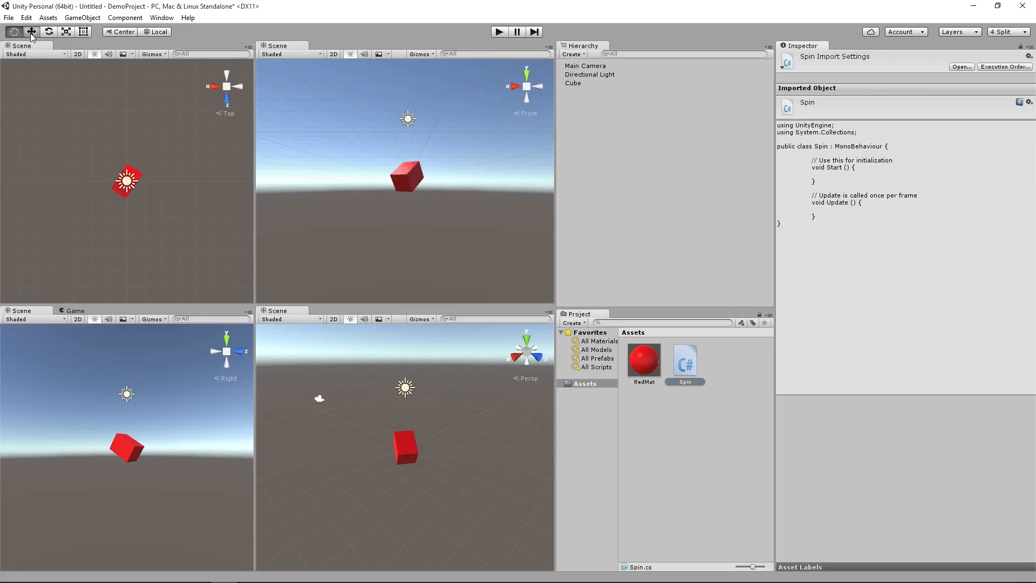
{"action": "left_click", "coordinate": [48, 32]}
{"action": "left_click", "coordinate": [66, 32]}
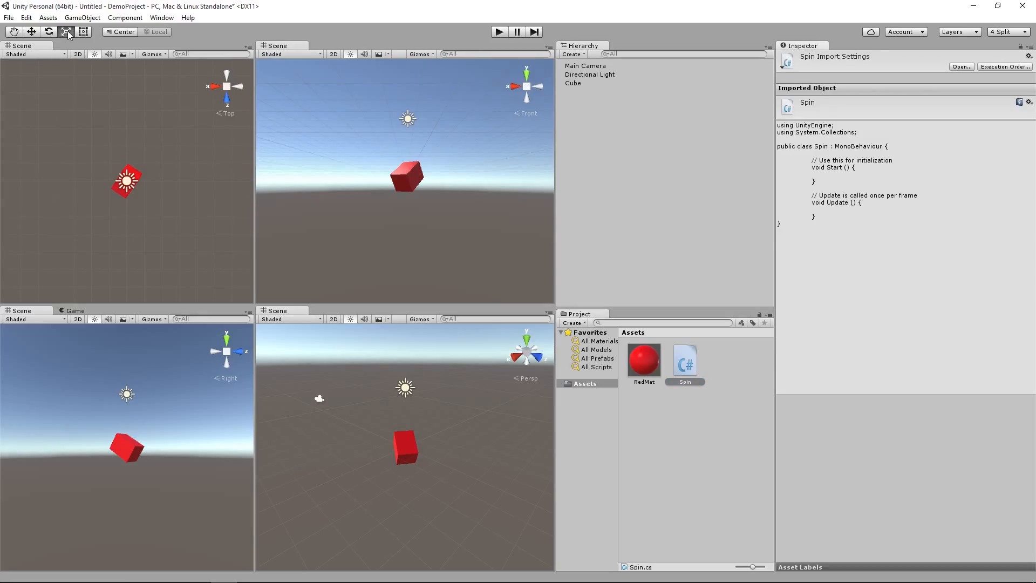
{"action": "left_click", "coordinate": [573, 83]}
{"action": "left_click", "coordinate": [32, 32]}
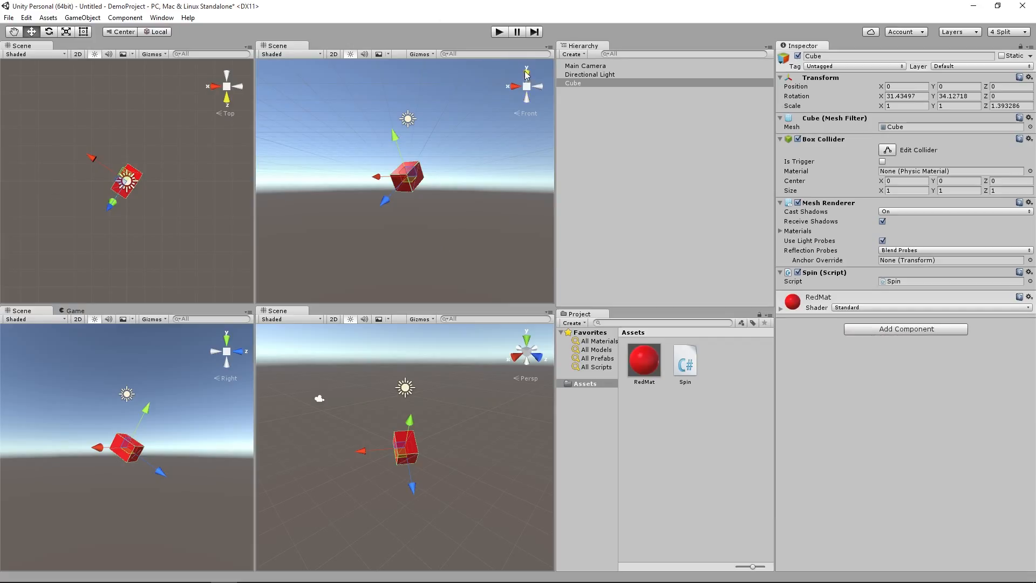
{"action": "mouse_move", "coordinate": [231, 582]}
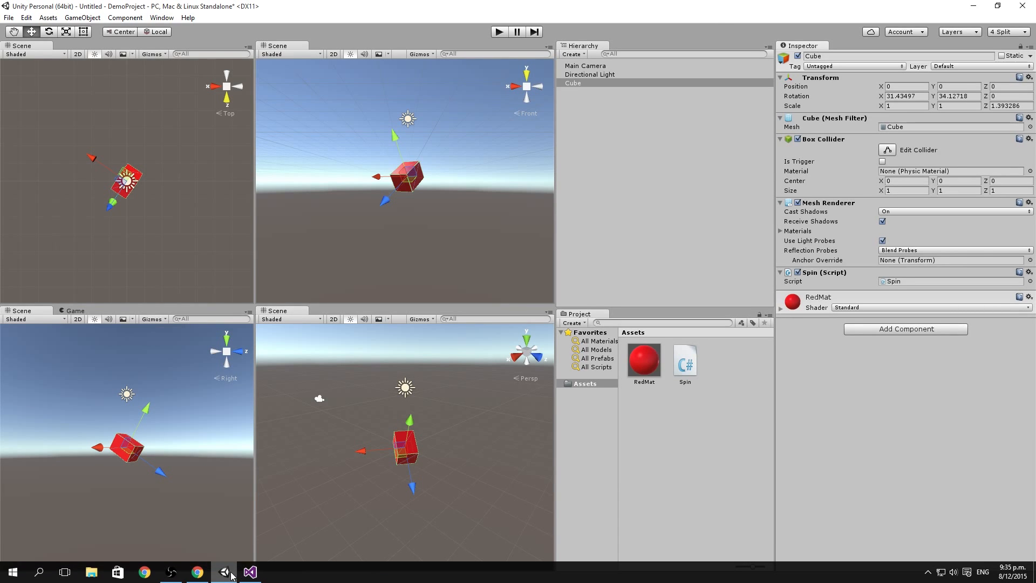
{"action": "left_click", "coordinate": [249, 573]}
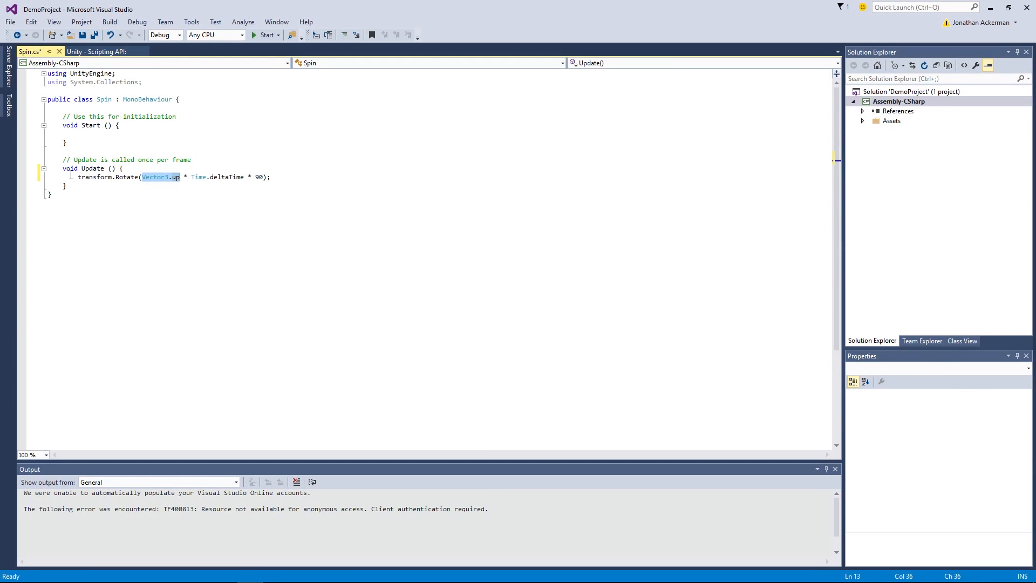
Step: Examine the Update method's Rotate call, focusing on Vector3.up, Time.deltaTime and the 90 multiplier
{"action": "mouse_move", "coordinate": [173, 185]}
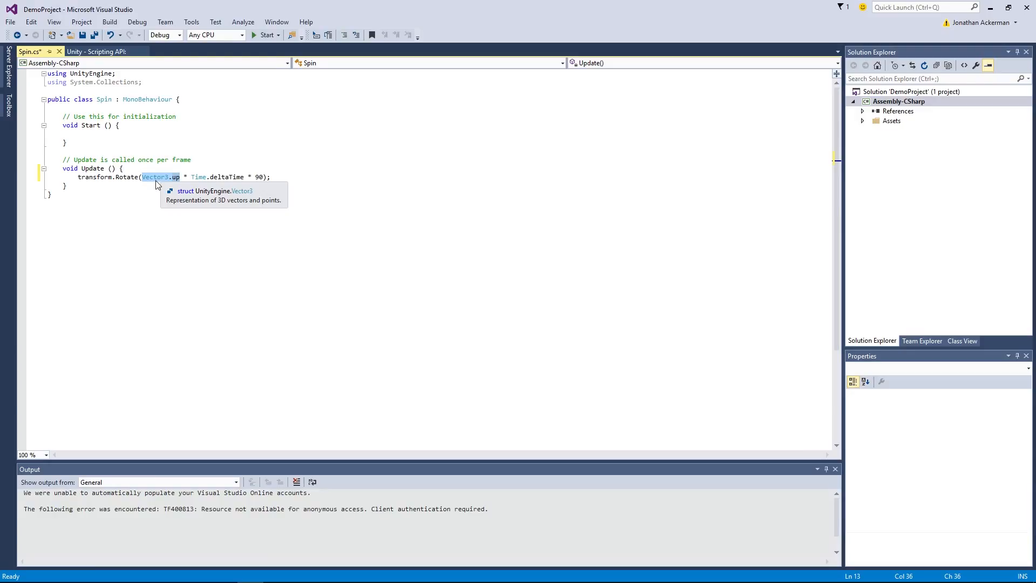
{"action": "double_click", "coordinate": [259, 177]}
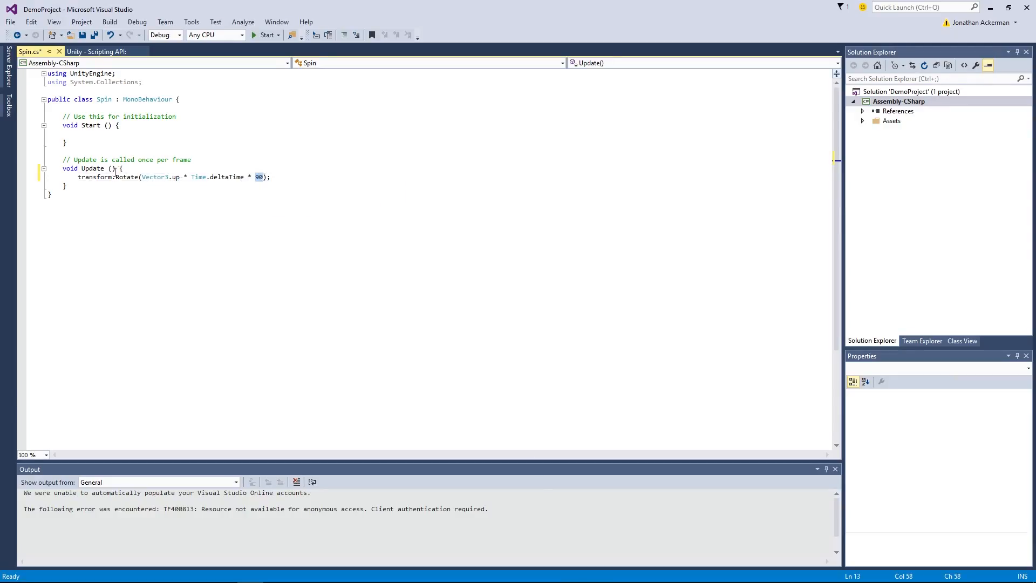
{"action": "double_click", "coordinate": [94, 169]}
{"action": "double_click", "coordinate": [259, 177]}
{"action": "left_click", "coordinate": [280, 177]}
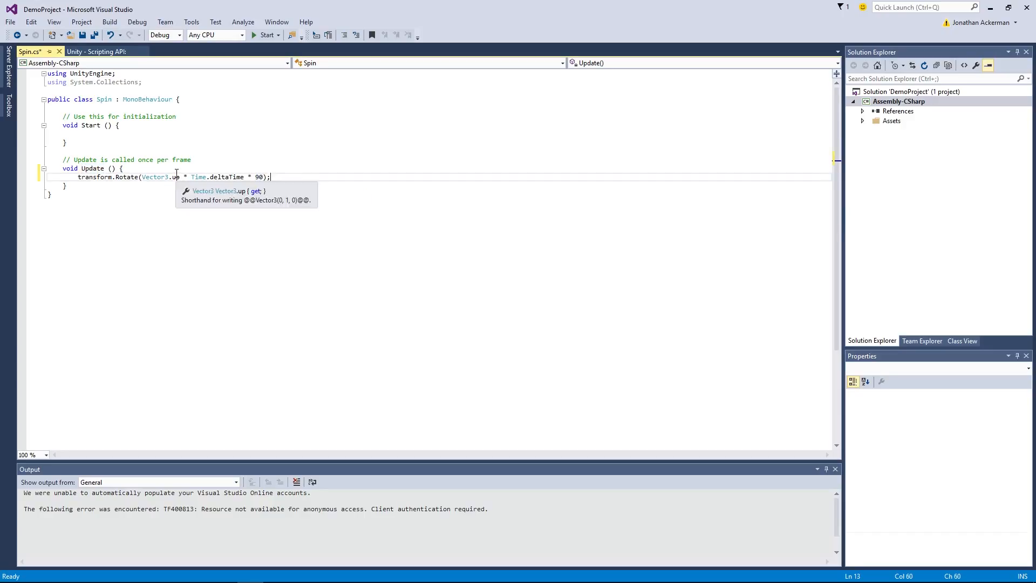
{"action": "double_click", "coordinate": [198, 178]}
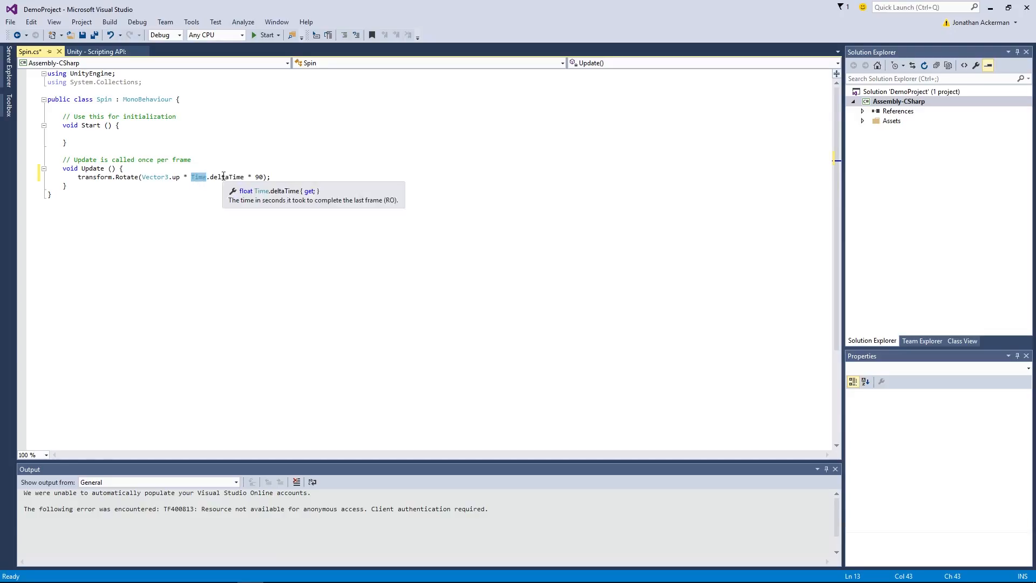
{"action": "double_click", "coordinate": [223, 178]}
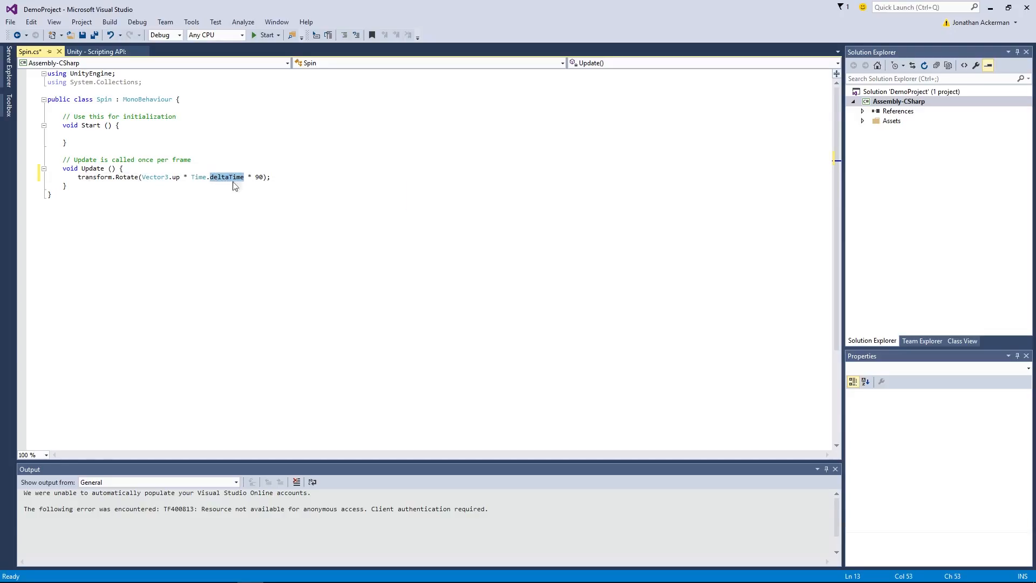
{"action": "mouse_move", "coordinate": [93, 176]}
{"action": "double_click", "coordinate": [199, 178]}
{"action": "double_click", "coordinate": [226, 179]}
{"action": "left_click_drag", "start_coordinate": [256, 182], "coordinate": [259, 180]}
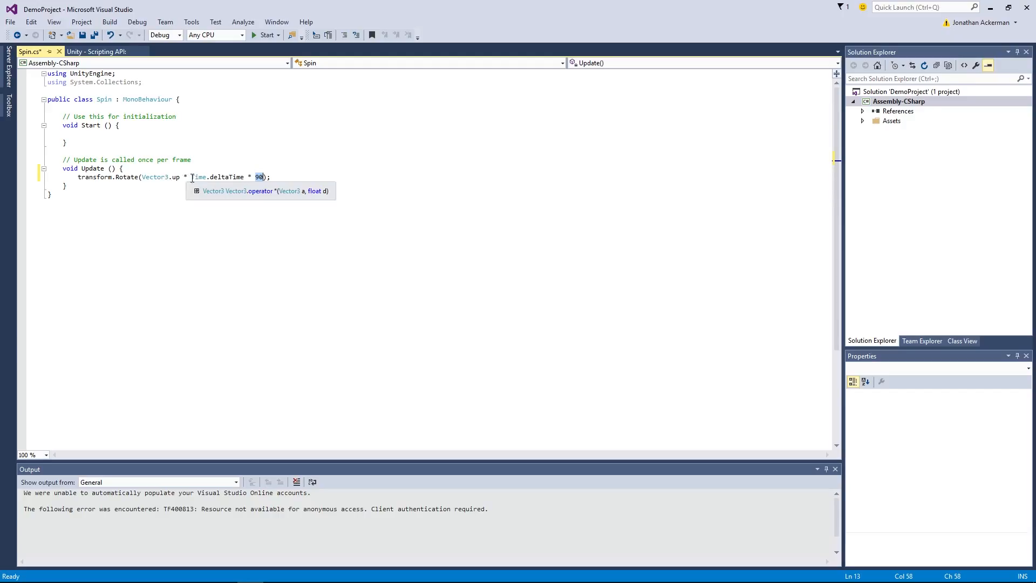
{"action": "left_click_drag", "start_coordinate": [191, 177], "coordinate": [246, 176]}
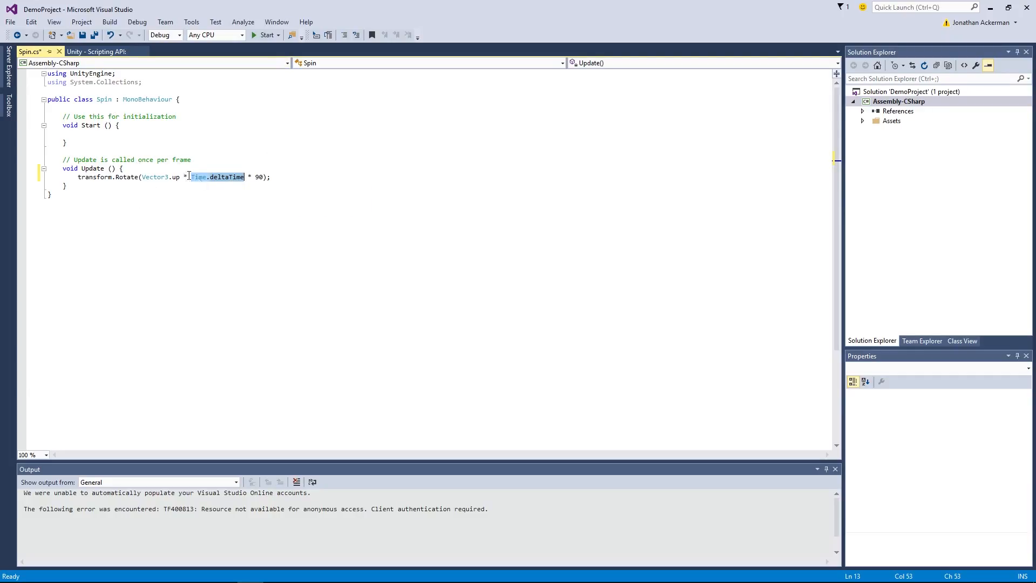
Step: Save the Spin script, switch to Unity, and open the line-endings warning in the Console
{"action": "left_click", "coordinate": [135, 142]}
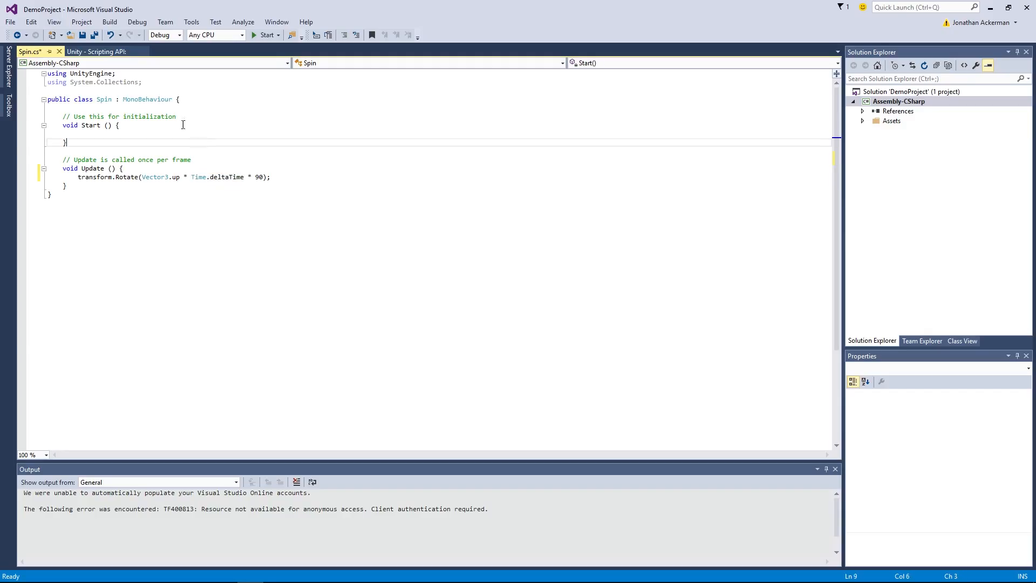
{"action": "left_click", "coordinate": [82, 35]}
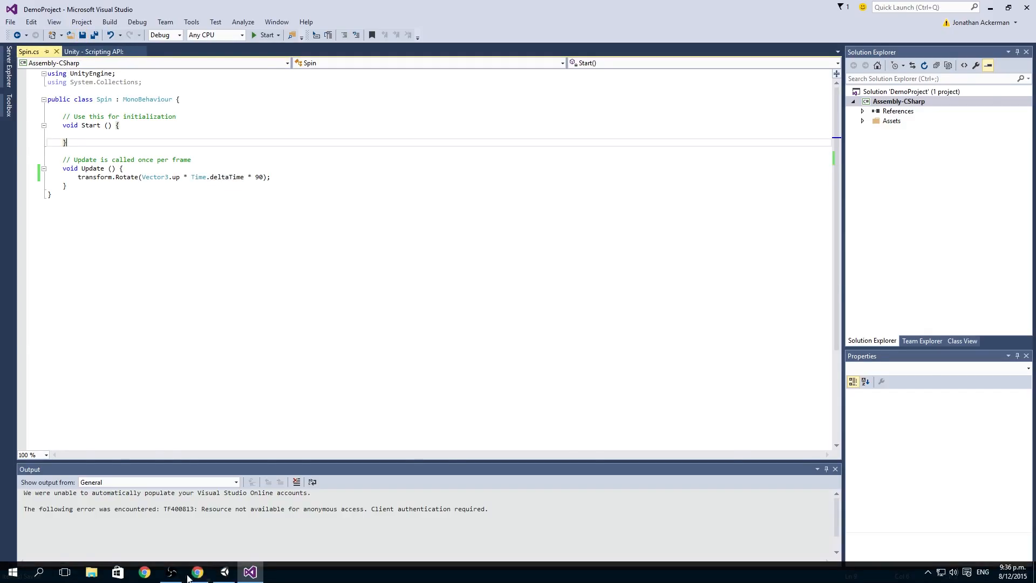
{"action": "left_click", "coordinate": [225, 576]}
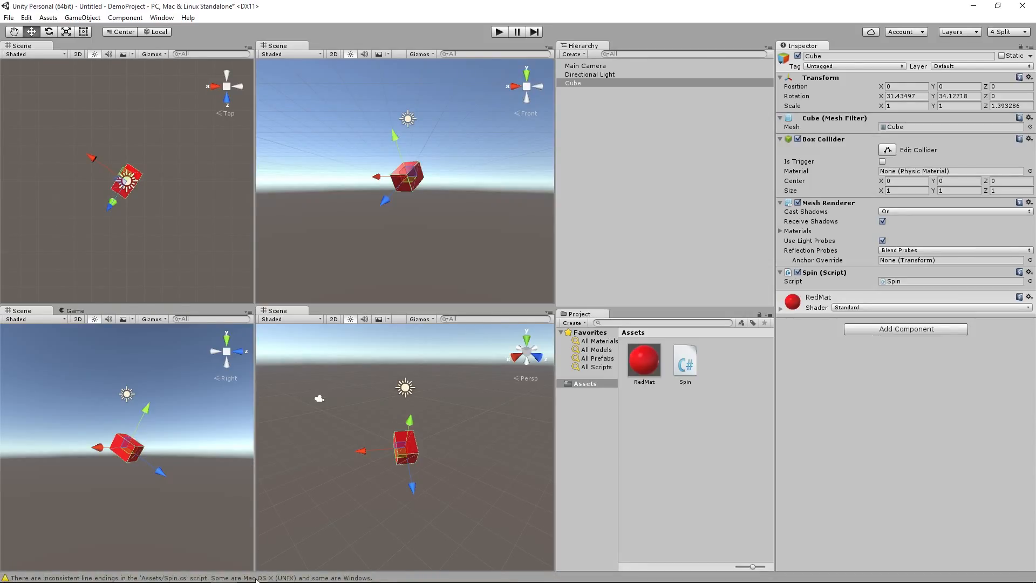
{"action": "left_click", "coordinate": [99, 579]}
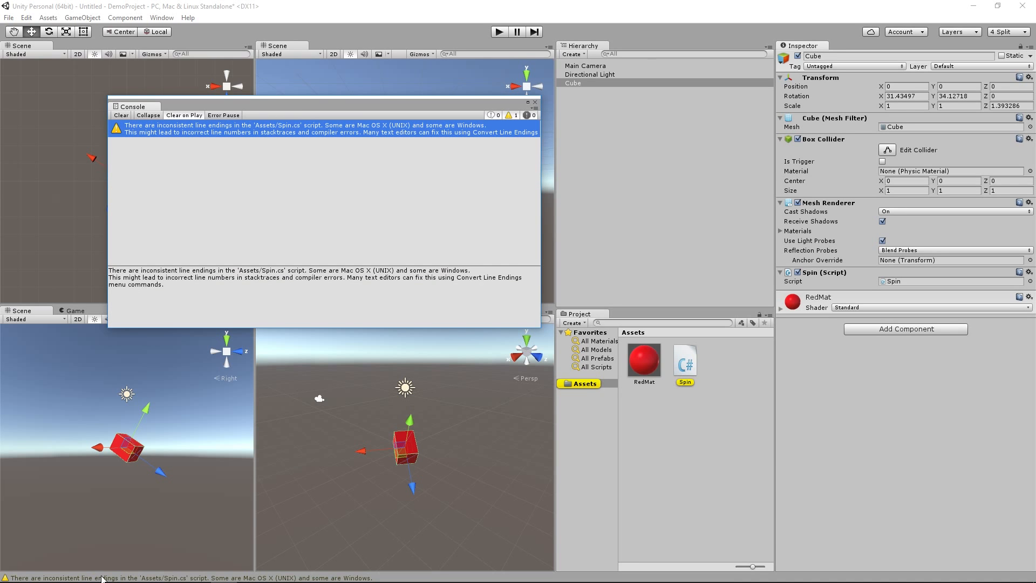
{"action": "left_click_drag", "start_coordinate": [264, 109], "coordinate": [270, 167]}
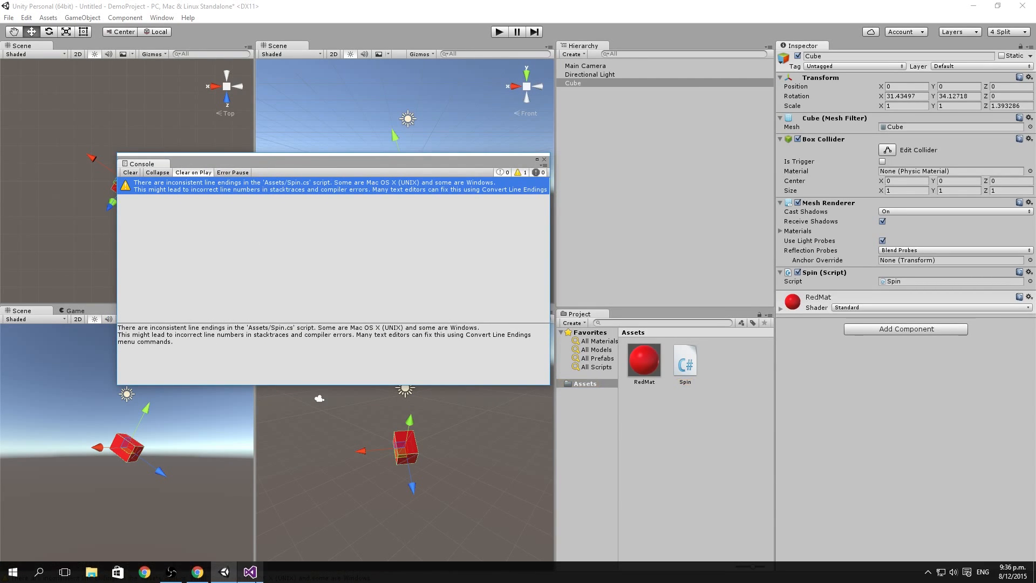
Step: In Visual Studio, delete the semicolon ending the Rotate statement, save the script, and return to Unity
{"action": "left_click", "coordinate": [252, 552]}
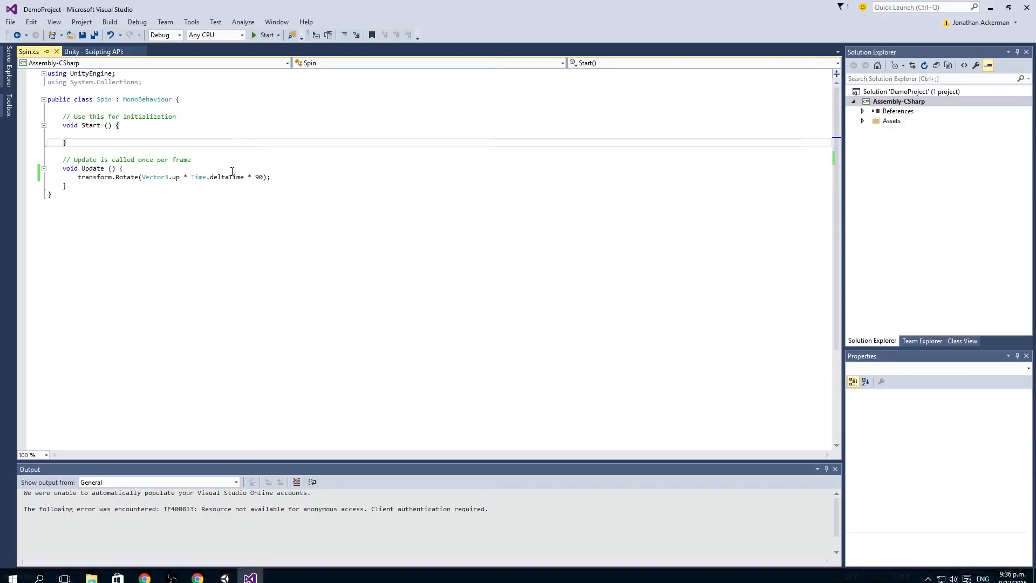
{"action": "left_click", "coordinate": [273, 176]}
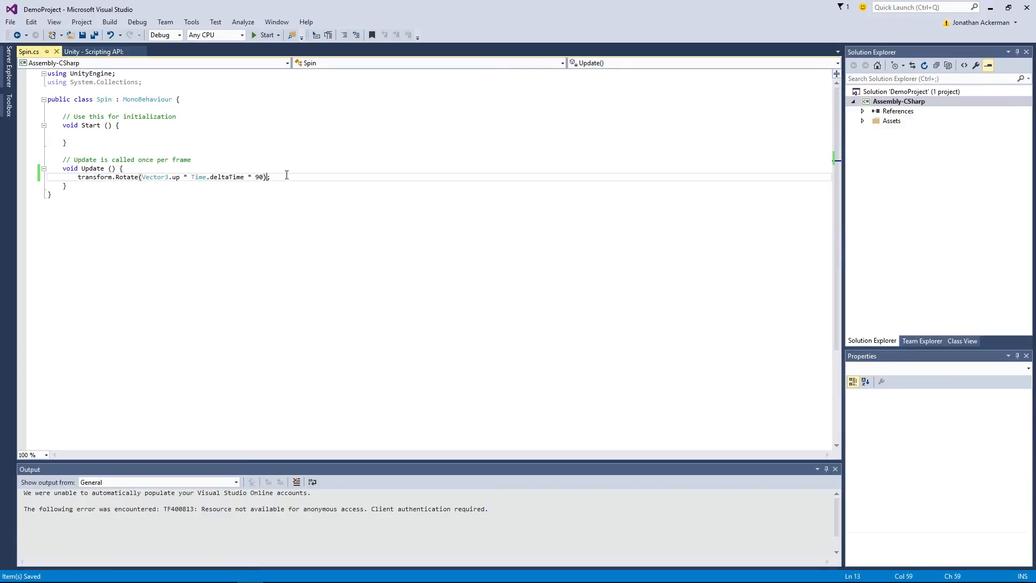
{"action": "key", "text": "Delete"}
{"action": "key", "text": "ctrl+s"}
{"action": "left_click", "coordinate": [225, 572]}
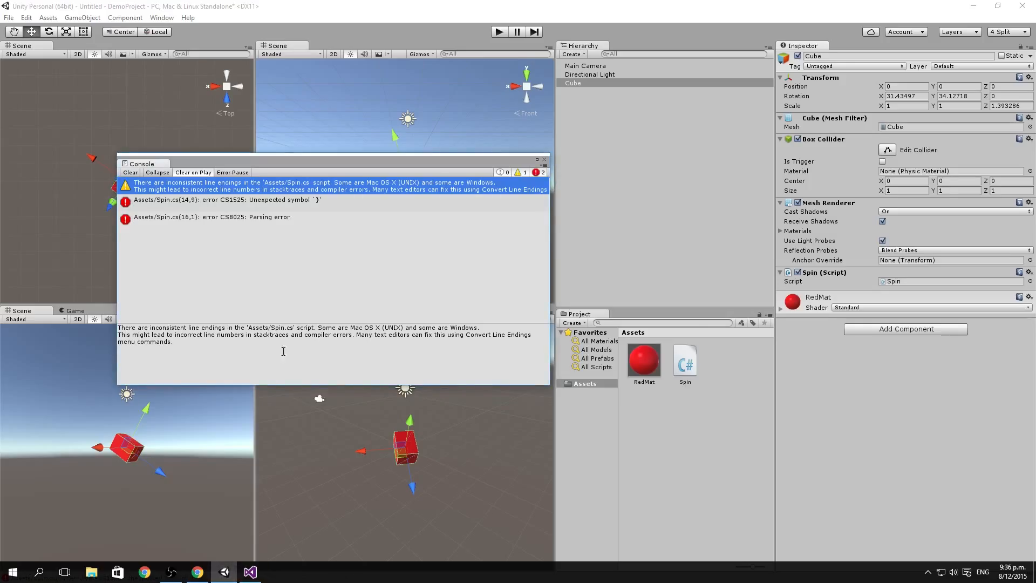
Step: Examine the Spin.cs compiler errors and the line-endings warning listed in the Console
{"action": "left_click", "coordinate": [262, 205]}
{"action": "left_click", "coordinate": [268, 223]}
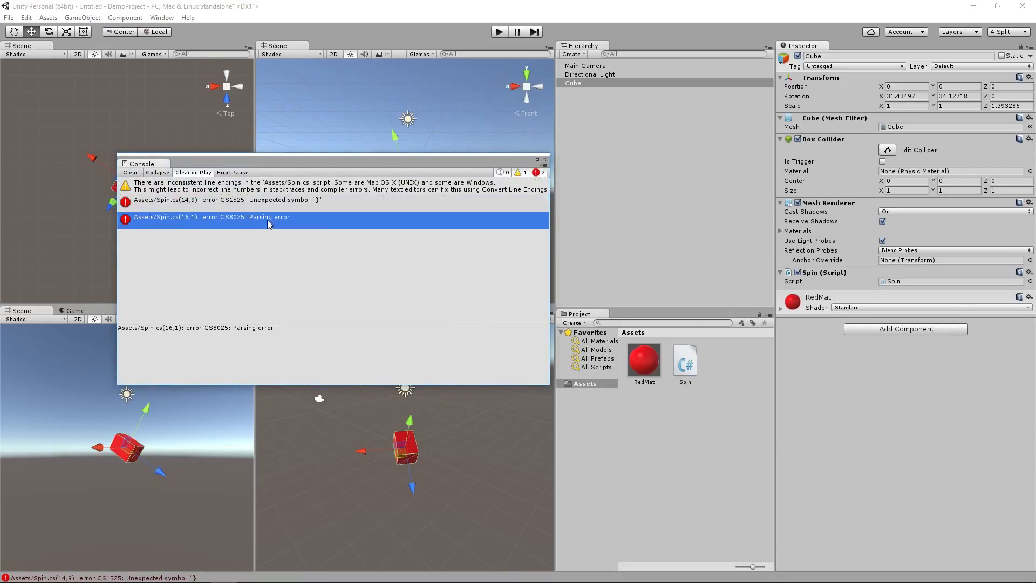
{"action": "left_click", "coordinate": [270, 201]}
{"action": "left_click", "coordinate": [272, 186]}
{"action": "left_click", "coordinate": [273, 204]}
{"action": "left_click", "coordinate": [271, 222]}
{"action": "left_click", "coordinate": [273, 201]}
{"action": "left_click", "coordinate": [273, 190]}
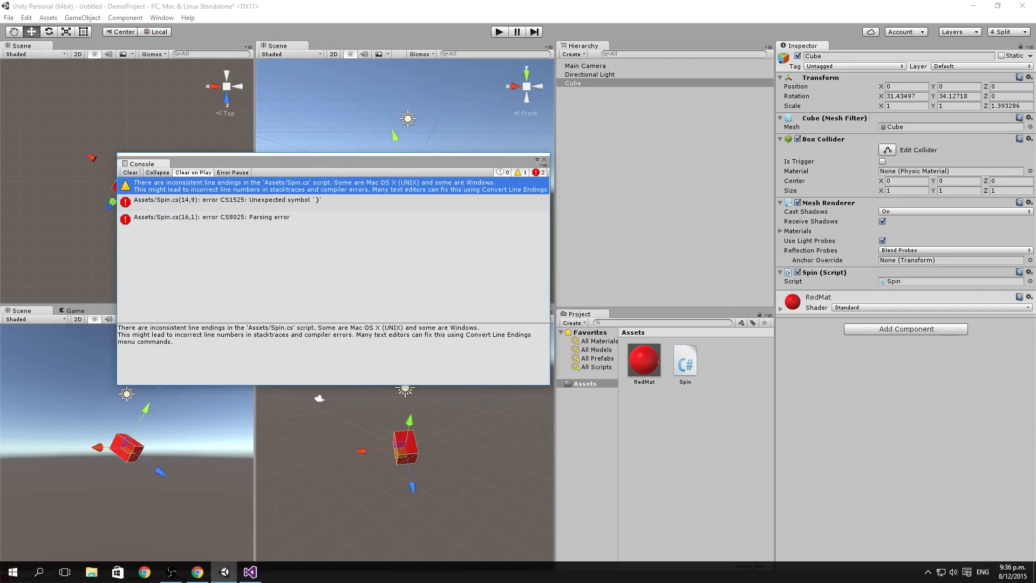
Step: In Visual Studio, restore the semicolon at the end of the Rotate statement, and return to Unity
{"action": "left_click", "coordinate": [250, 572]}
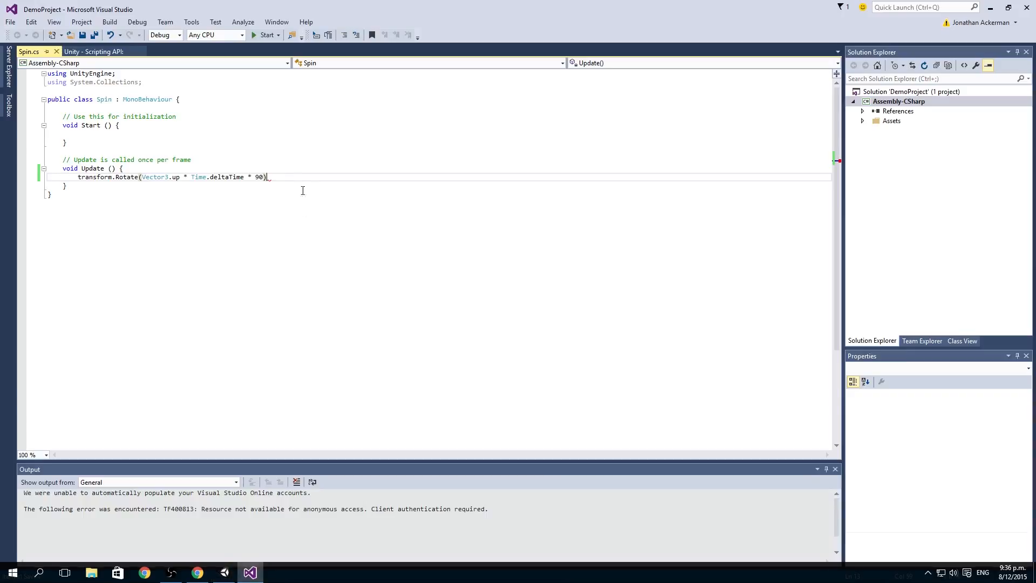
{"action": "type", "text": ";"}
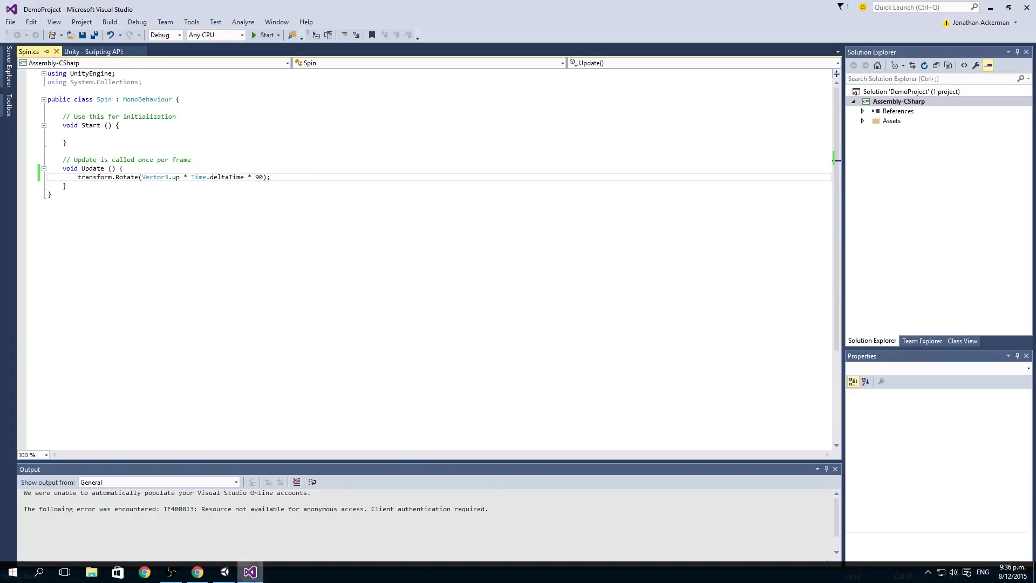
{"action": "left_click", "coordinate": [229, 574]}
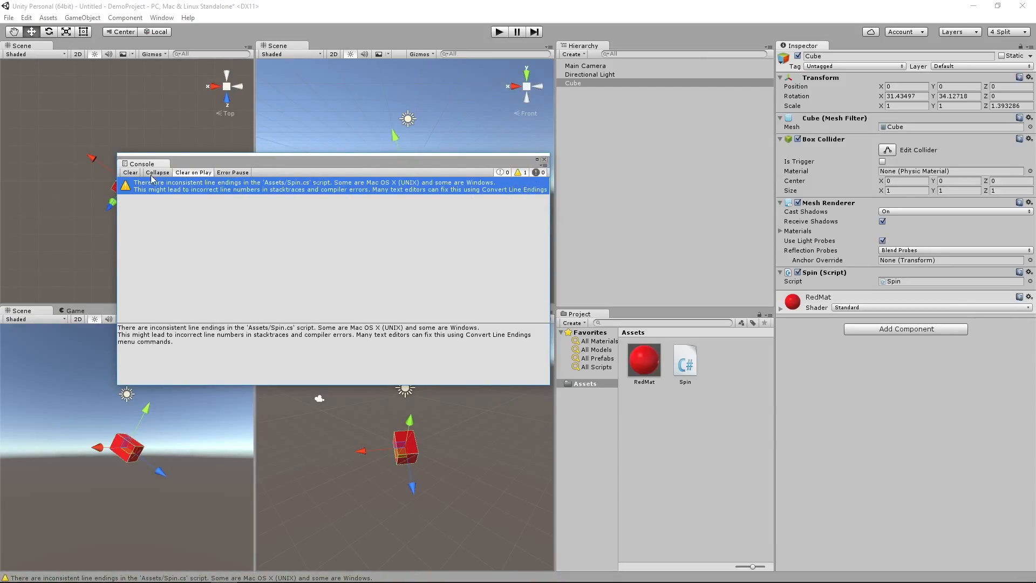
Step: Close the Console, and play the scene to check the cube's spin before stopping playback
{"action": "left_click_drag", "start_coordinate": [154, 164], "coordinate": [415, 268]}
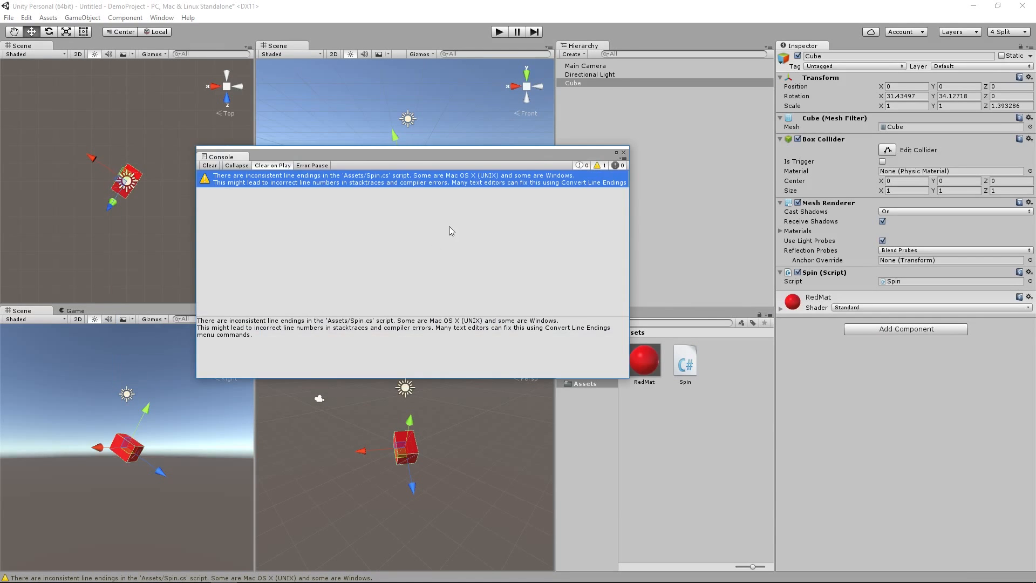
{"action": "left_click", "coordinate": [625, 151]}
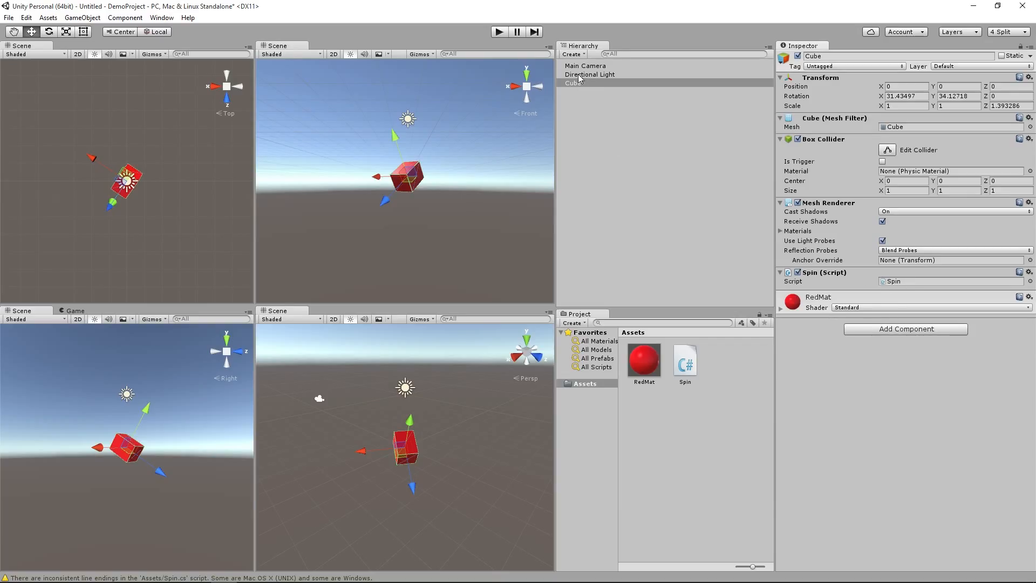
{"action": "left_click", "coordinate": [498, 32]}
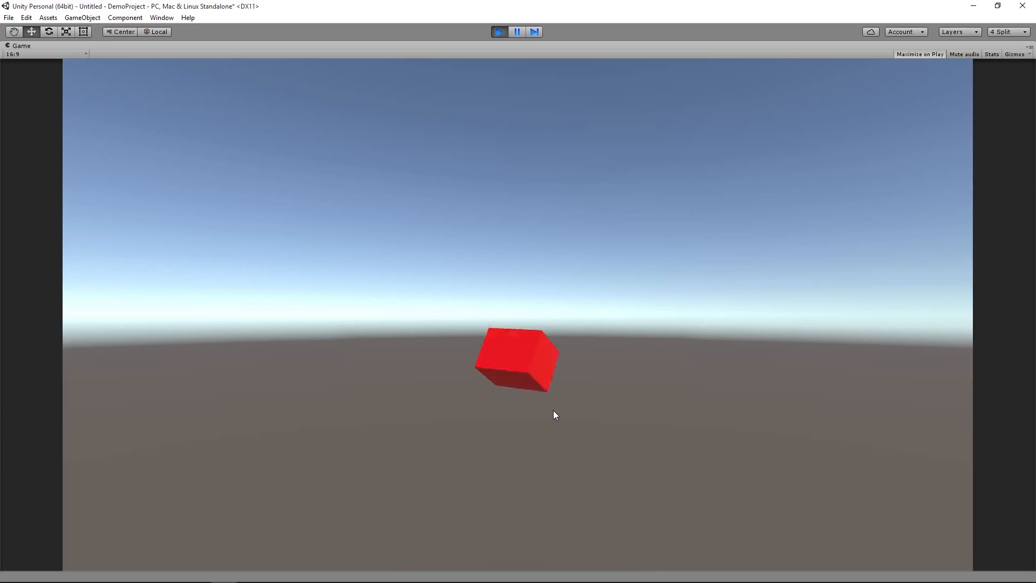
{"action": "left_click", "coordinate": [500, 32]}
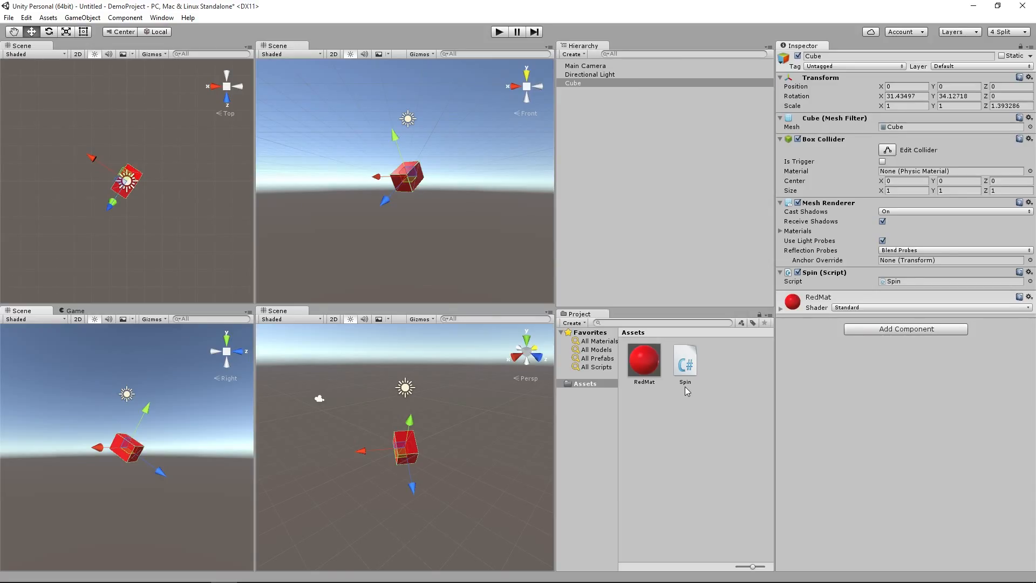
Step: Add a 3D cylinder to the scene, and move it along the X axis to about 3.15, beside the cube
{"action": "left_click", "coordinate": [73, 20]}
{"action": "mouse_move", "coordinate": [82, 59]}
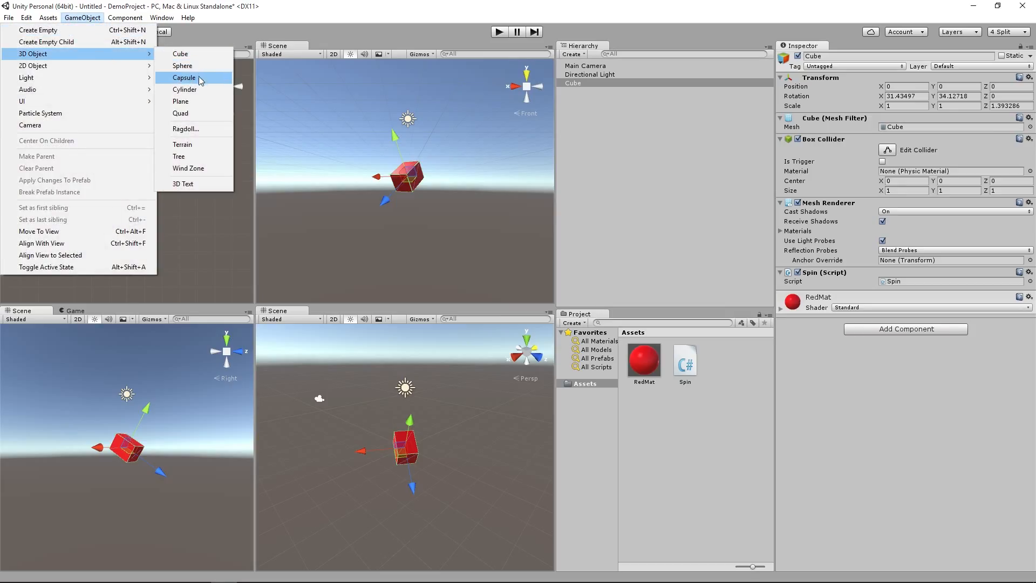
{"action": "left_click", "coordinate": [185, 90]}
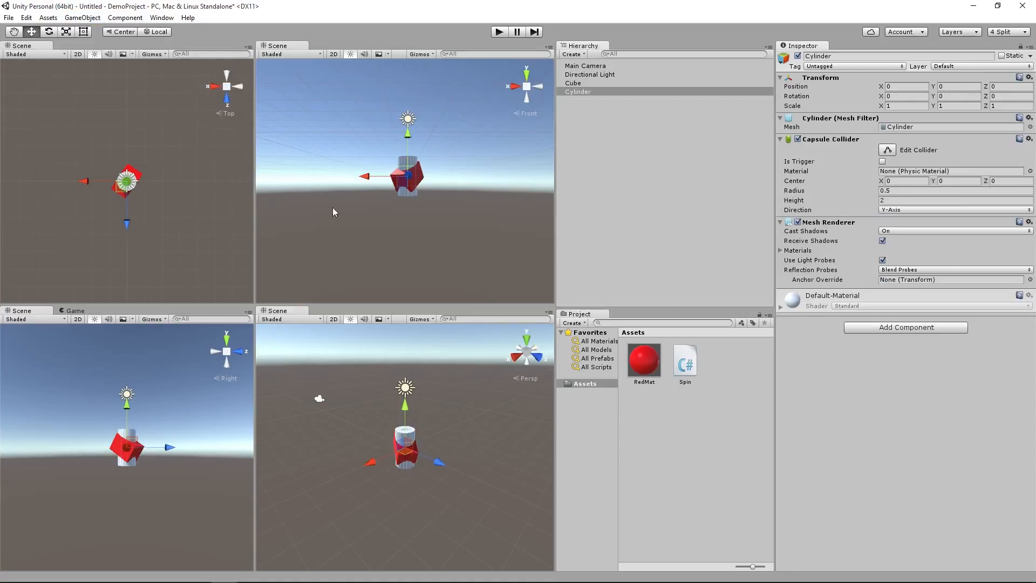
{"action": "left_click_drag", "start_coordinate": [363, 176], "coordinate": [314, 186]}
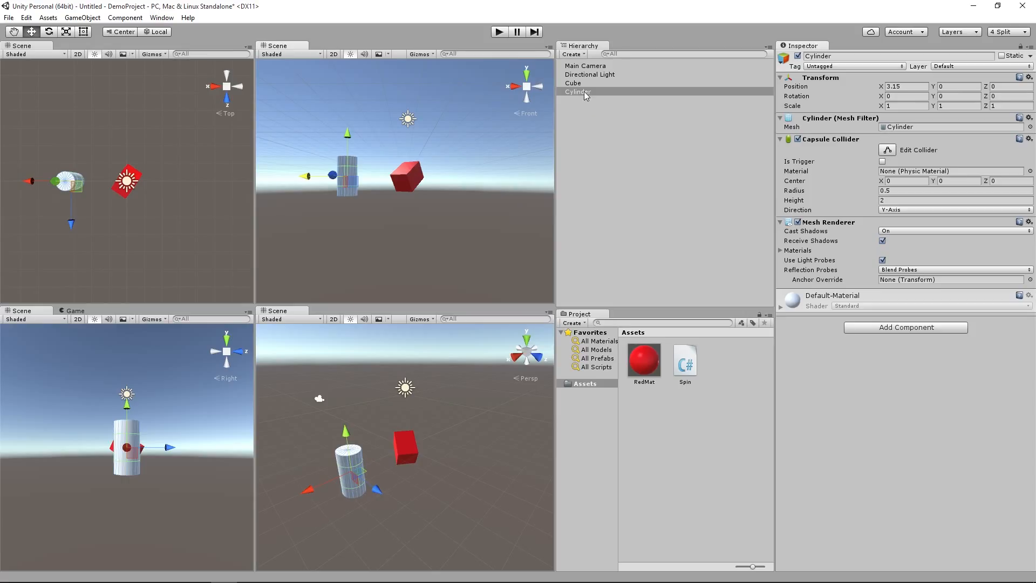
Step: Attach the Spin script to the cylinder, and play the scene to test it before stopping playback
{"action": "left_click_drag", "start_coordinate": [685, 363], "coordinate": [879, 386]}
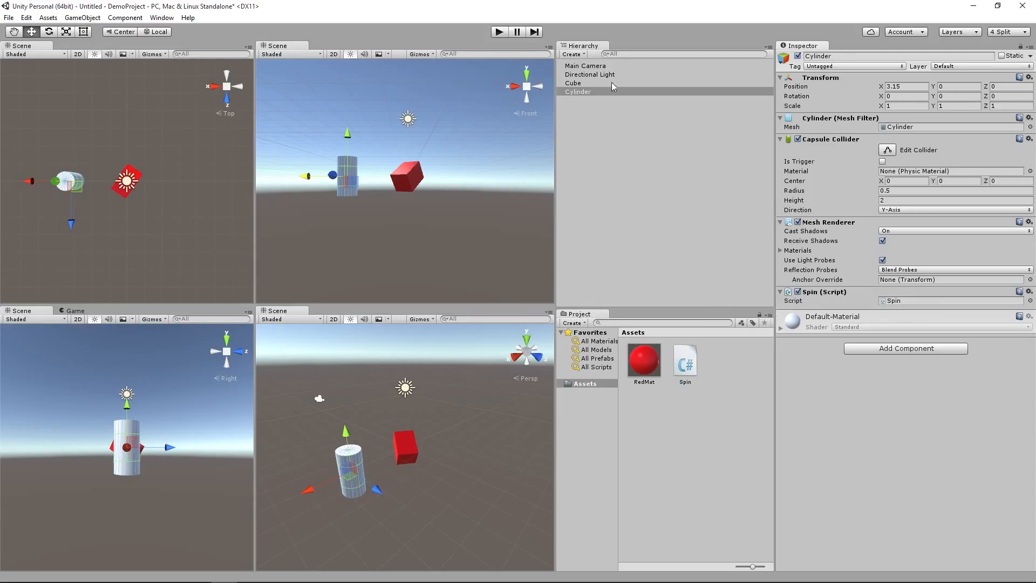
{"action": "left_click", "coordinate": [504, 33]}
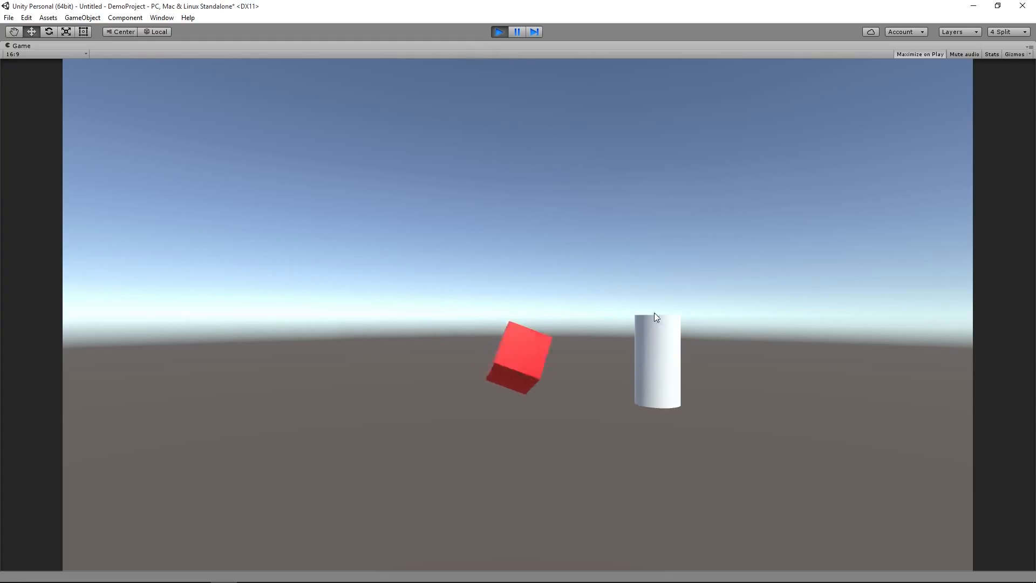
{"action": "left_click", "coordinate": [503, 34]}
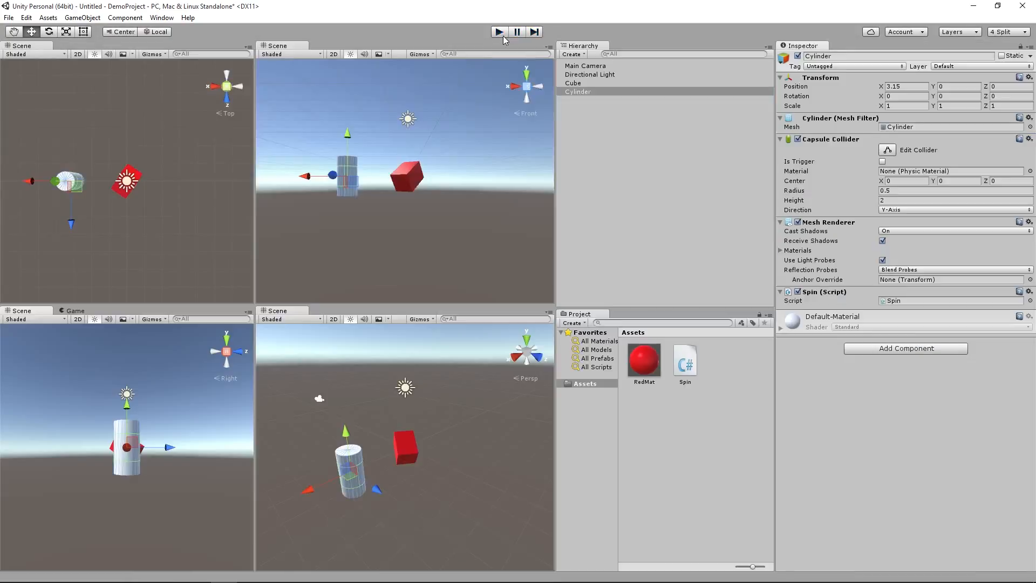
Step: Tilt the cylinder about 63 degrees around X with the Rotate tool, and play the scene again
{"action": "left_click", "coordinate": [50, 33]}
{"action": "left_click_drag", "start_coordinate": [329, 165], "coordinate": [345, 272]}
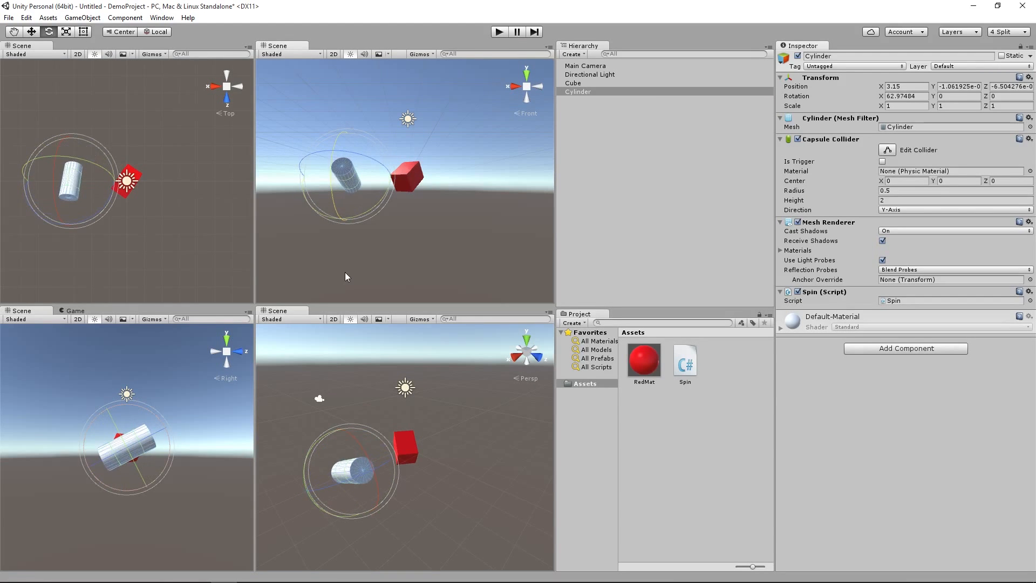
{"action": "left_click", "coordinate": [500, 32]}
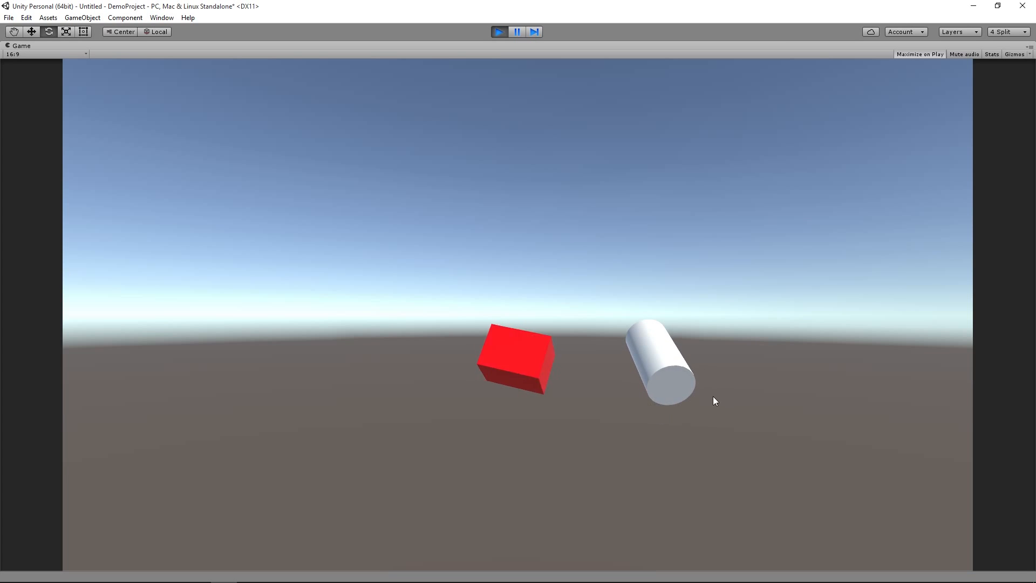
Step: Stop playback, and inspect the Spin script and the components of the cylinder and the cube
{"action": "left_click", "coordinate": [497, 31]}
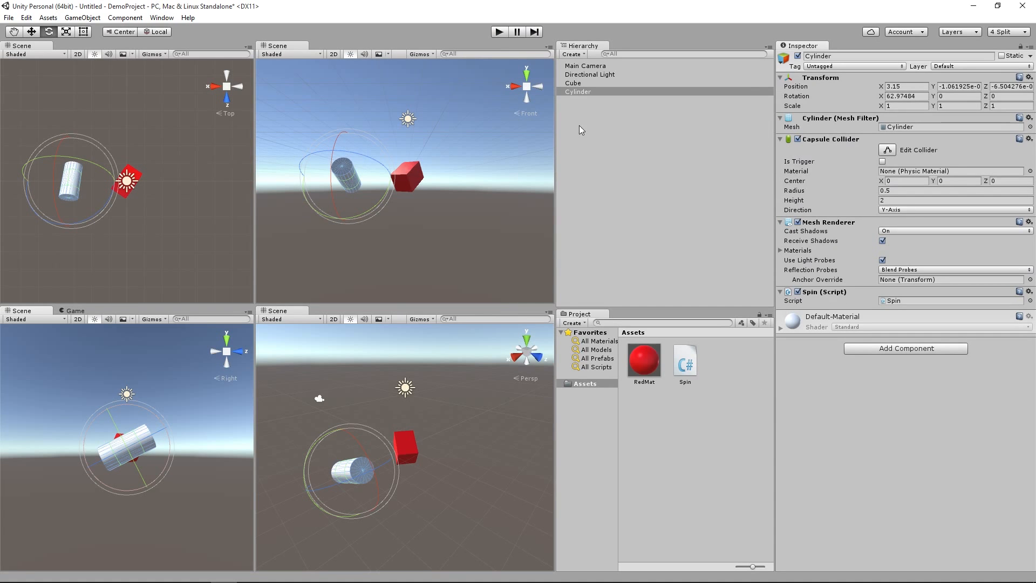
{"action": "left_click", "coordinate": [691, 371]}
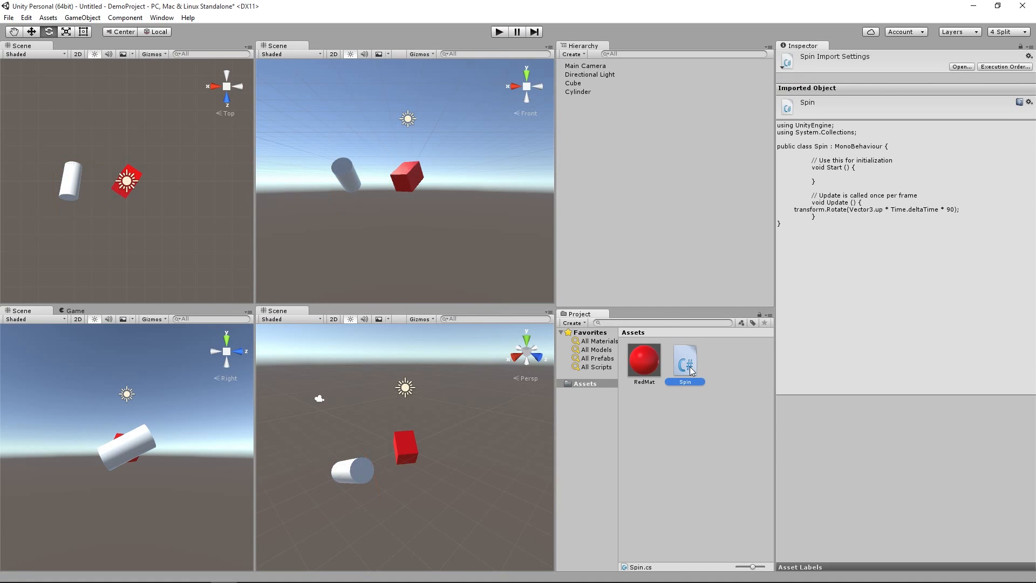
{"action": "left_click", "coordinate": [580, 92]}
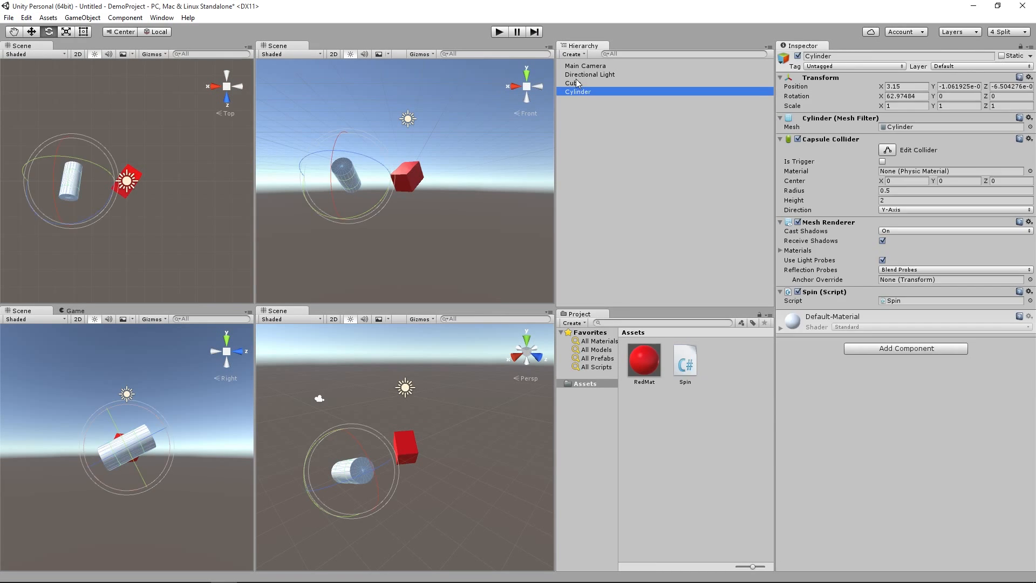
{"action": "left_click", "coordinate": [577, 85]}
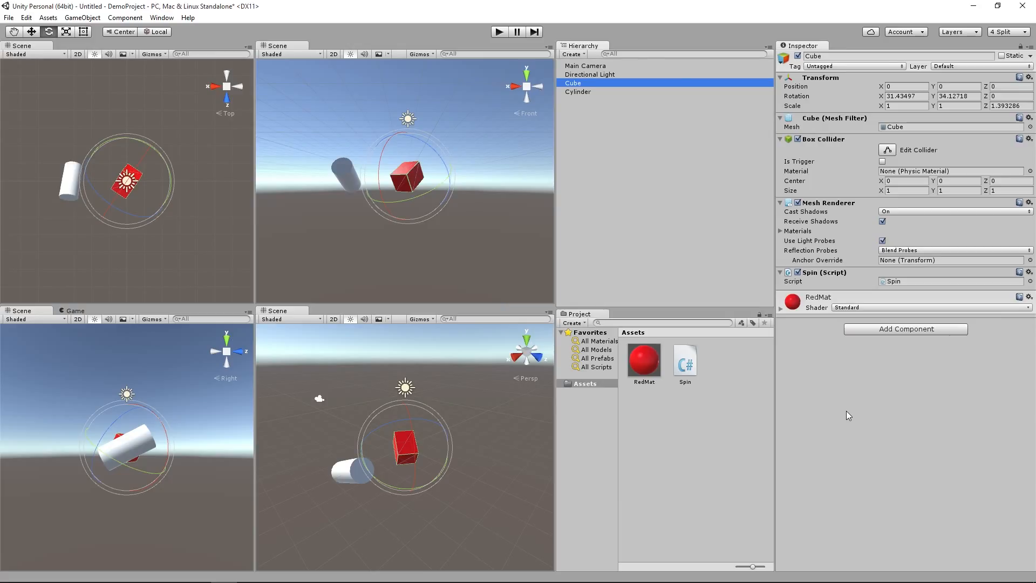
{"action": "left_click", "coordinate": [574, 91]}
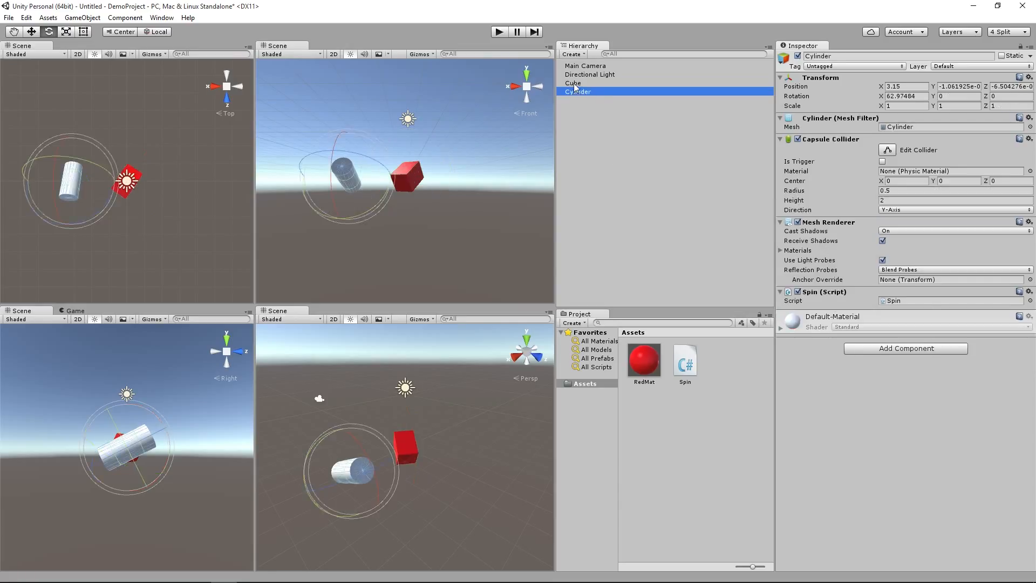
Step: Turn the cube into a prefab in the Assets folder, and inspect the prefab and its scene instance
{"action": "left_click", "coordinate": [574, 83]}
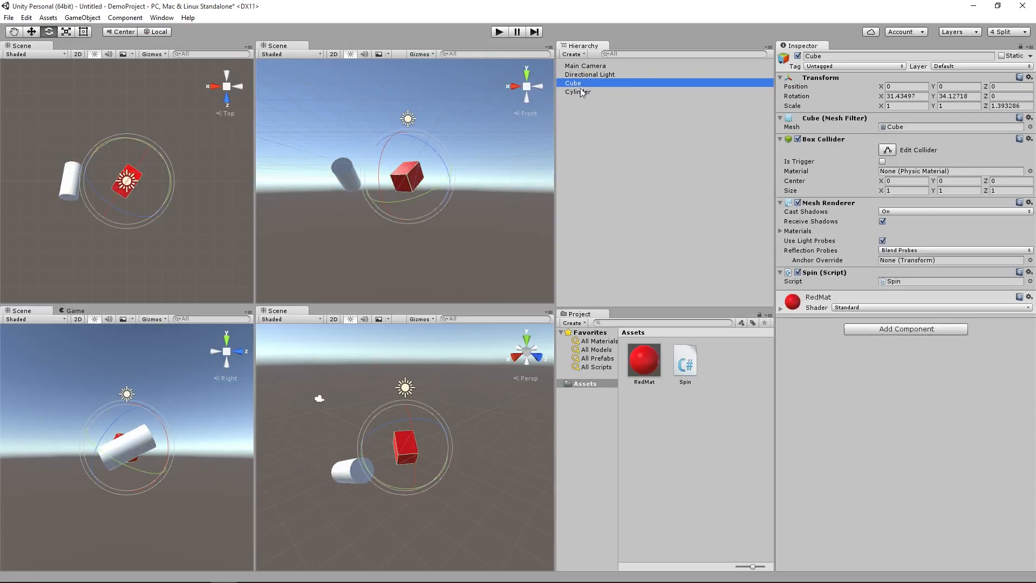
{"action": "left_click_drag", "start_coordinate": [584, 88], "coordinate": [659, 430]}
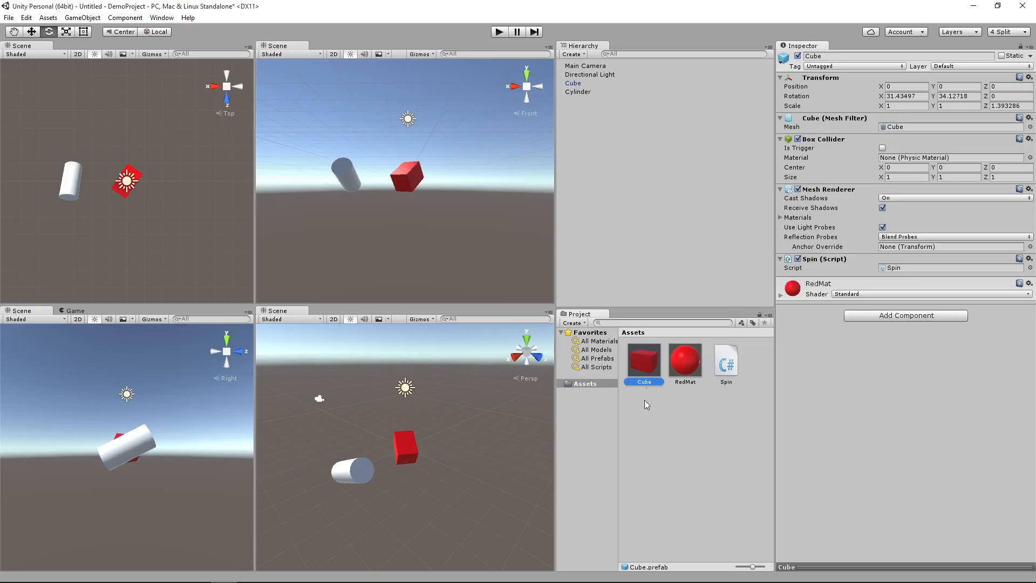
{"action": "left_click", "coordinate": [644, 404]}
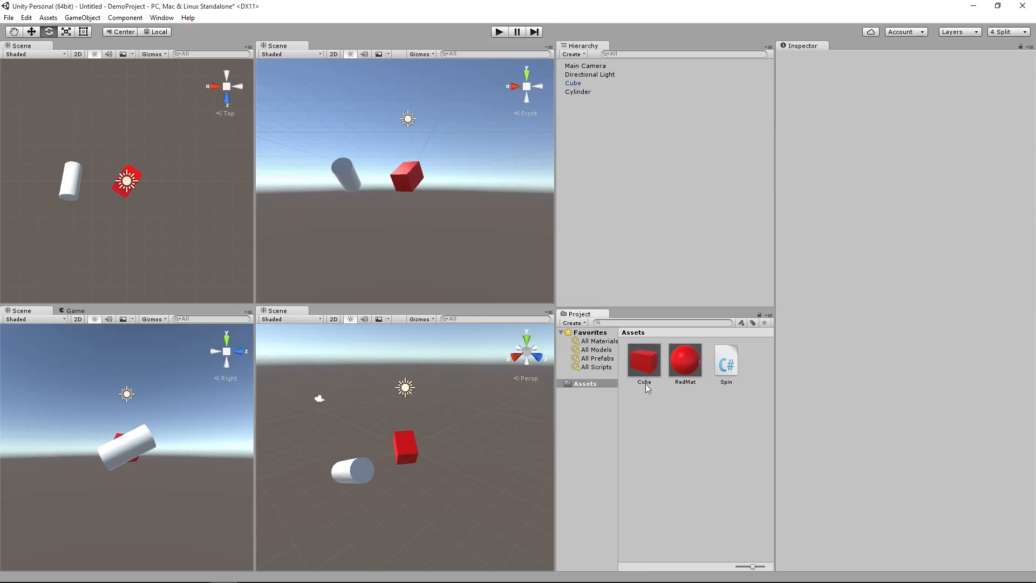
{"action": "left_click", "coordinate": [645, 362]}
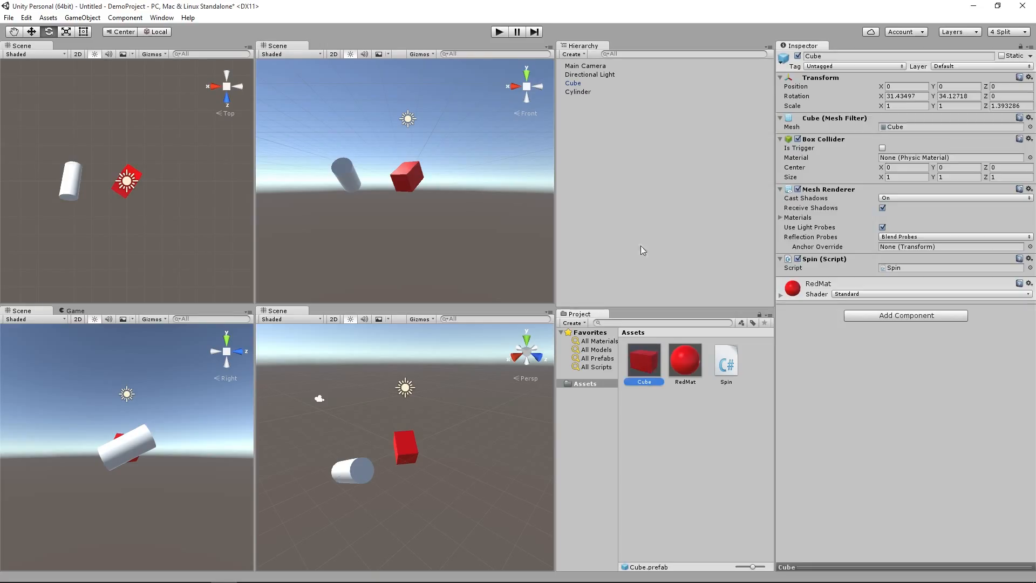
{"action": "left_click", "coordinate": [572, 84]}
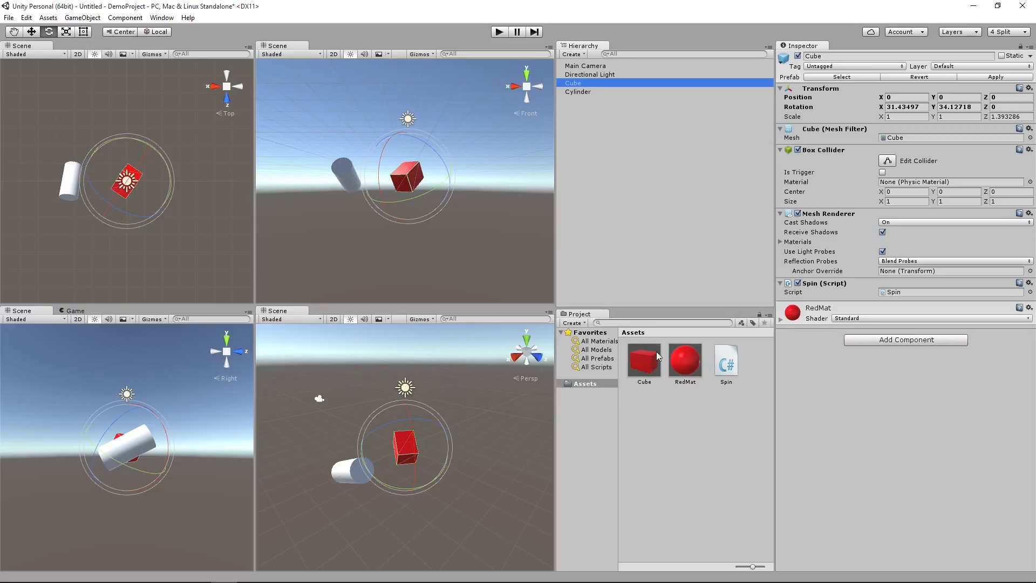
Step: Add two more Cube prefab instances, moving one to about (1.27, -1.39, 1.88) and the other to about (-3.11, 1.03, 0.06)
{"action": "left_click_drag", "start_coordinate": [647, 359], "coordinate": [626, 186]}
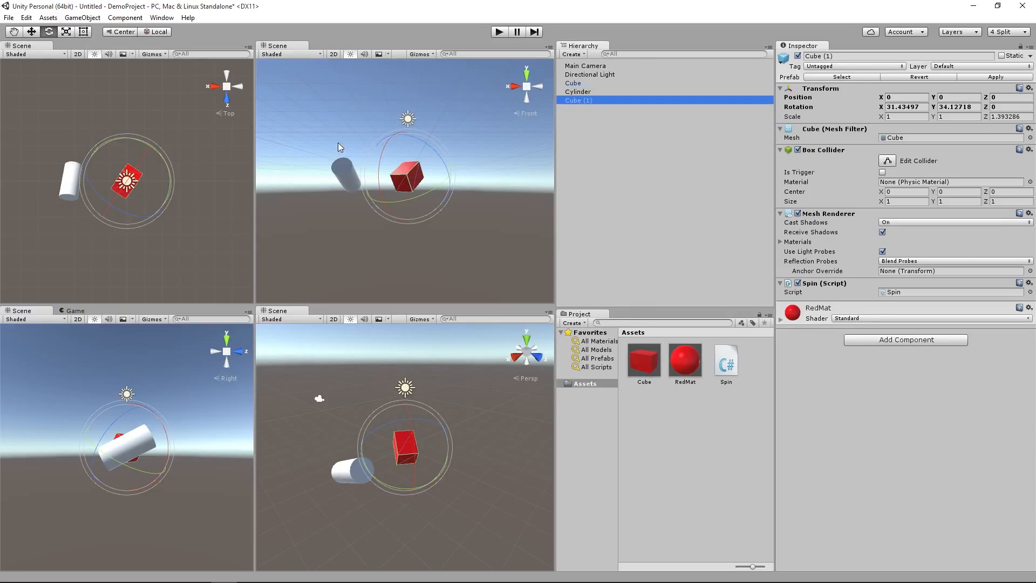
{"action": "left_click", "coordinate": [31, 32]}
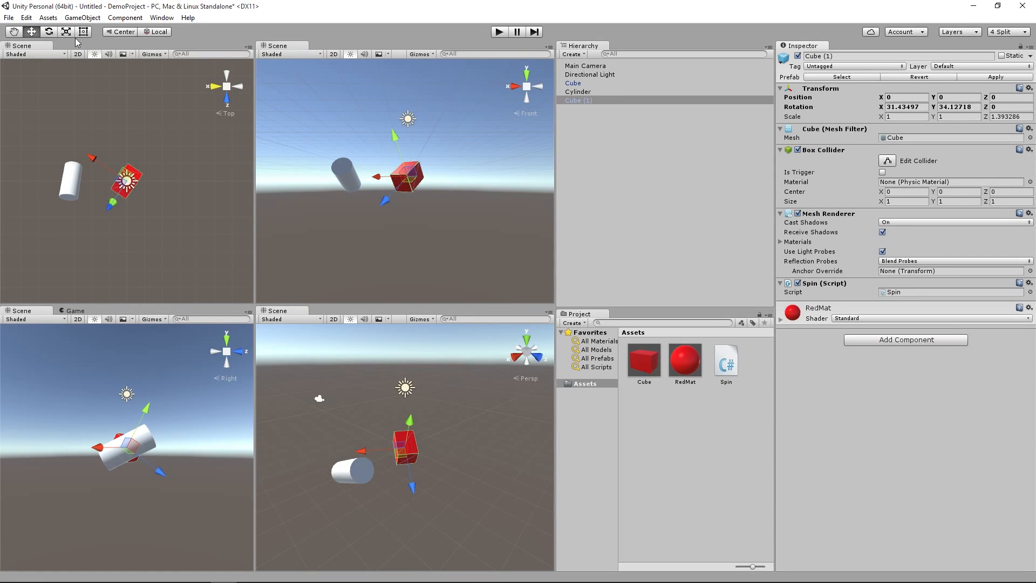
{"action": "left_click_drag", "start_coordinate": [385, 202], "coordinate": [365, 221]}
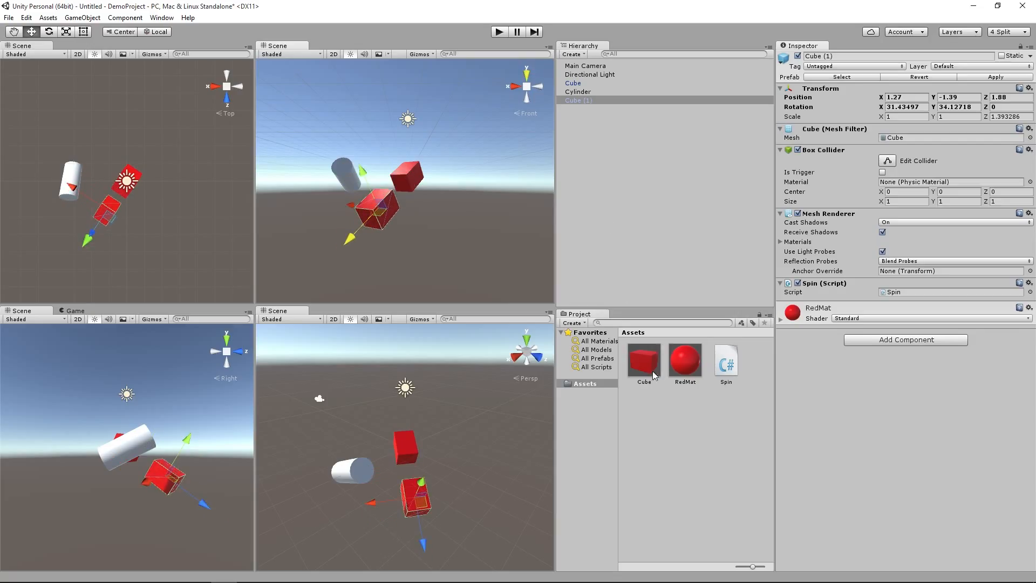
{"action": "left_click_drag", "start_coordinate": [653, 370], "coordinate": [631, 231]}
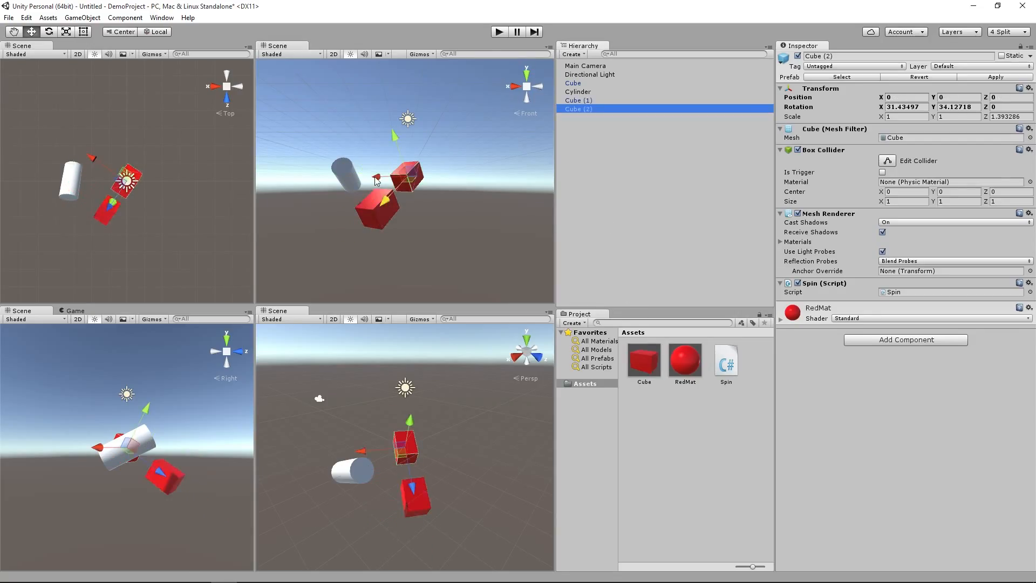
{"action": "left_click_drag", "start_coordinate": [373, 177], "coordinate": [451, 179]}
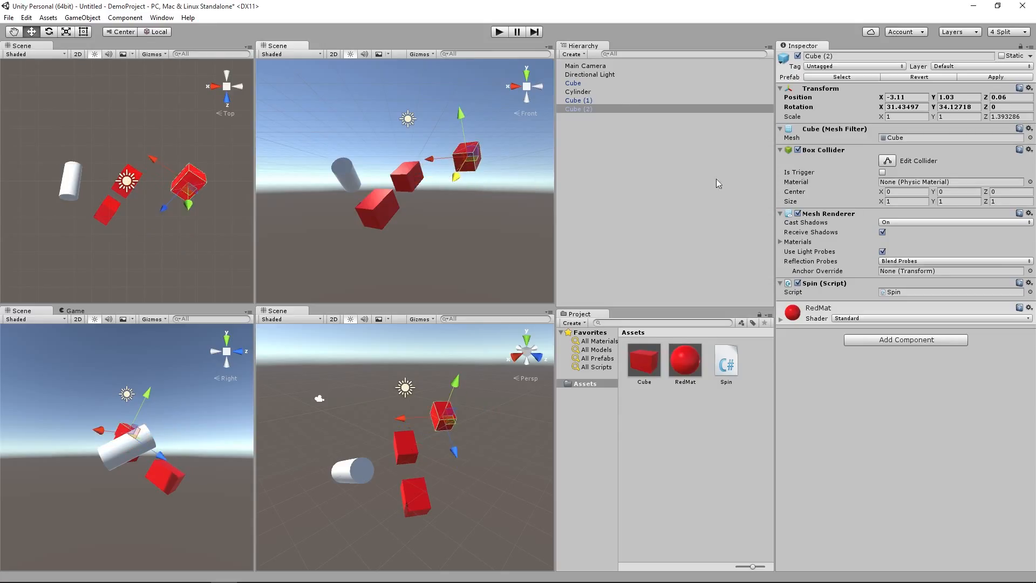
Step: Inspect the original cube and the two added prefab instances one after another
{"action": "left_click", "coordinate": [579, 85]}
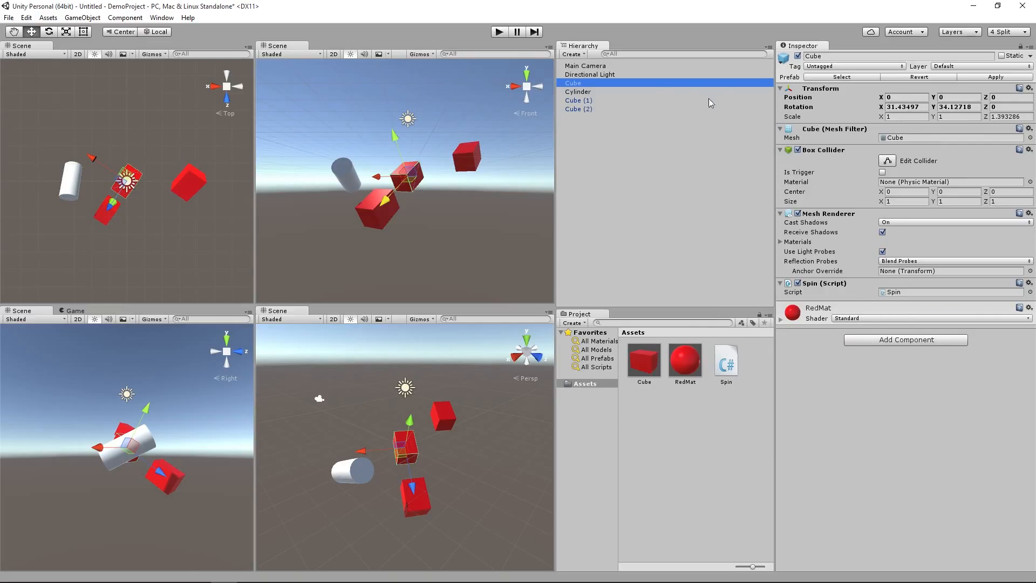
{"action": "left_click", "coordinate": [589, 99]}
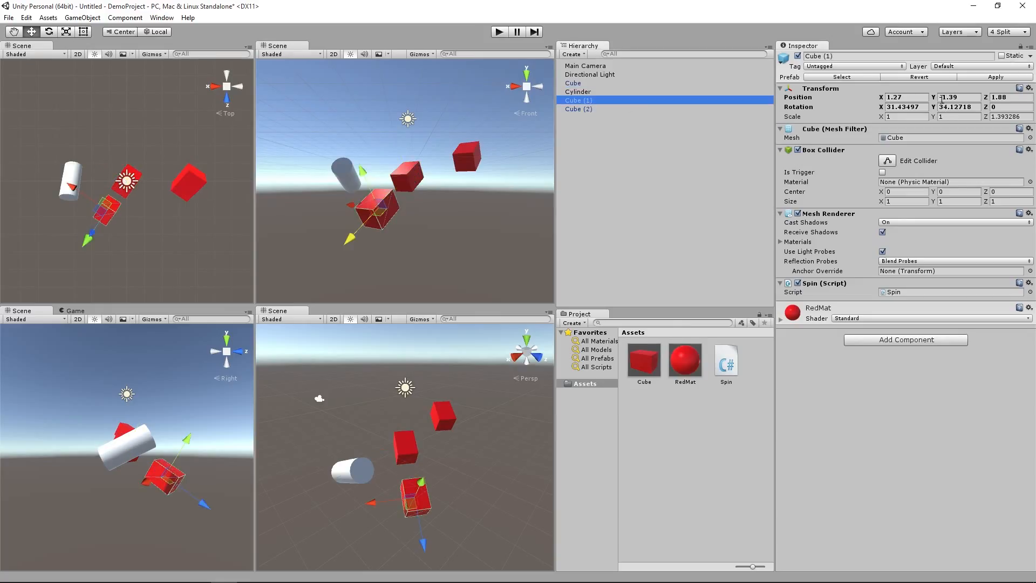
{"action": "left_click", "coordinate": [582, 110]}
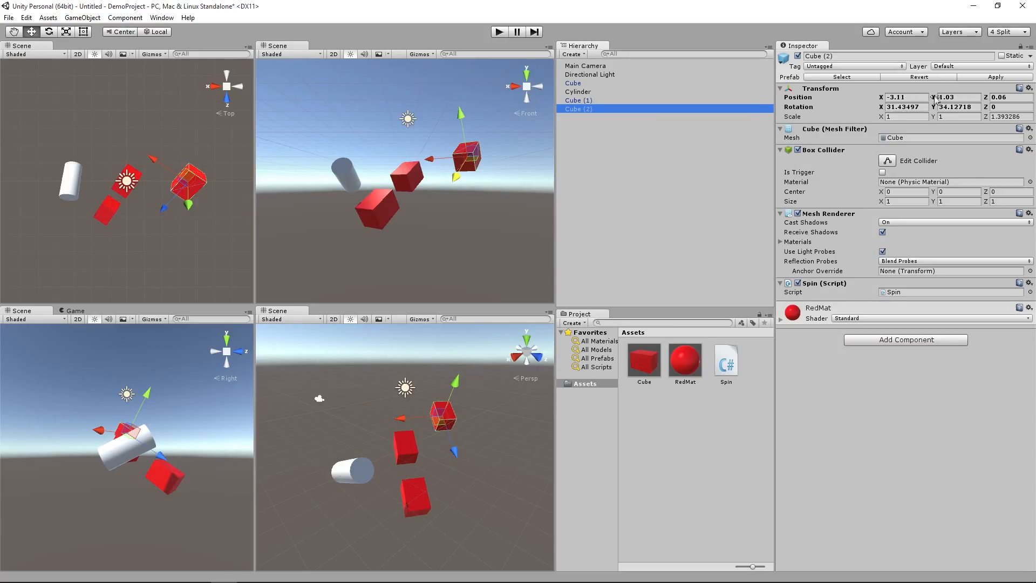
Step: Try a Z scale of 1 on the Cube prefab asset, and set it to 2
{"action": "left_click", "coordinate": [649, 372]}
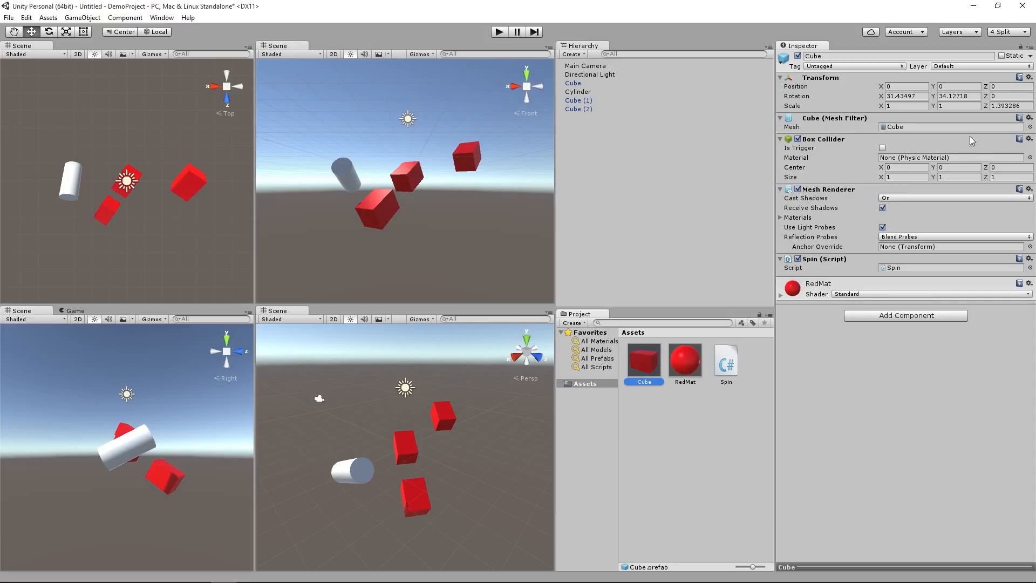
{"action": "left_click", "coordinate": [1017, 105]}
{"action": "key", "text": "ctrl+a"}
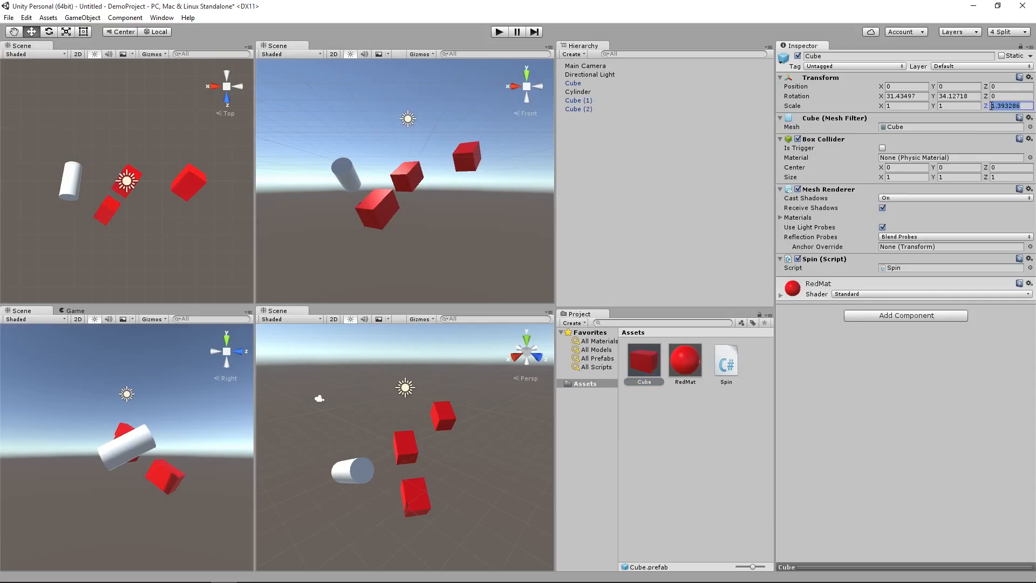
{"action": "type", "text": "1"}
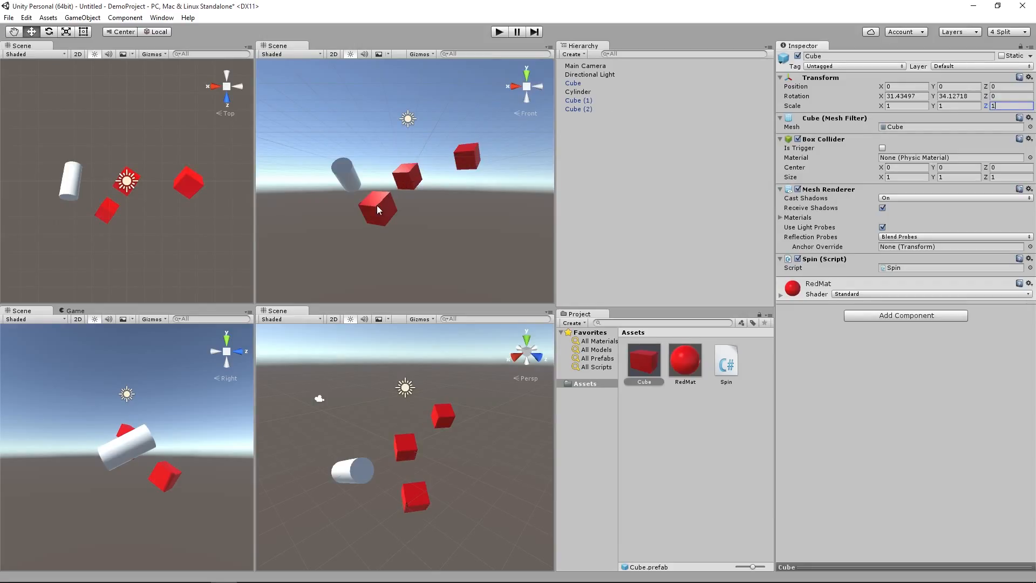
{"action": "left_click_drag", "start_coordinate": [1000, 106], "coordinate": [988, 108]}
{"action": "type", "text": "2"}
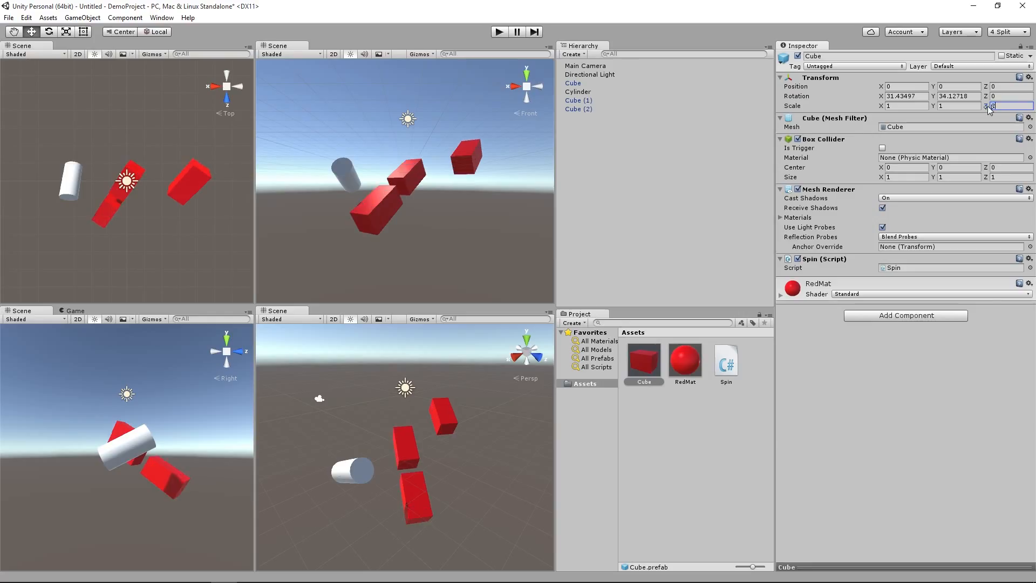
Step: Override the Z scale of the Cube (1) instance with 1
{"action": "left_click", "coordinate": [580, 103]}
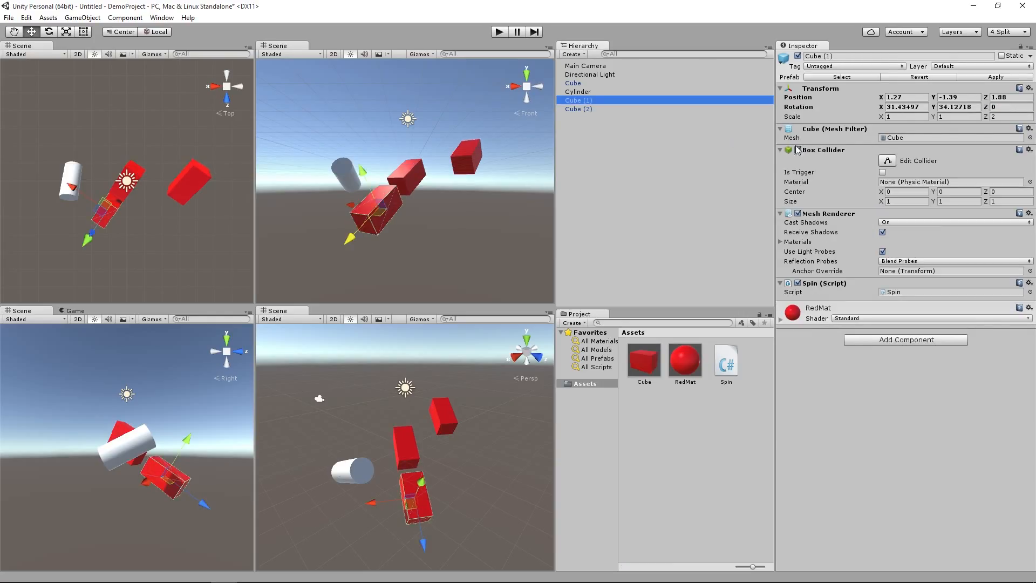
{"action": "left_click", "coordinate": [995, 117]}
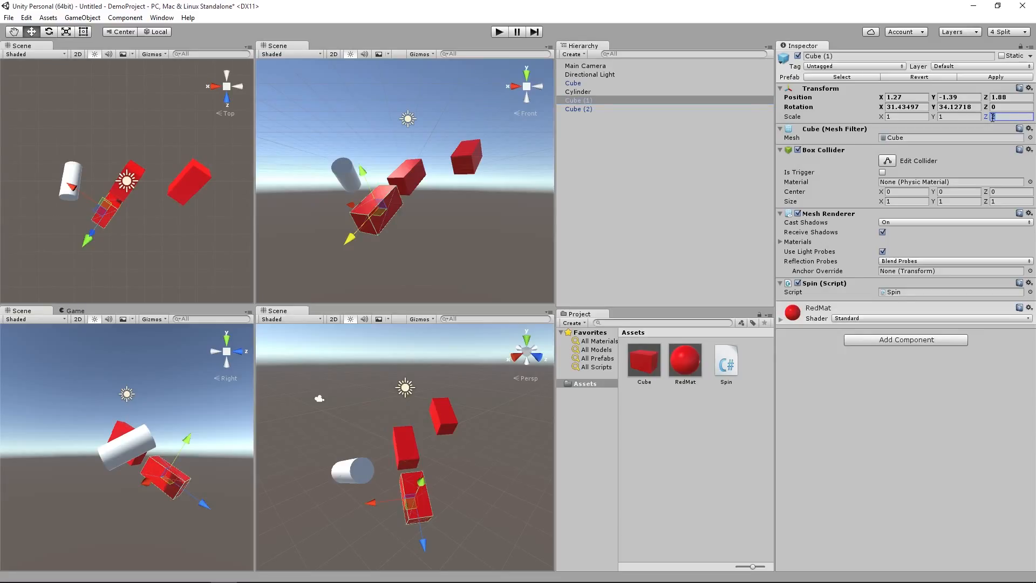
{"action": "type", "text": "1"}
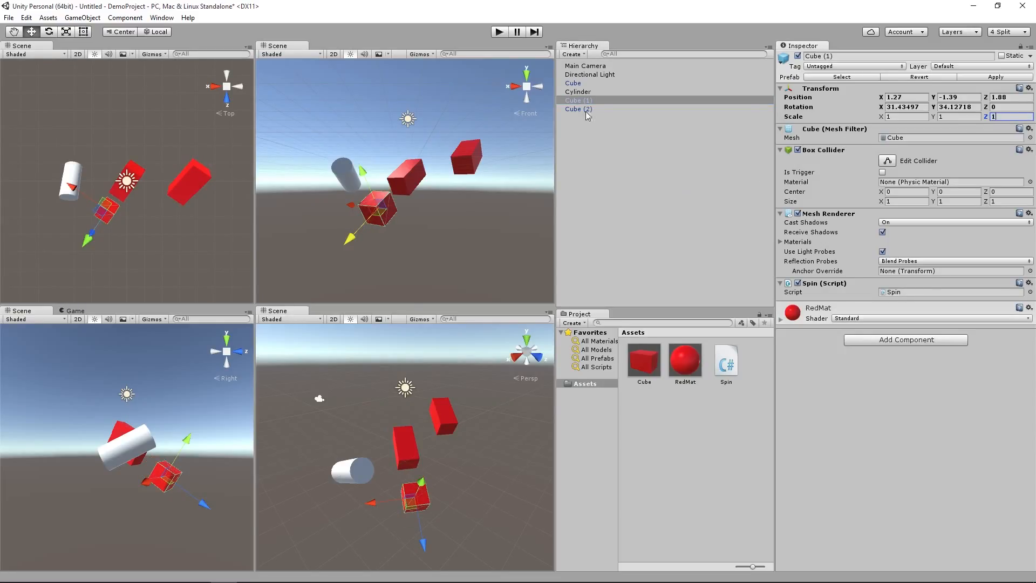
Step: Select the Cube prefab asset, and play the scene to check all the spinning objects before stopping playback
{"action": "left_click", "coordinate": [645, 363]}
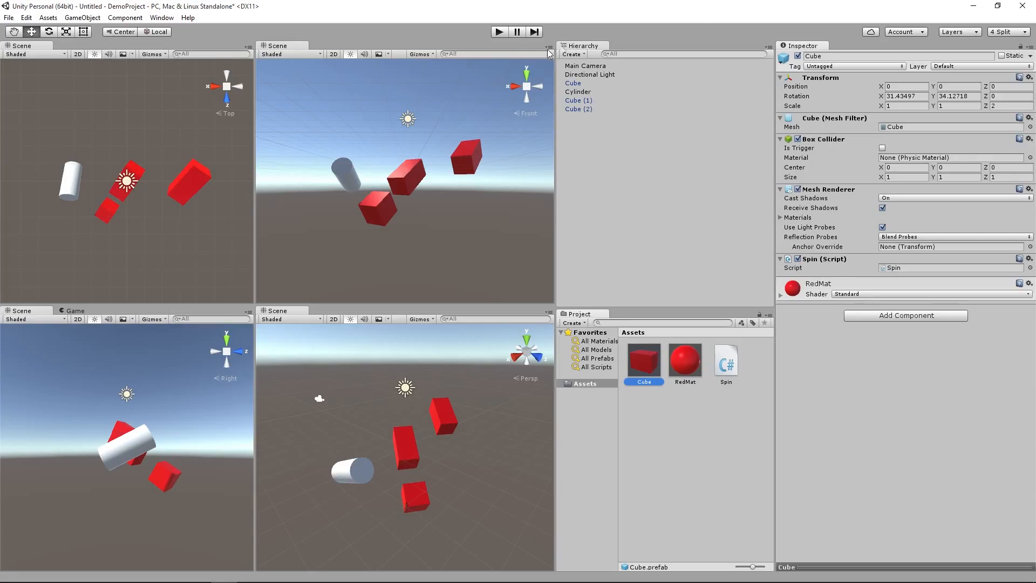
{"action": "left_click", "coordinate": [499, 32]}
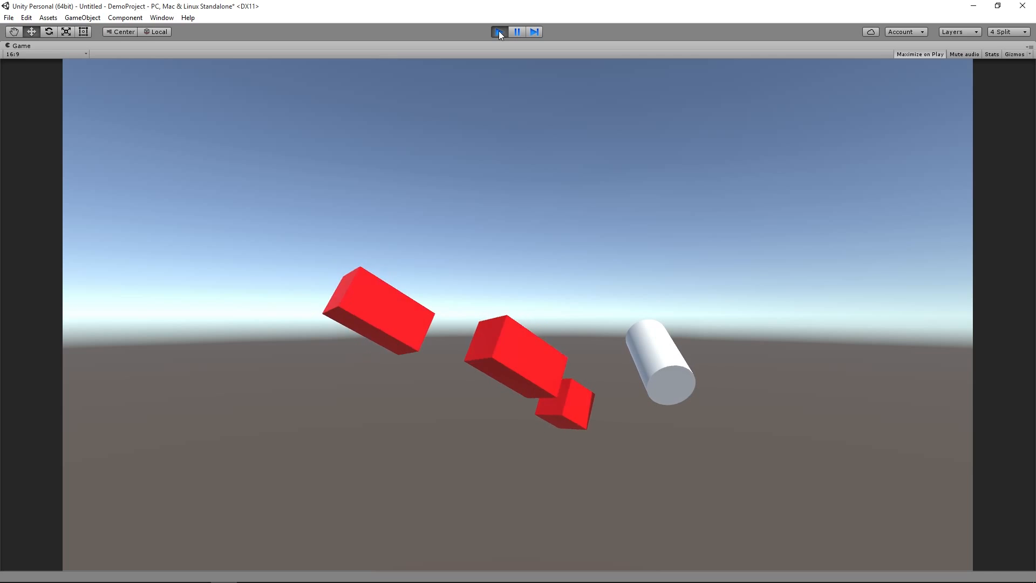
{"action": "left_click", "coordinate": [500, 32]}
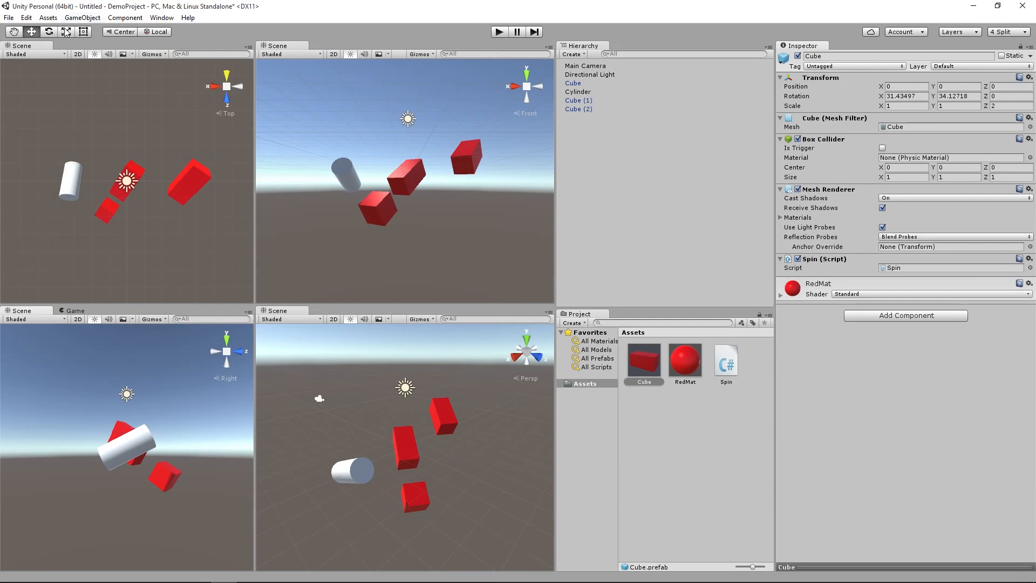
Step: Examine the game object types that can be created and the available component categories, including Navigation, Scripts and Layout
{"action": "left_click", "coordinate": [78, 18]}
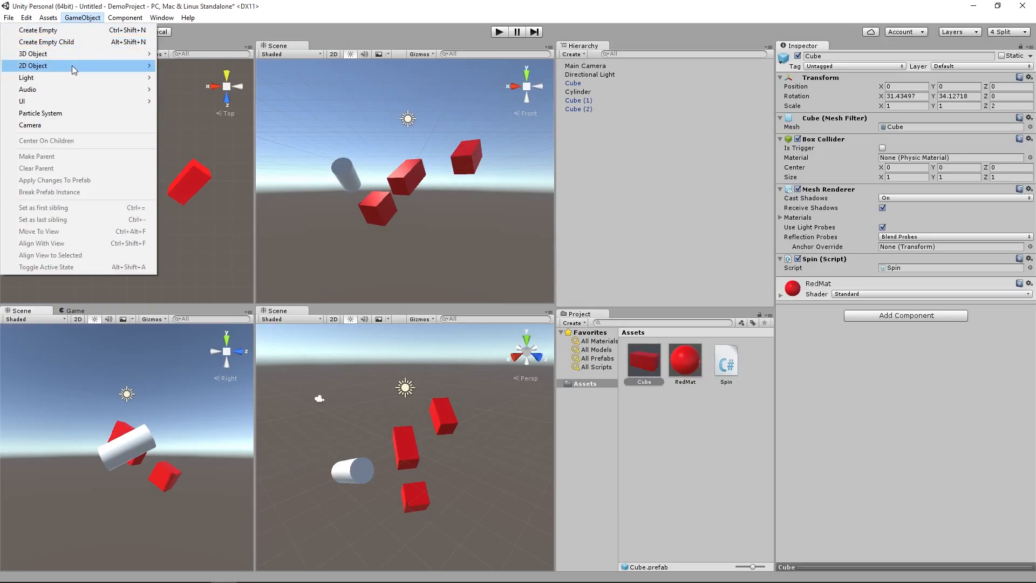
{"action": "mouse_move", "coordinate": [76, 54]}
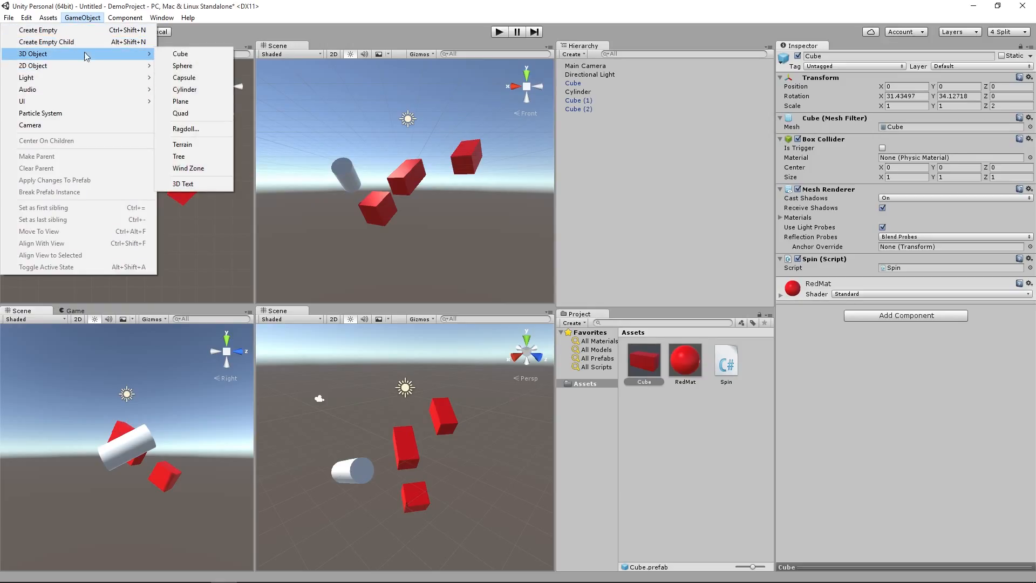
{"action": "mouse_move", "coordinate": [135, 58]}
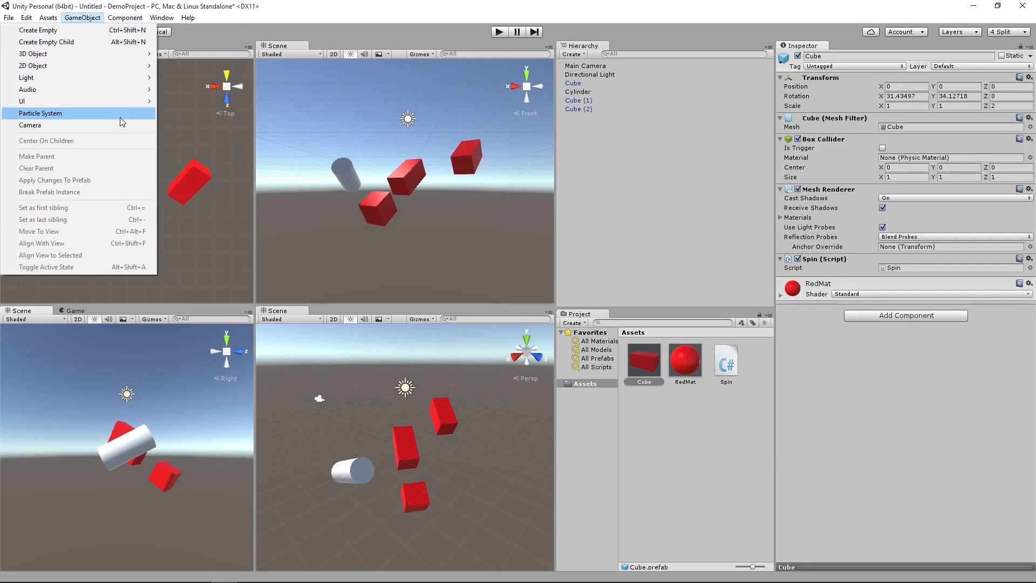
{"action": "mouse_move", "coordinate": [123, 102]}
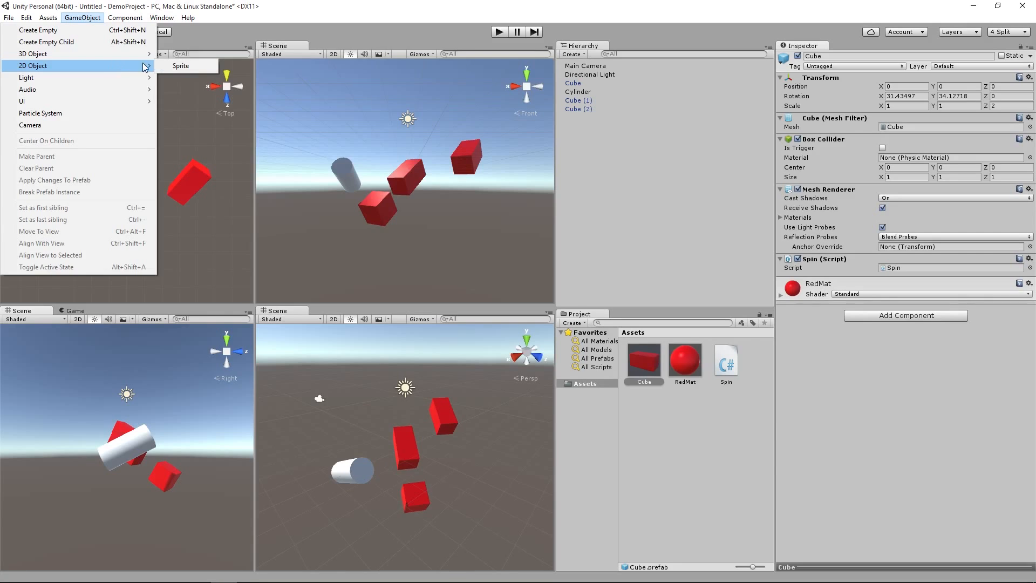
{"action": "left_click", "coordinate": [132, 18]}
{"action": "left_click", "coordinate": [131, 18]}
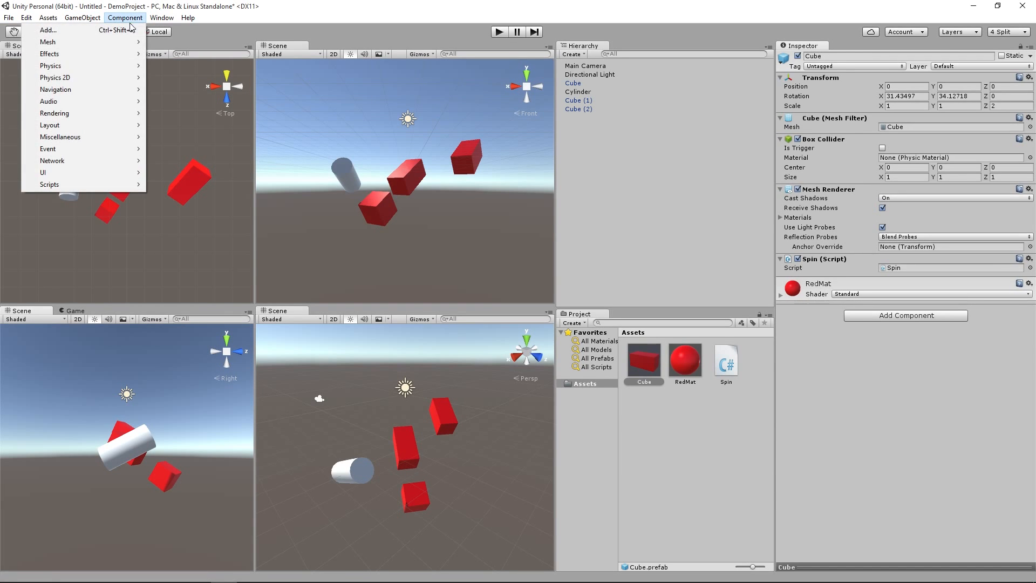
{"action": "mouse_move", "coordinate": [119, 60]}
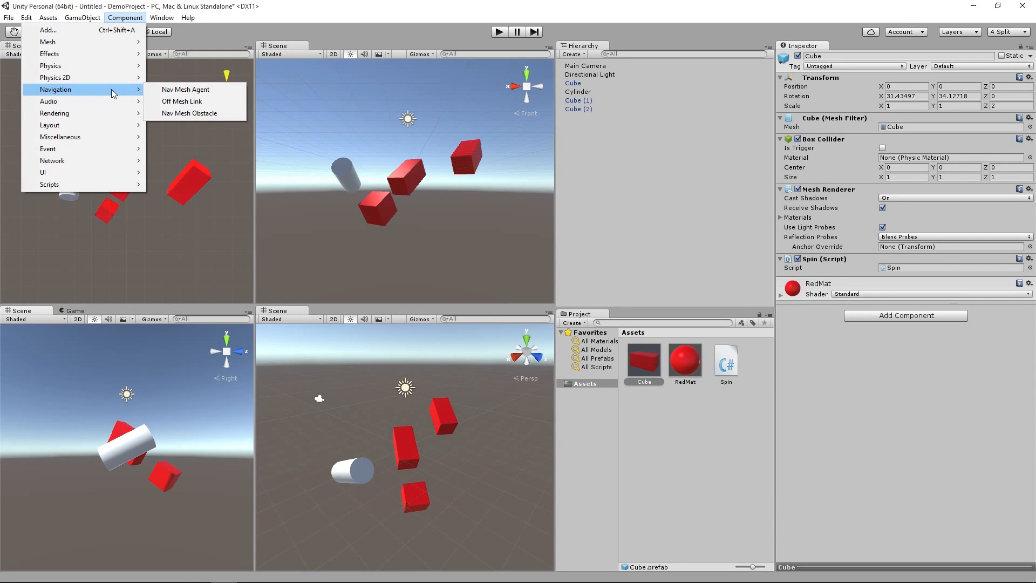
{"action": "mouse_move", "coordinate": [93, 161]}
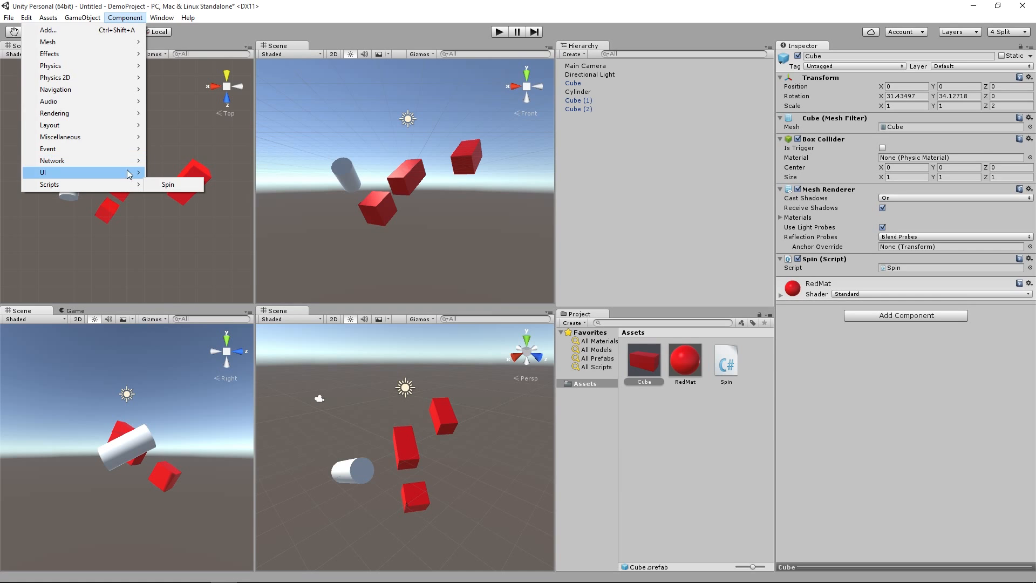
{"action": "mouse_move", "coordinate": [108, 125]}
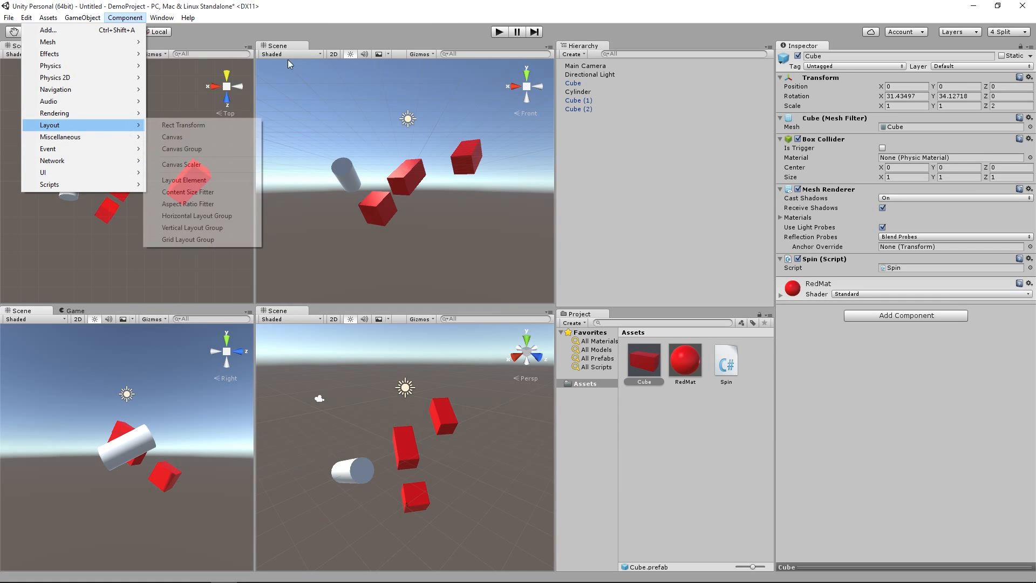
Step: Save the current scene as SpinningScene in the project's Assets folder and select the saved scene asset
{"action": "left_click", "coordinate": [428, 21]}
{"action": "left_click", "coordinate": [9, 18]}
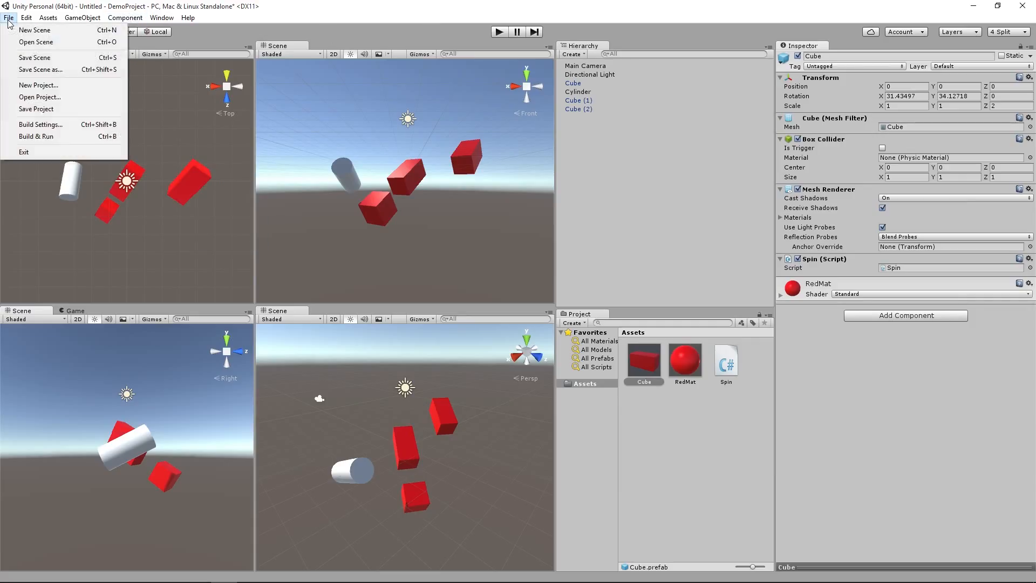
{"action": "left_click", "coordinate": [19, 58]}
{"action": "left_click_drag", "start_coordinate": [195, 34], "coordinate": [298, 34]}
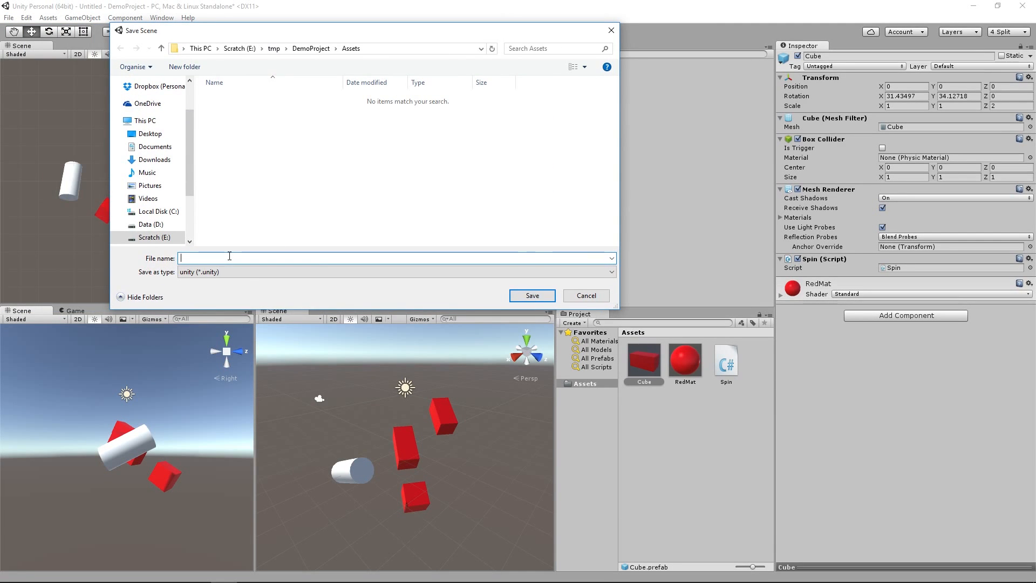
{"action": "type", "text": "Sp"}
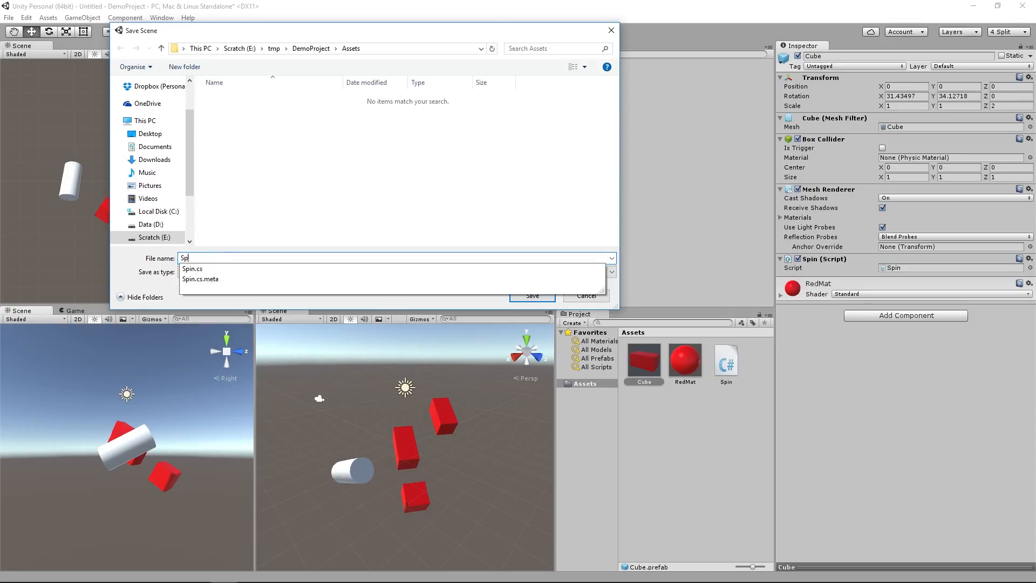
{"action": "type", "text": "inningSc"}
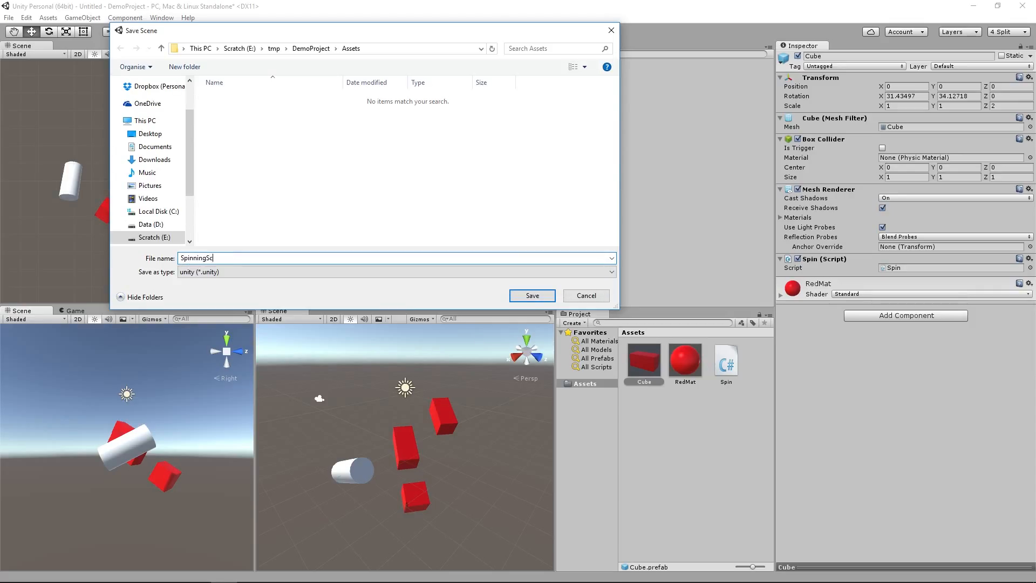
{"action": "type", "text": "ene"}
{"action": "key", "text": "Return"}
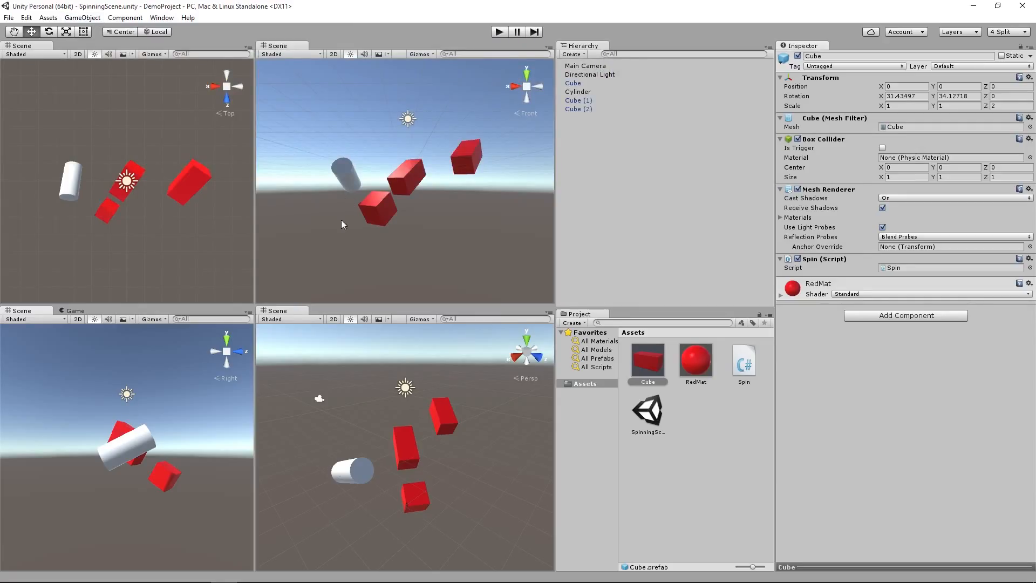
{"action": "left_click", "coordinate": [659, 418]}
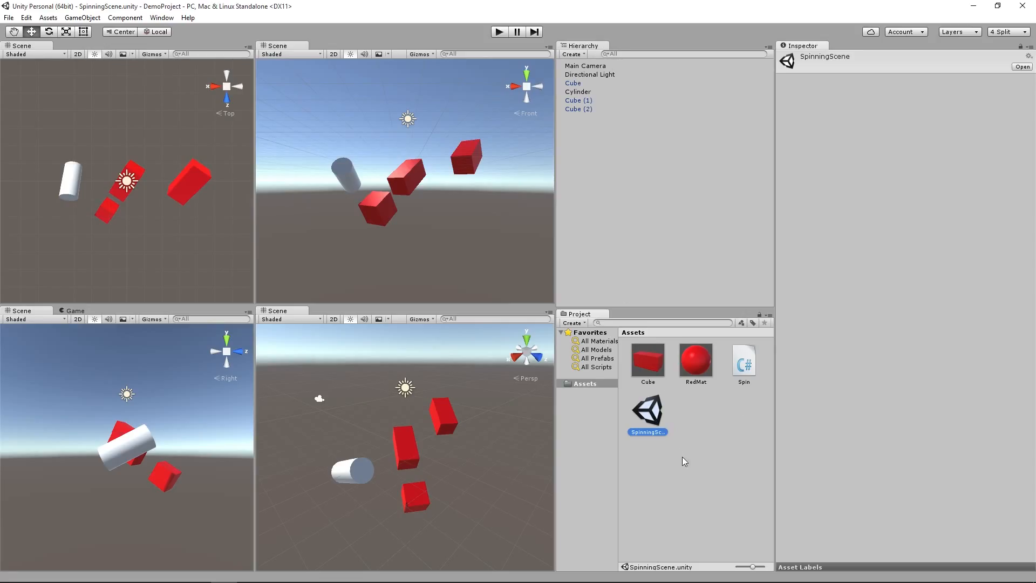
Step: Create a new scene and add a 3D plane to it
{"action": "left_click", "coordinate": [9, 17]}
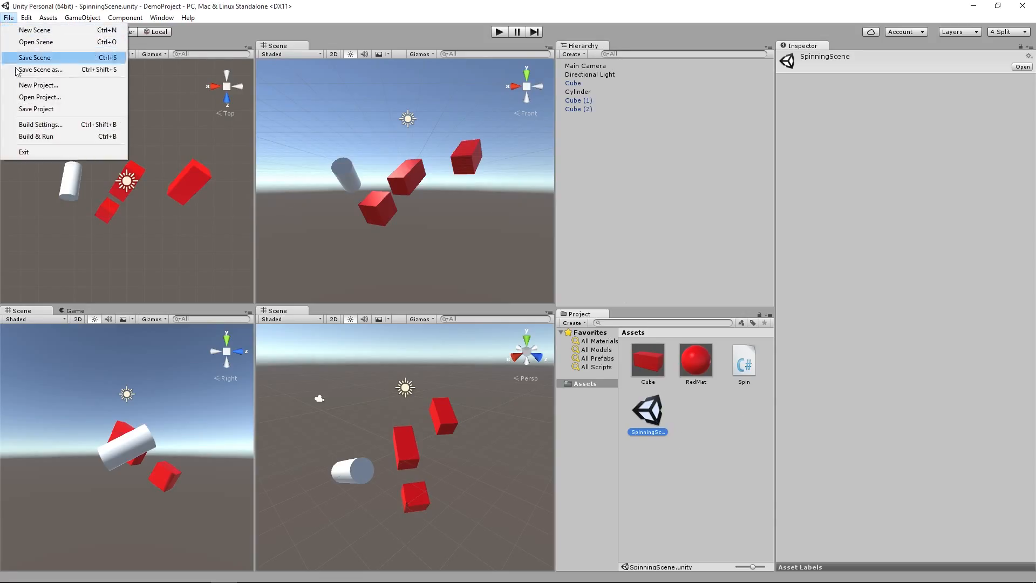
{"action": "left_click", "coordinate": [32, 30]}
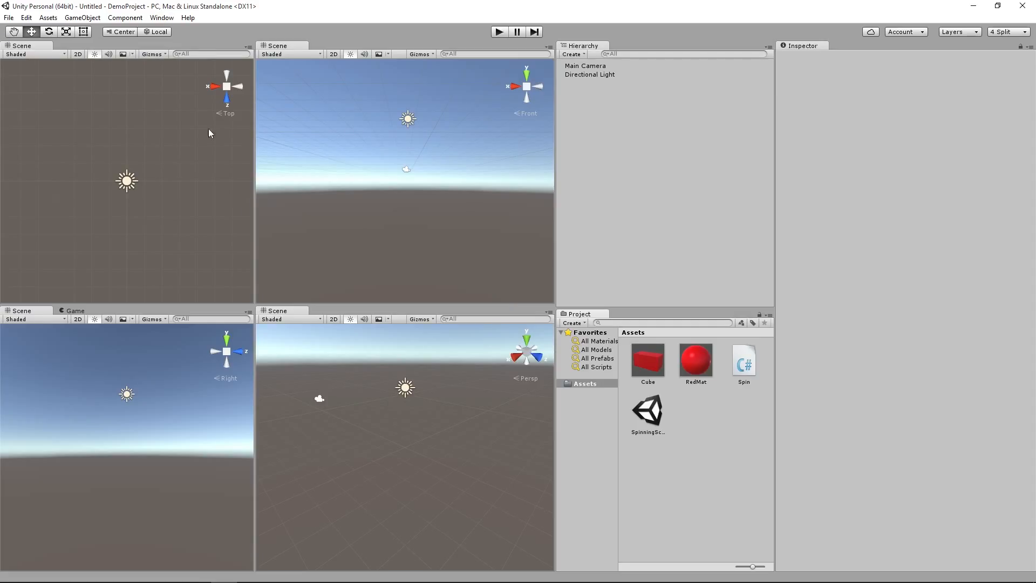
{"action": "left_click", "coordinate": [95, 19]}
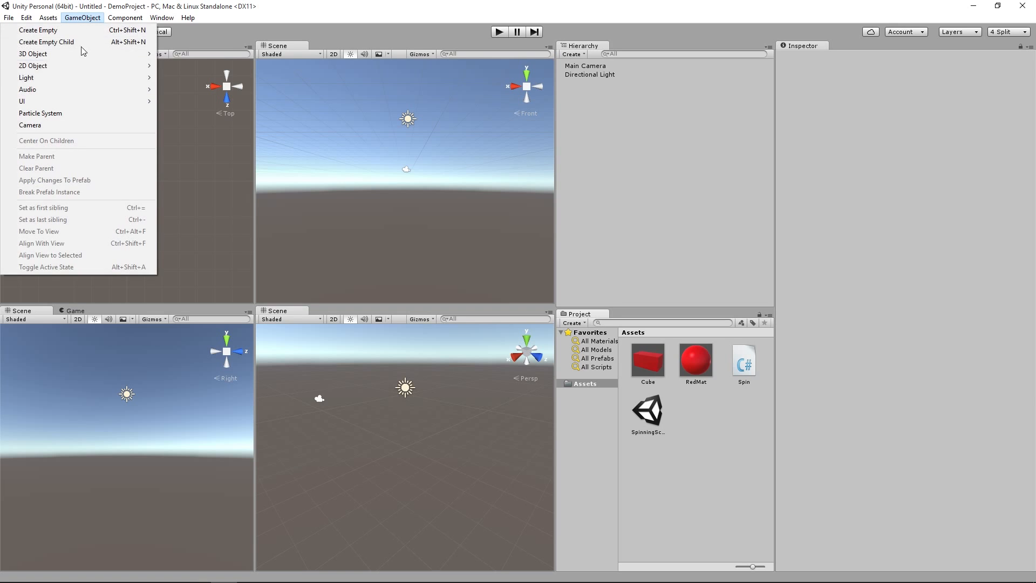
{"action": "mouse_move", "coordinate": [139, 53]}
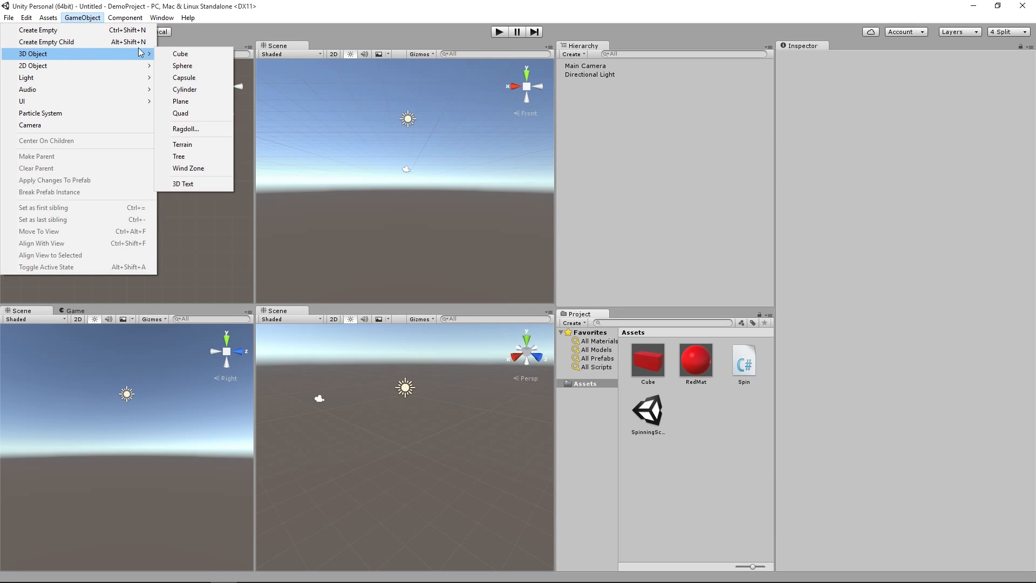
{"action": "left_click", "coordinate": [174, 102]}
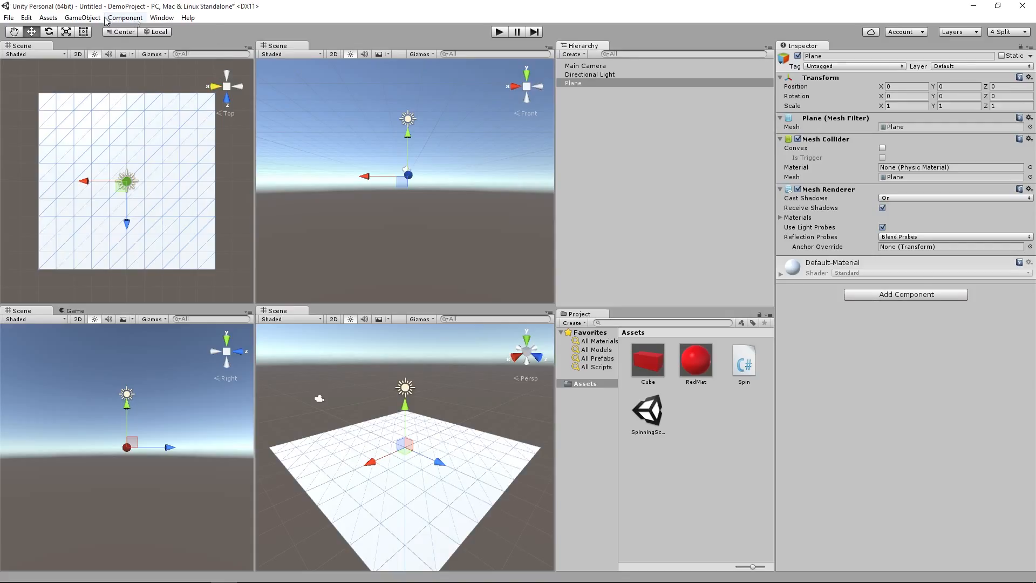
Step: Add a 3D cube and raise it to a Y position of about 0.54, just above the plane
{"action": "left_click", "coordinate": [82, 17]}
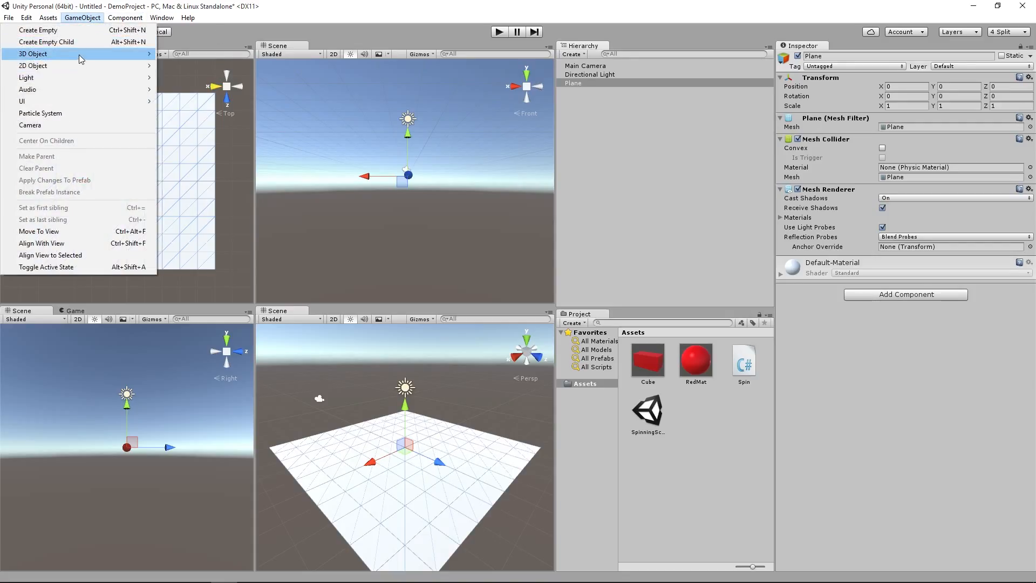
{"action": "mouse_move", "coordinate": [79, 67]}
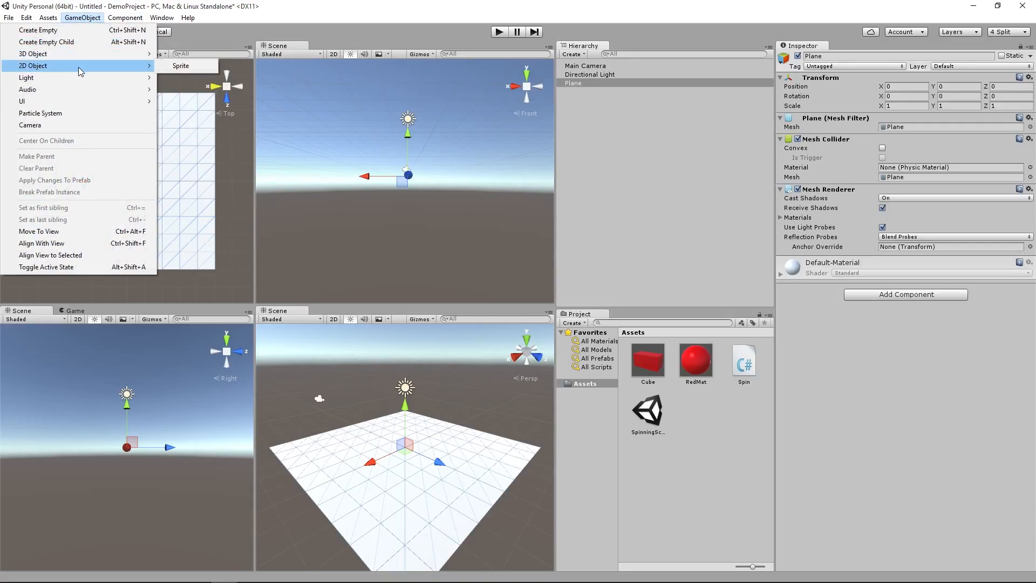
{"action": "left_click", "coordinate": [178, 54]}
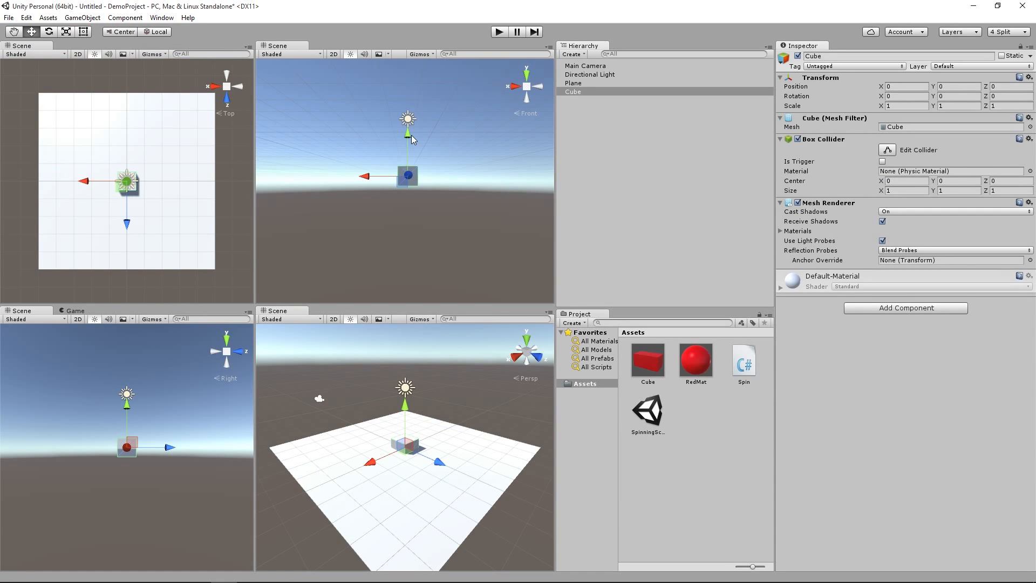
{"action": "left_click_drag", "start_coordinate": [409, 135], "coordinate": [410, 124]}
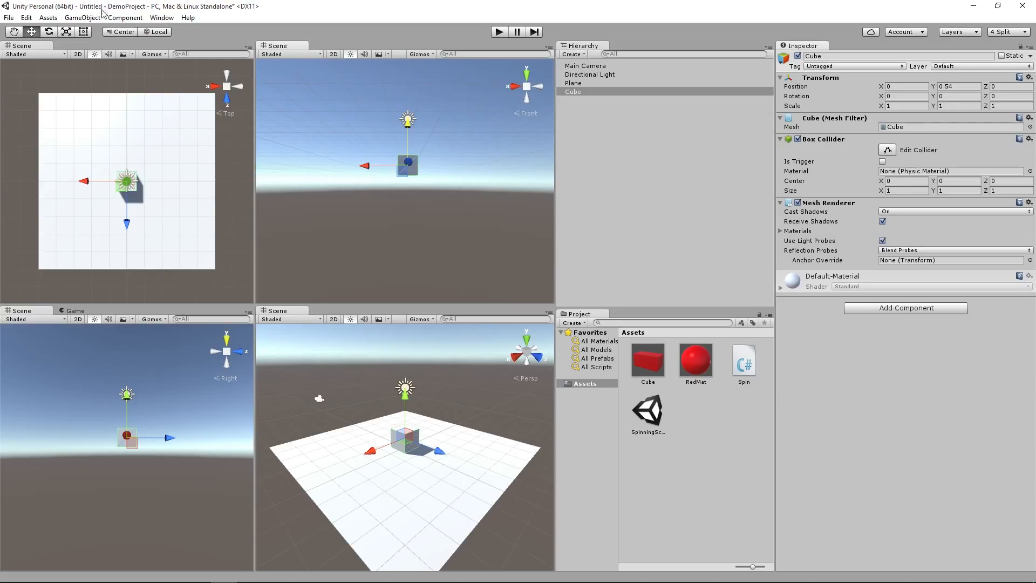
Step: Add a 3D sphere and move it above the cube, to about Y 4.28 and Z 0.42
{"action": "left_click", "coordinate": [82, 17]}
{"action": "mouse_move", "coordinate": [52, 55]}
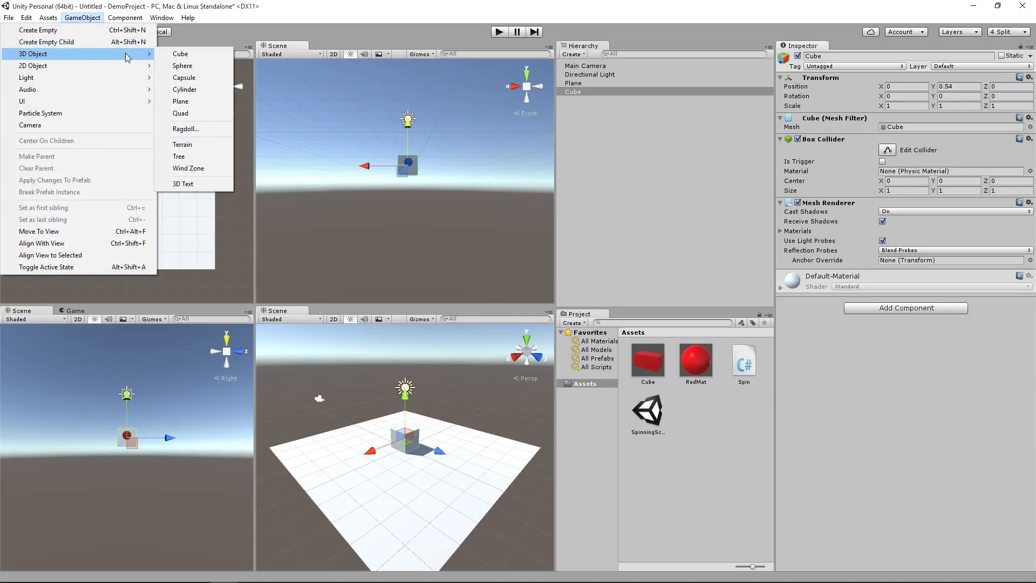
{"action": "left_click", "coordinate": [182, 65]}
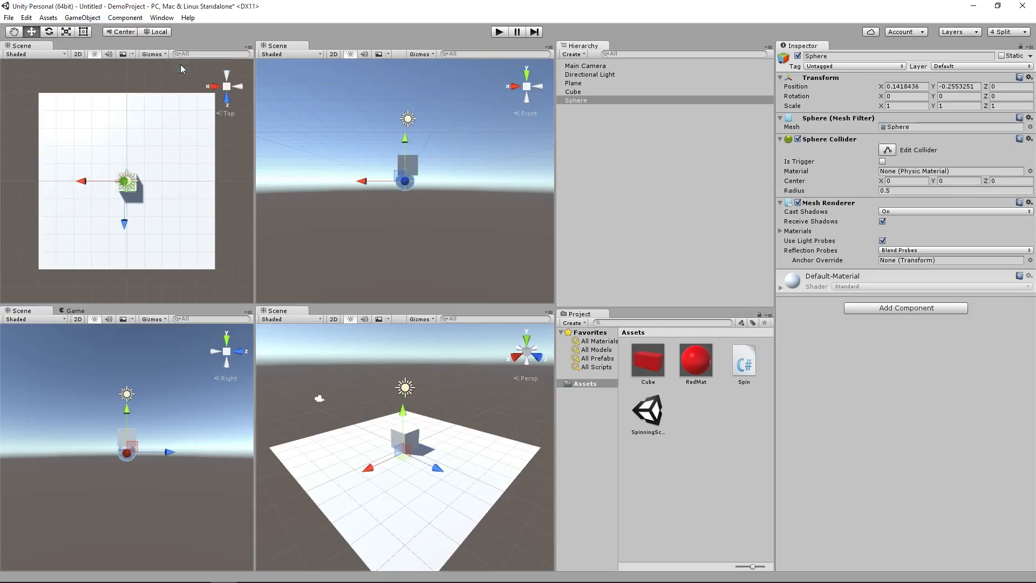
{"action": "left_click_drag", "start_coordinate": [404, 412], "coordinate": [414, 339]}
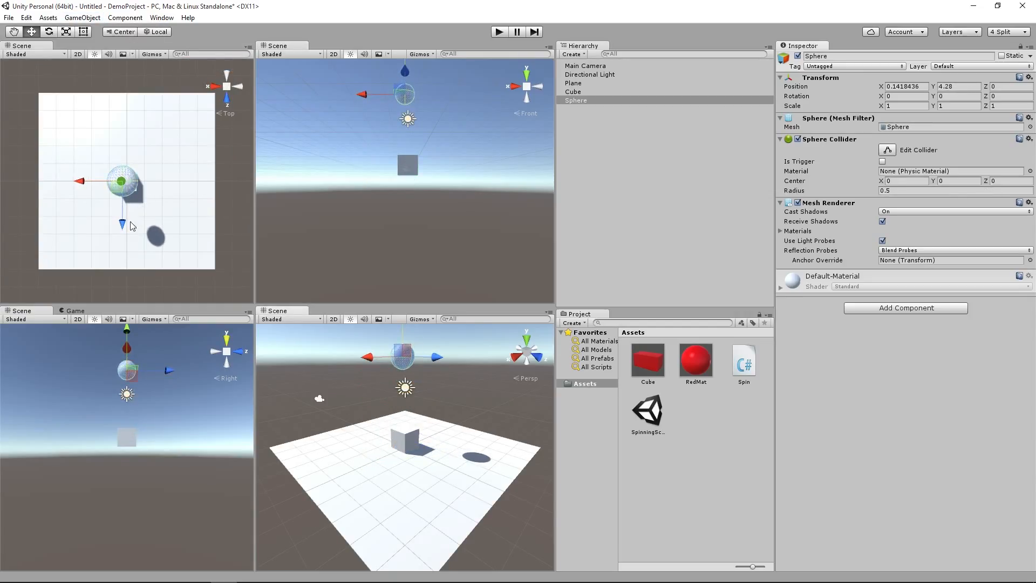
{"action": "mouse_move", "coordinate": [115, 225]}
{"action": "left_mouse_down"}
{"action": "mouse_move", "coordinate": [115, 249]}
{"action": "mouse_move", "coordinate": [115, 238]}
{"action": "left_mouse_up"}
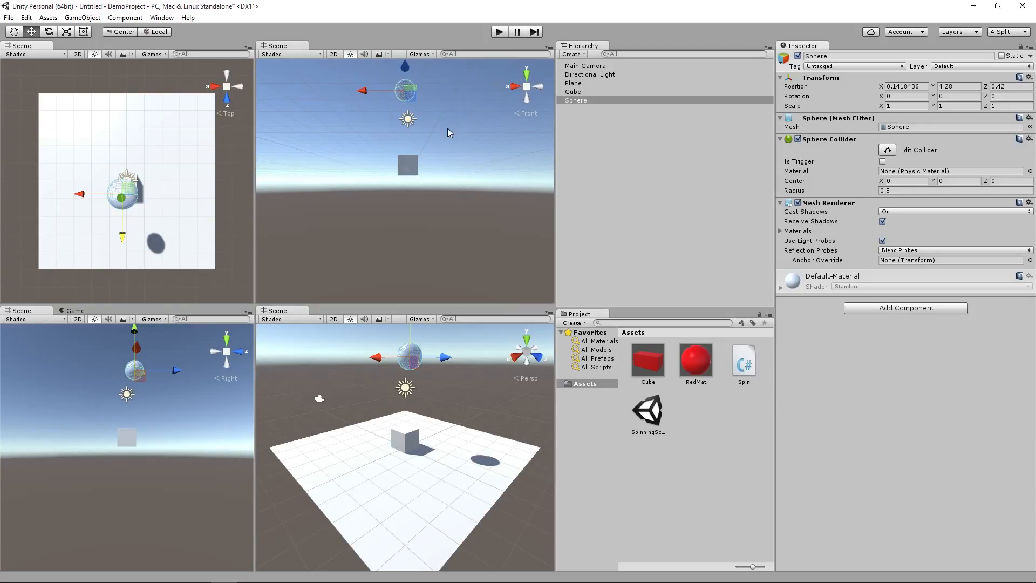
Step: Add a Rigidbody physics component to the sphere
{"action": "left_click", "coordinate": [876, 310]}
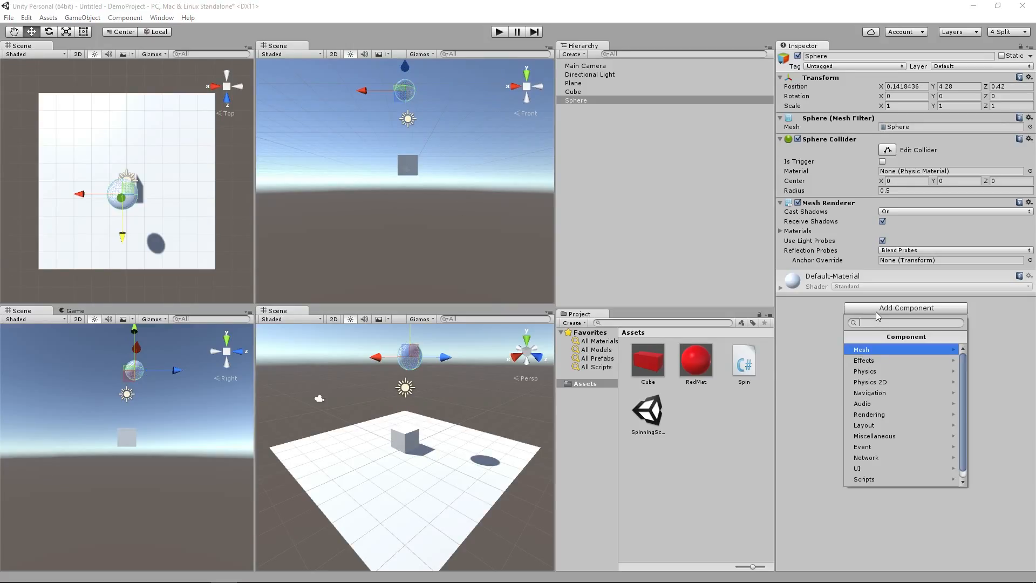
{"action": "left_click", "coordinate": [886, 371]}
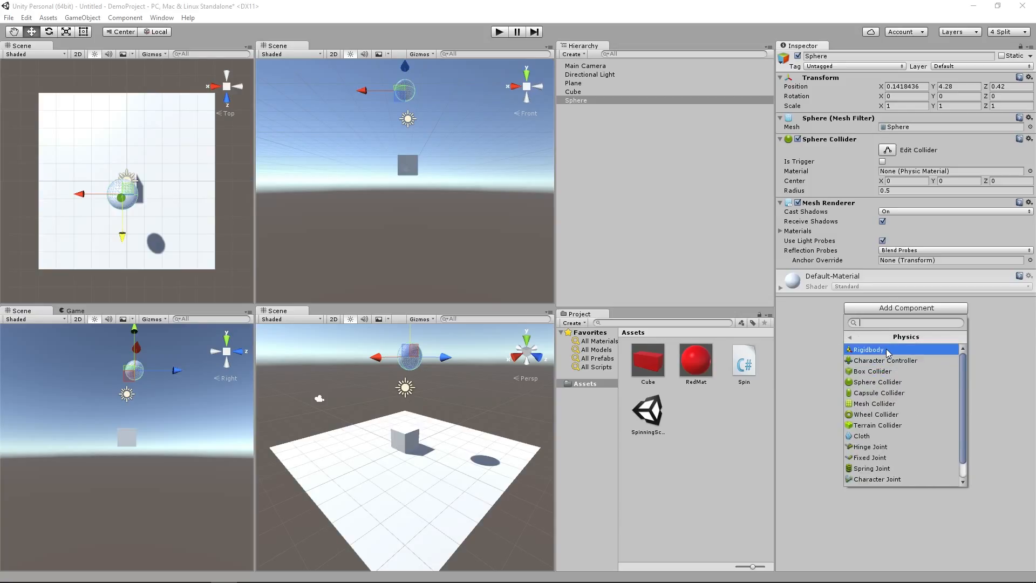
{"action": "left_click", "coordinate": [888, 351]}
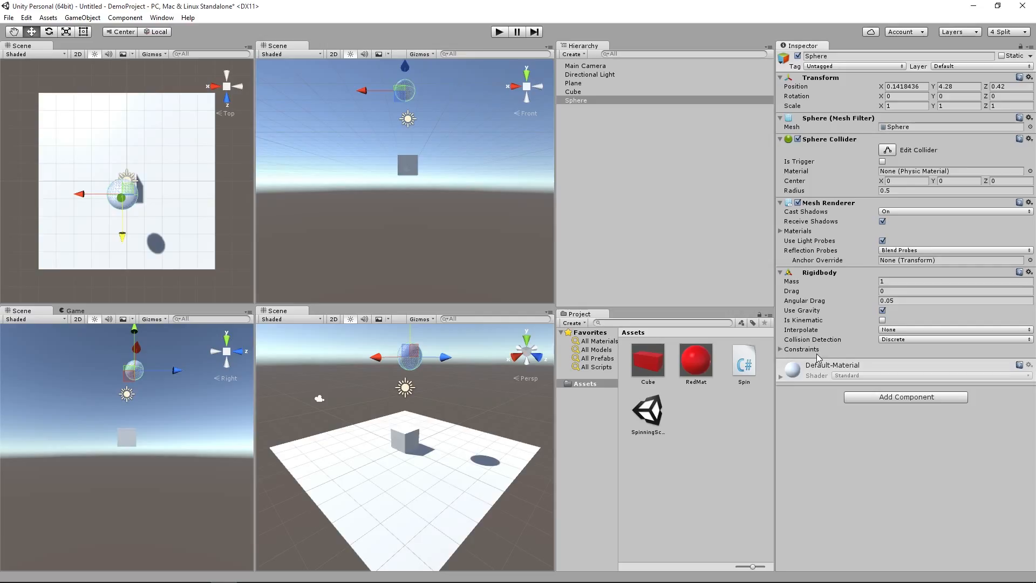
Step: Move the sphere to about Z 0.65, play-testing its fall onto the cube before and after the move
{"action": "left_click", "coordinate": [503, 33]}
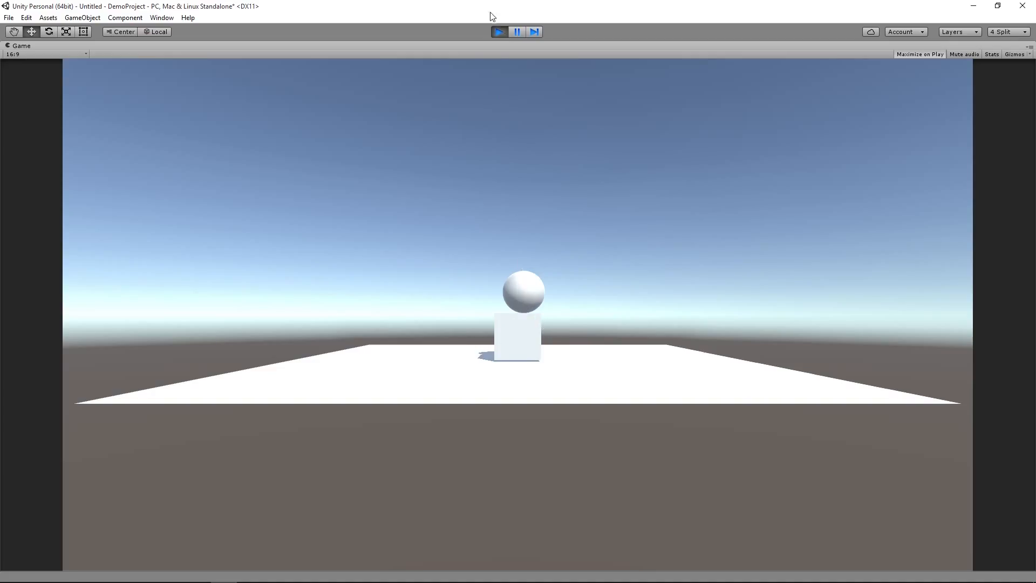
{"action": "left_click", "coordinate": [499, 31]}
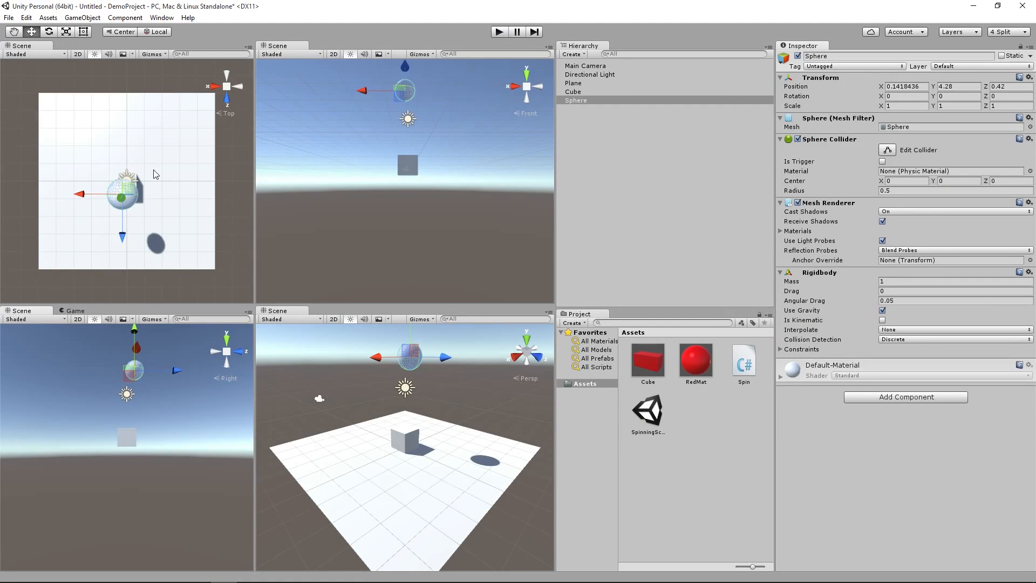
{"action": "mouse_move", "coordinate": [121, 238]}
{"action": "left_mouse_down"}
{"action": "mouse_move", "coordinate": [118, 255]}
{"action": "mouse_move", "coordinate": [124, 247]}
{"action": "left_mouse_up"}
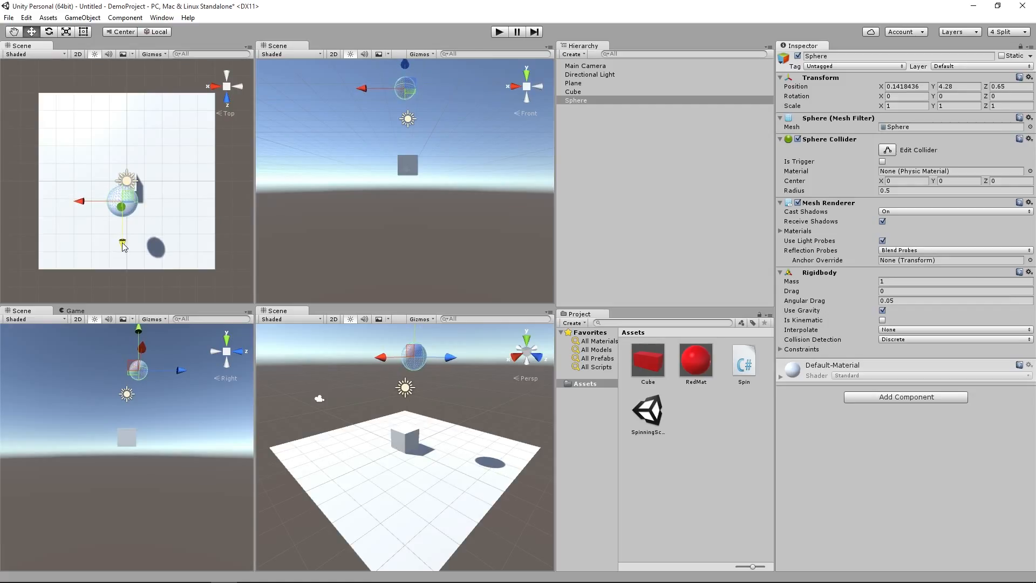
{"action": "left_click", "coordinate": [499, 33]}
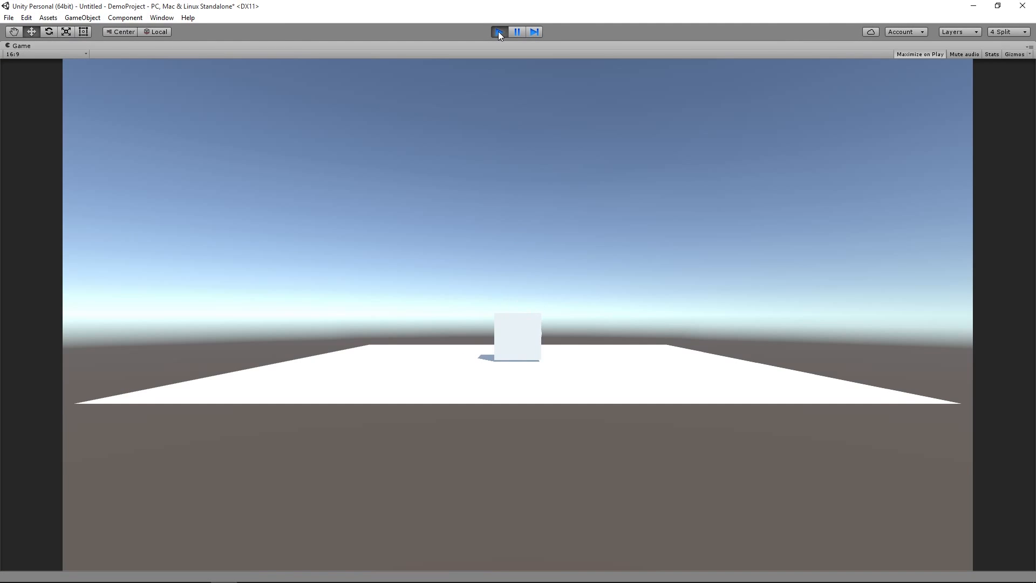
{"action": "left_click", "coordinate": [499, 32]}
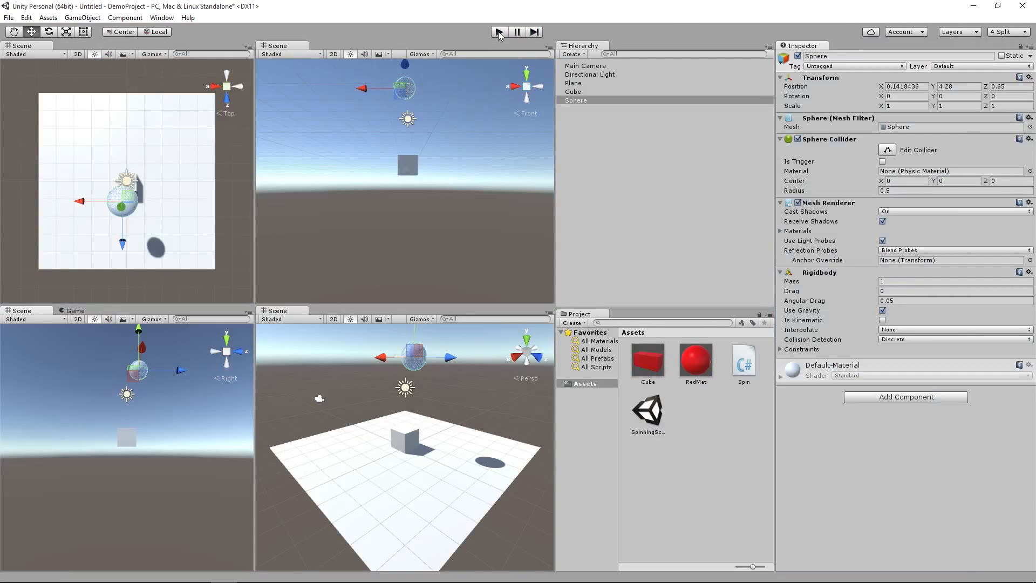
Step: Turn off Maximize on Play for the Game view and play-test the scene within the four-view layout
{"action": "left_click", "coordinate": [75, 311]}
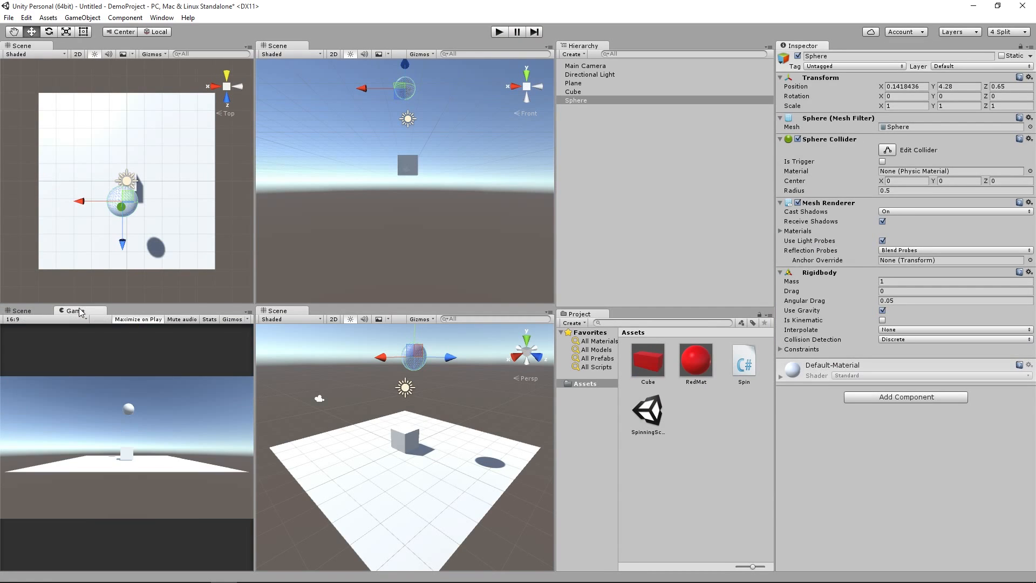
{"action": "left_click", "coordinate": [35, 311]}
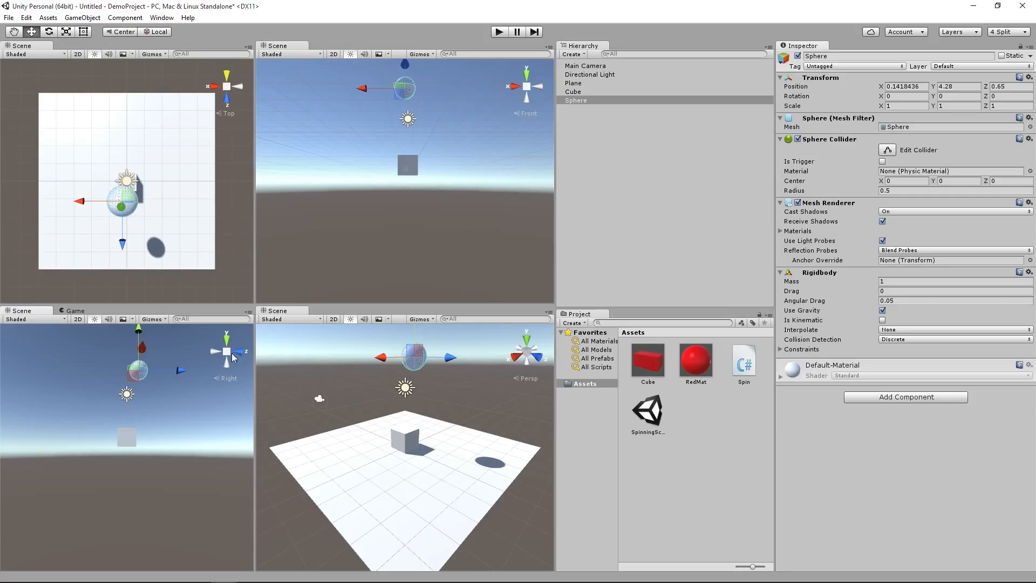
{"action": "left_click", "coordinate": [498, 32]}
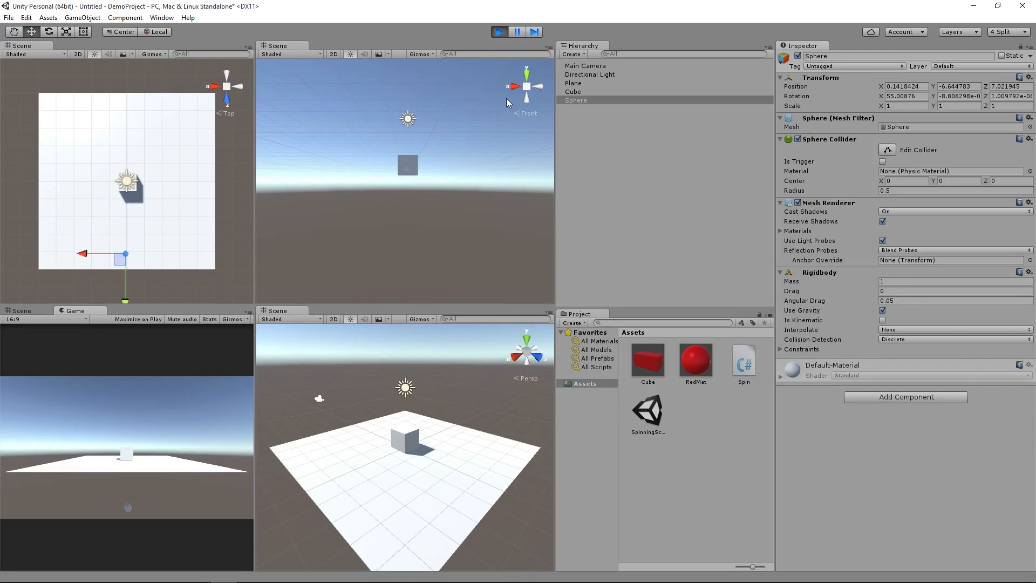
{"action": "left_click", "coordinate": [498, 33]}
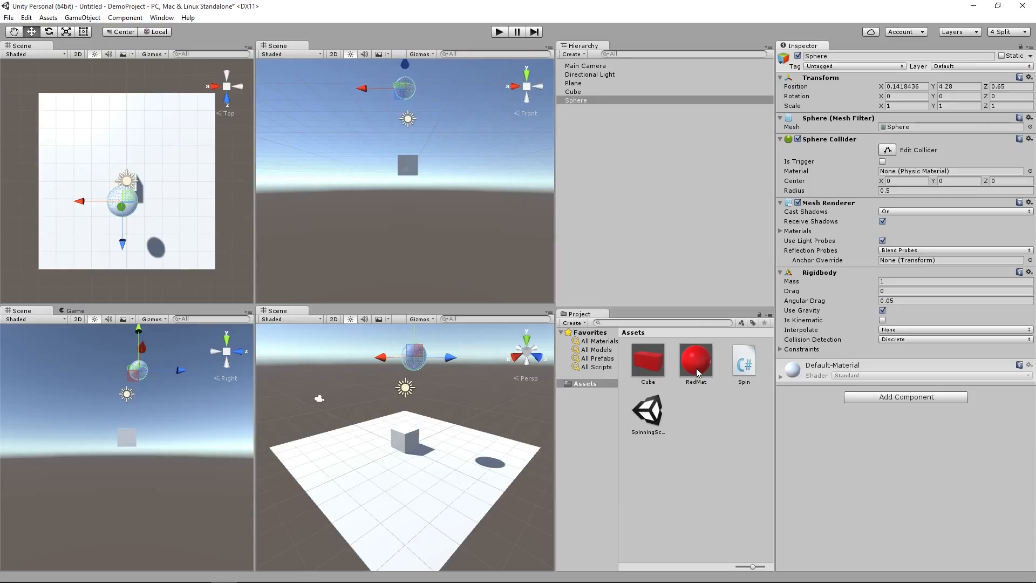
Step: Apply the RedMat material to the sphere and rename the sphere Ball
{"action": "left_click_drag", "start_coordinate": [701, 368], "coordinate": [578, 101]}
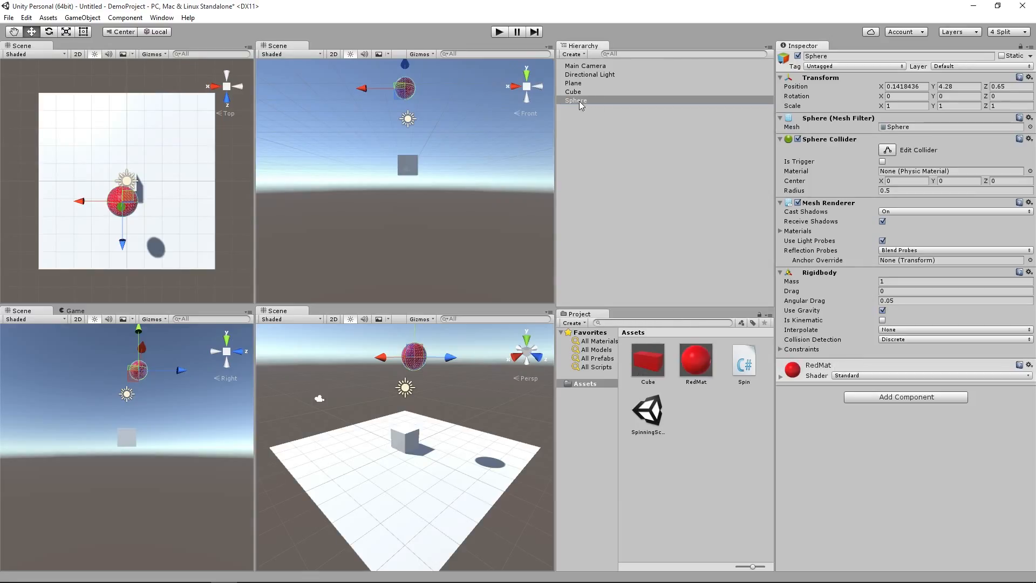
{"action": "left_click_drag", "start_coordinate": [693, 404], "coordinate": [598, 155]}
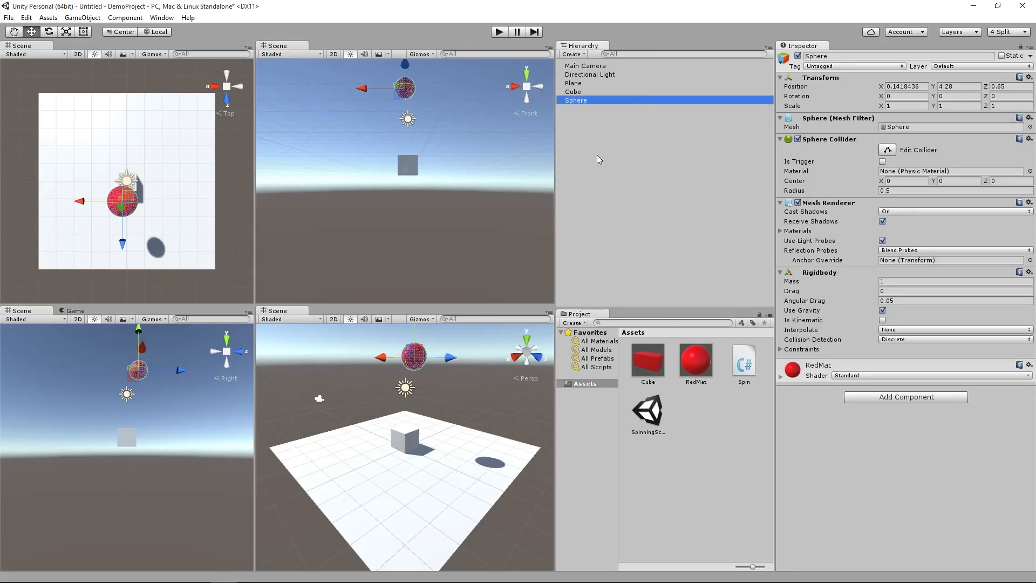
{"action": "left_click", "coordinate": [848, 55]}
{"action": "left_click", "coordinate": [840, 55]}
{"action": "left_click_drag", "start_coordinate": [838, 55], "coordinate": [804, 59]}
{"action": "type", "text": "Ball"}
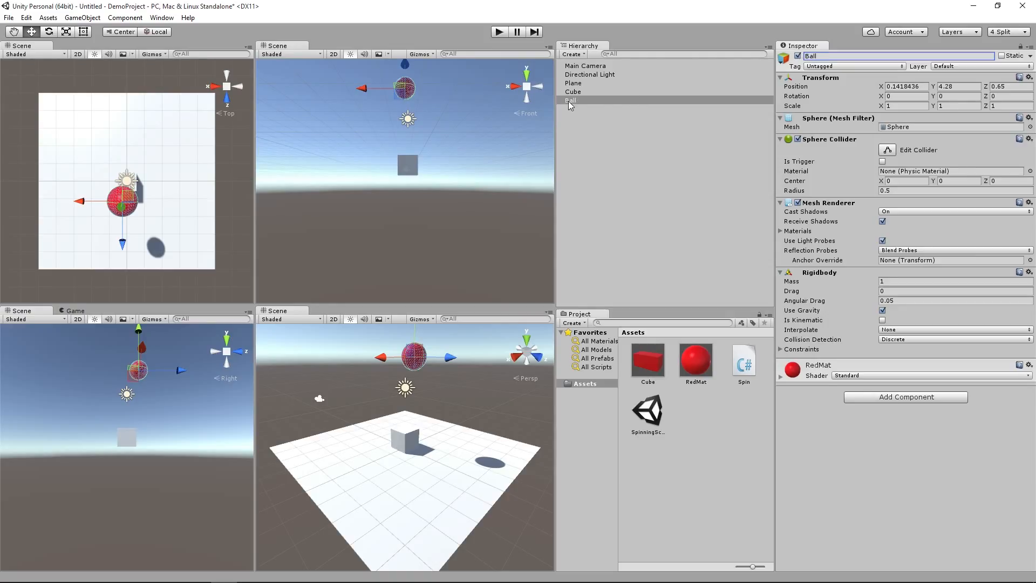
Step: Save Ball as a prefab in the project's Assets and add three instances of the prefab to the scene
{"action": "left_click_drag", "start_coordinate": [567, 102], "coordinate": [706, 416]}
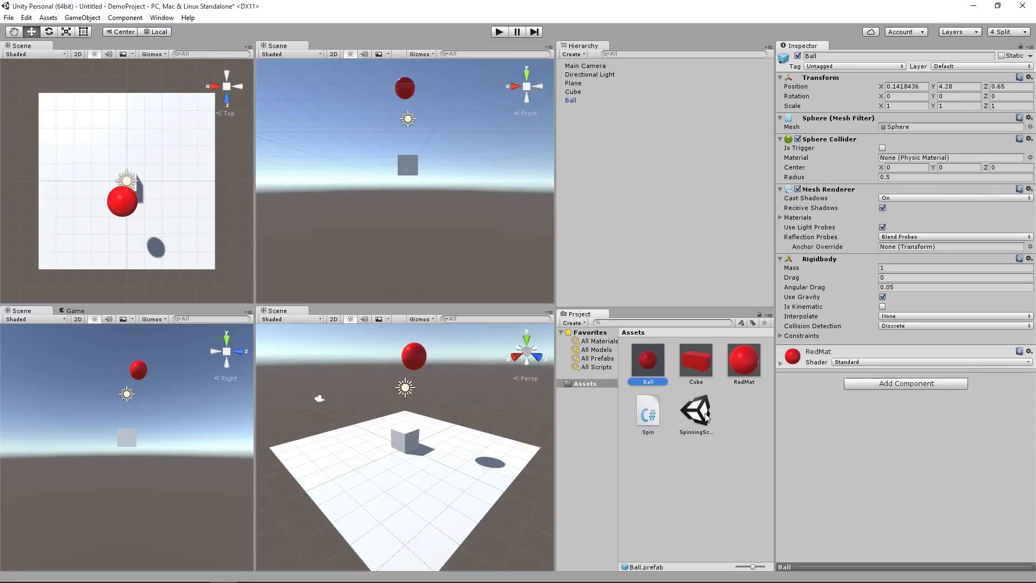
{"action": "left_click_drag", "start_coordinate": [655, 366], "coordinate": [649, 217]}
{"action": "left_click_drag", "start_coordinate": [657, 367], "coordinate": [654, 278]}
{"action": "left_click_drag", "start_coordinate": [644, 362], "coordinate": [667, 239]}
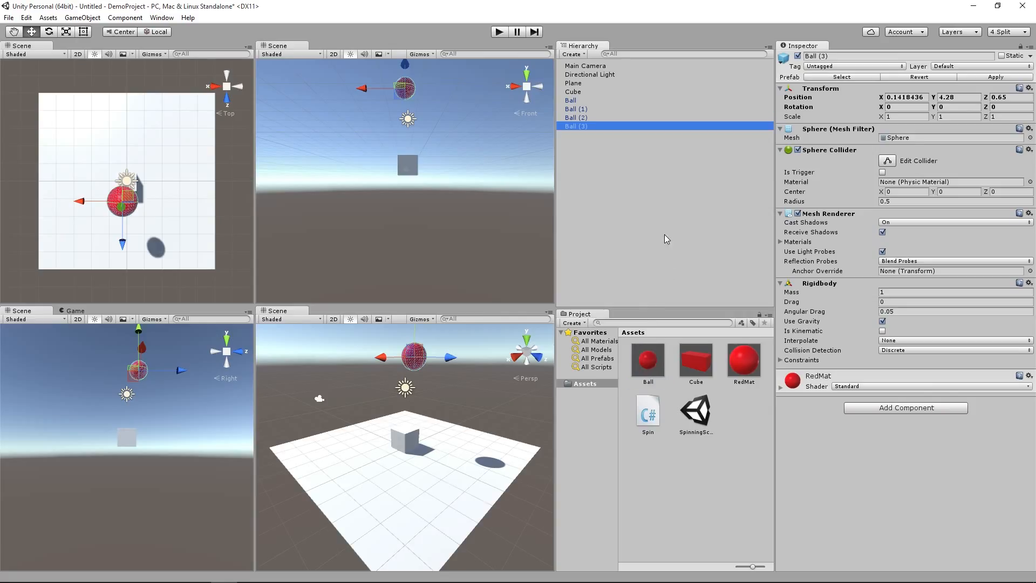
Step: Move Ball (3) to about Y 6.92 and Z -1.35, and shift Ball (1) toward negative X at about Z -1.25
{"action": "left_click_drag", "start_coordinate": [120, 234], "coordinate": [120, 175]}
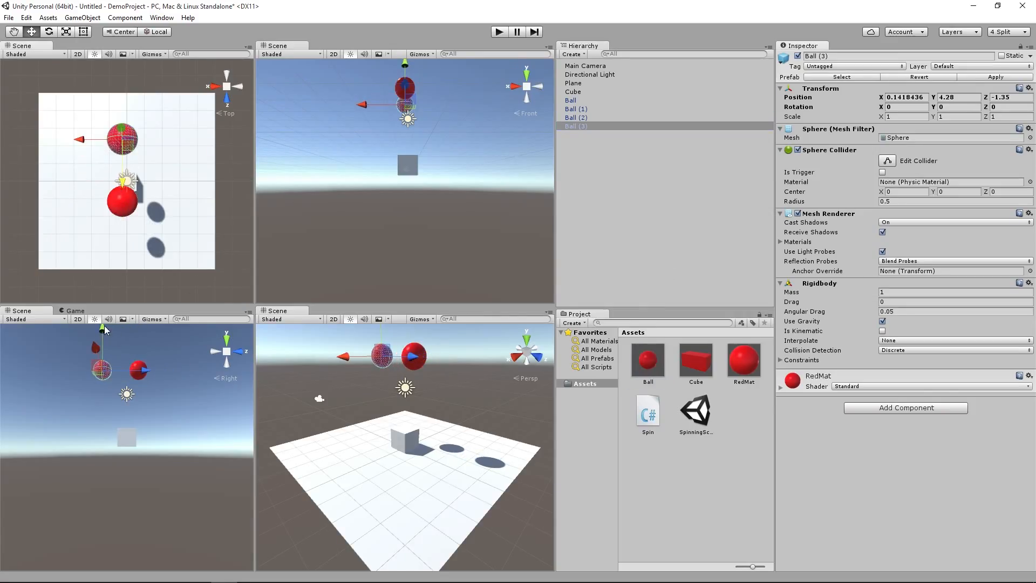
{"action": "left_click_drag", "start_coordinate": [406, 65], "coordinate": [413, 18]}
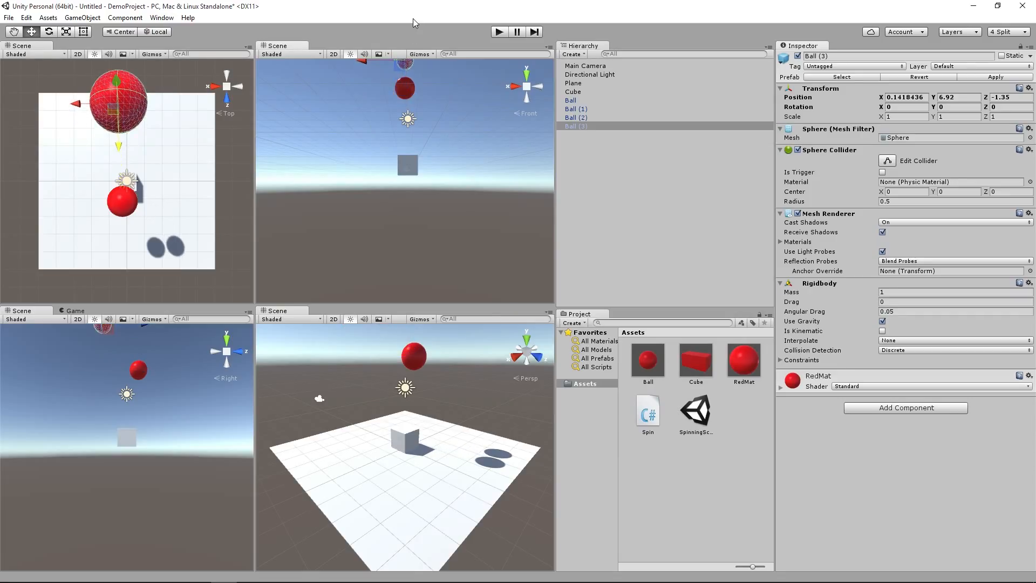
{"action": "left_click", "coordinate": [582, 110]}
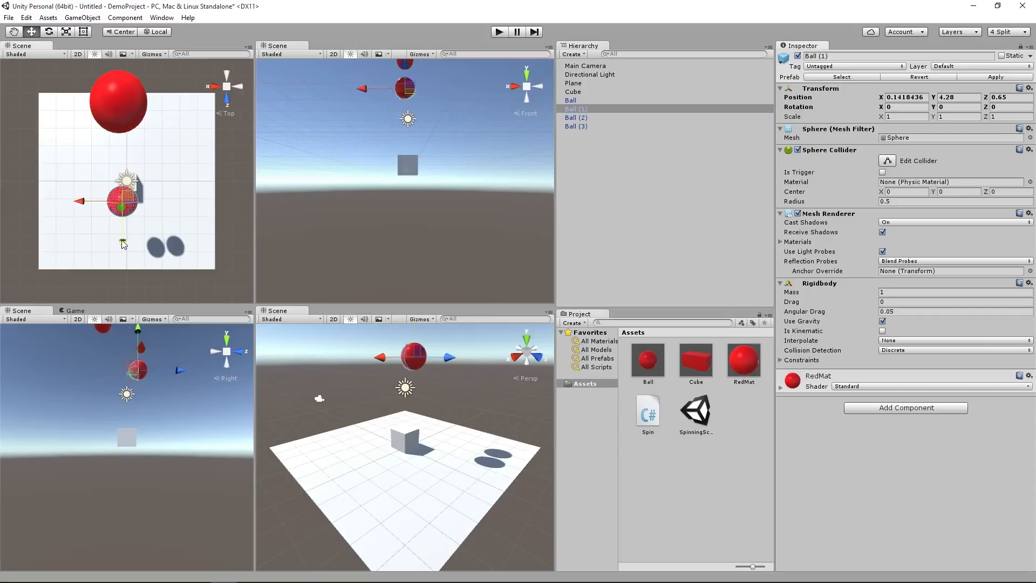
{"action": "left_click_drag", "start_coordinate": [124, 244], "coordinate": [127, 146]}
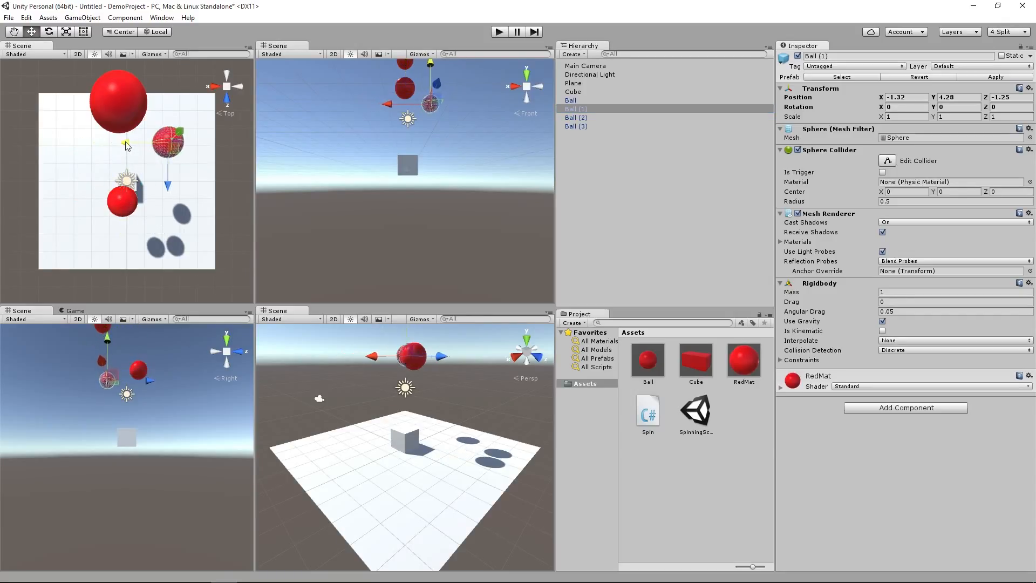
Step: Lower Ball (2) and move it away from Ball along positive Z, and play-test the four falling balls
{"action": "left_click", "coordinate": [576, 118]}
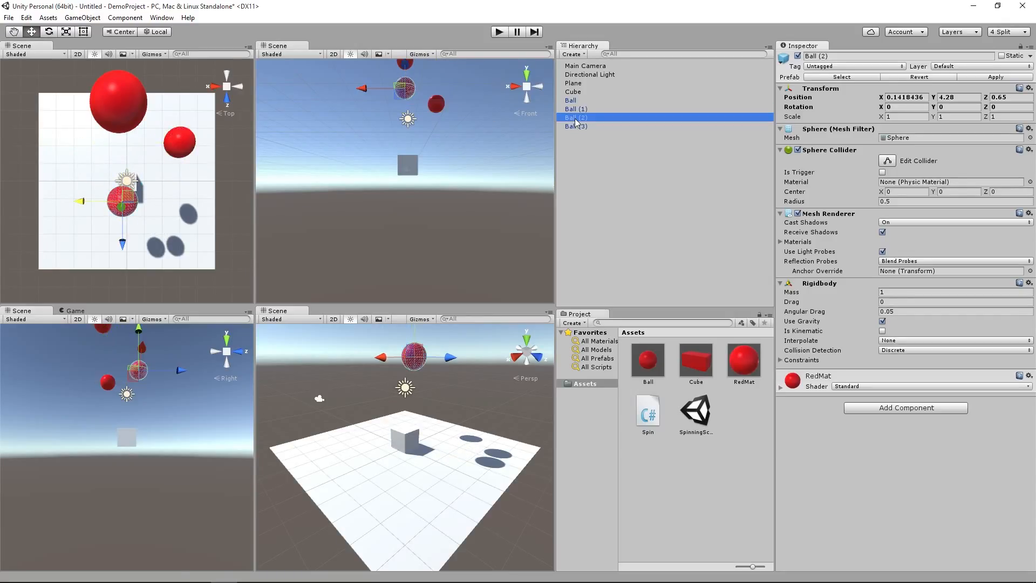
{"action": "mouse_move", "coordinate": [450, 357]}
{"action": "left_mouse_down"}
{"action": "mouse_move", "coordinate": [501, 360]}
{"action": "mouse_move", "coordinate": [460, 344]}
{"action": "mouse_move", "coordinate": [458, 360]}
{"action": "left_mouse_up"}
{"action": "left_click", "coordinate": [569, 127]}
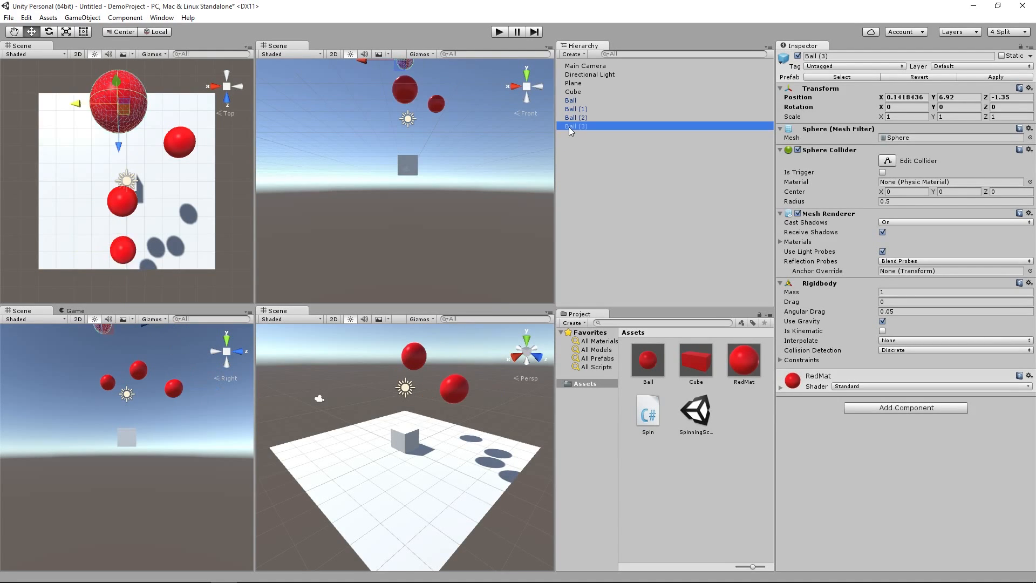
{"action": "left_click", "coordinate": [498, 32]}
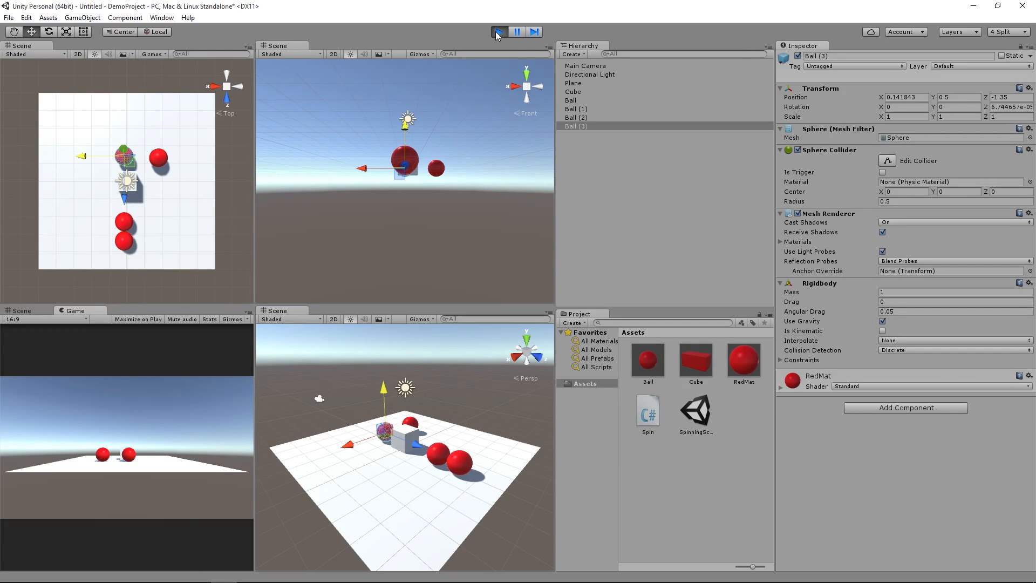
{"action": "left_click", "coordinate": [498, 33]}
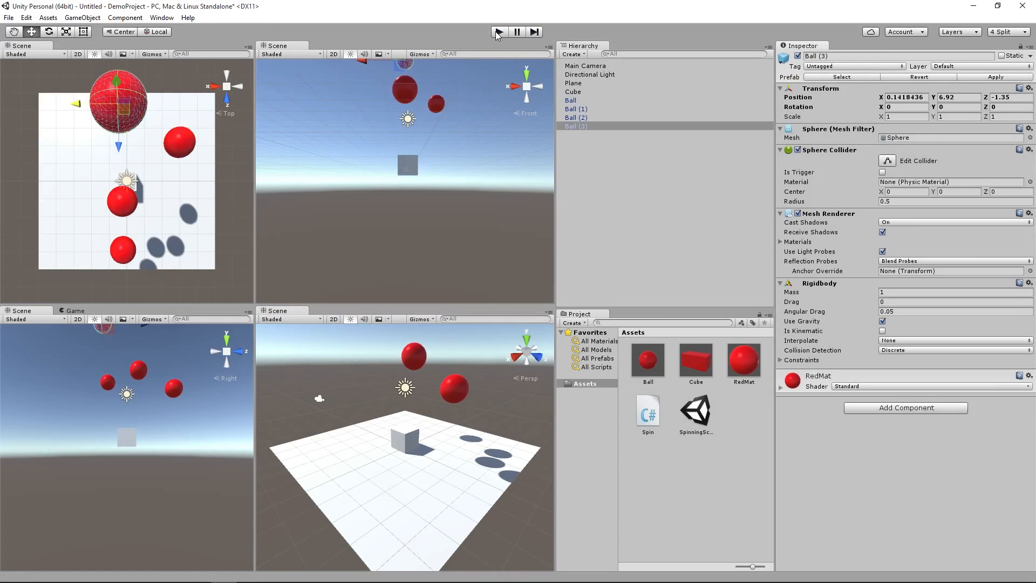
Step: Attach the Spin script to the cube and play-test the balls colliding with it
{"action": "left_click", "coordinate": [572, 92]}
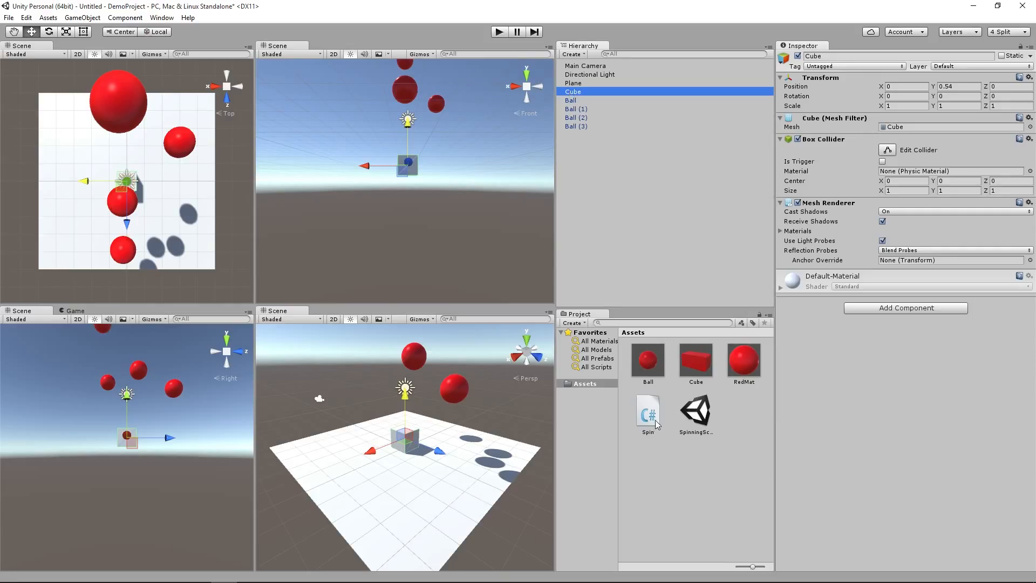
{"action": "left_click_drag", "start_coordinate": [657, 425], "coordinate": [571, 95]}
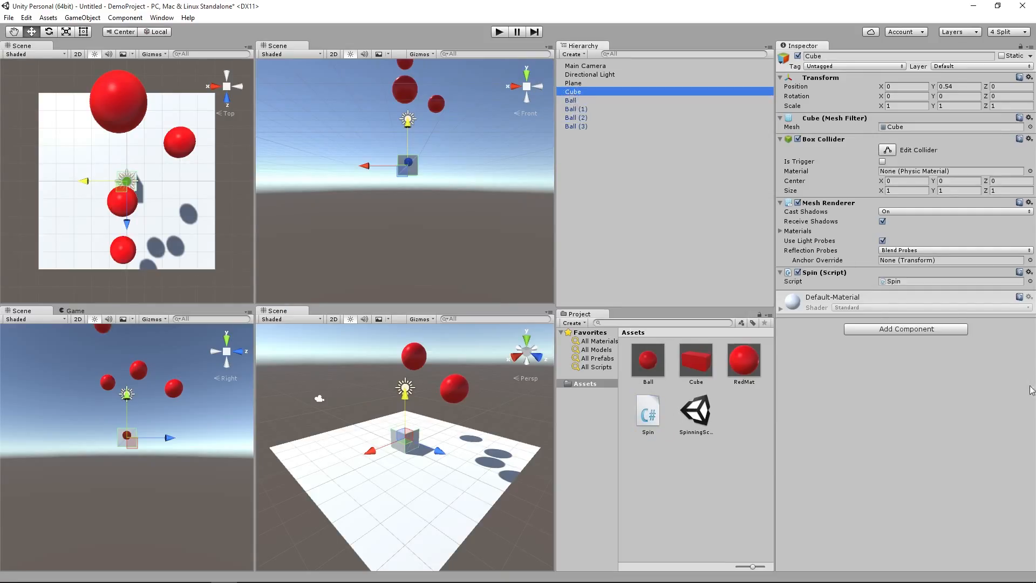
{"action": "left_click", "coordinate": [499, 33]}
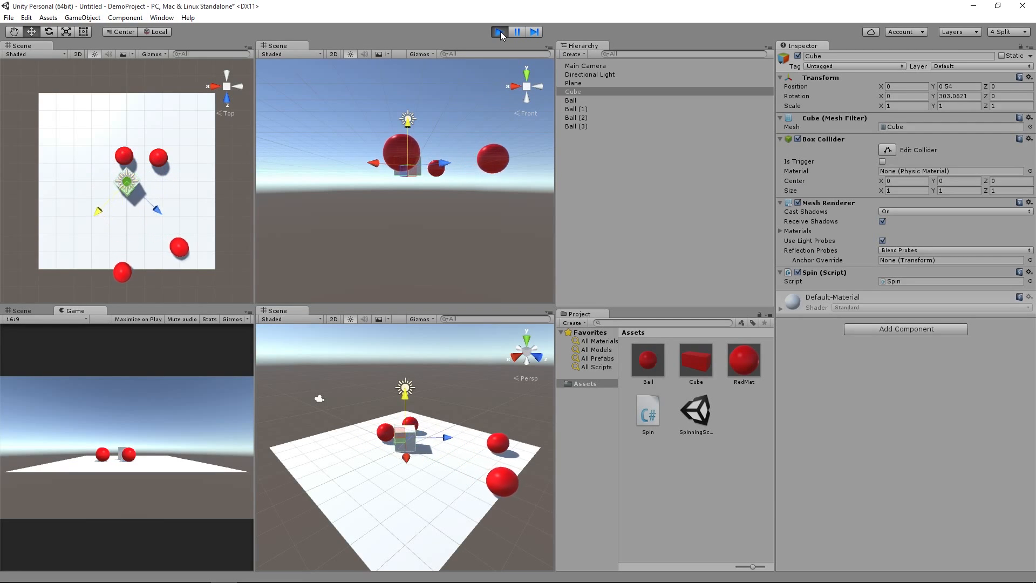
{"action": "left_click", "coordinate": [501, 31]}
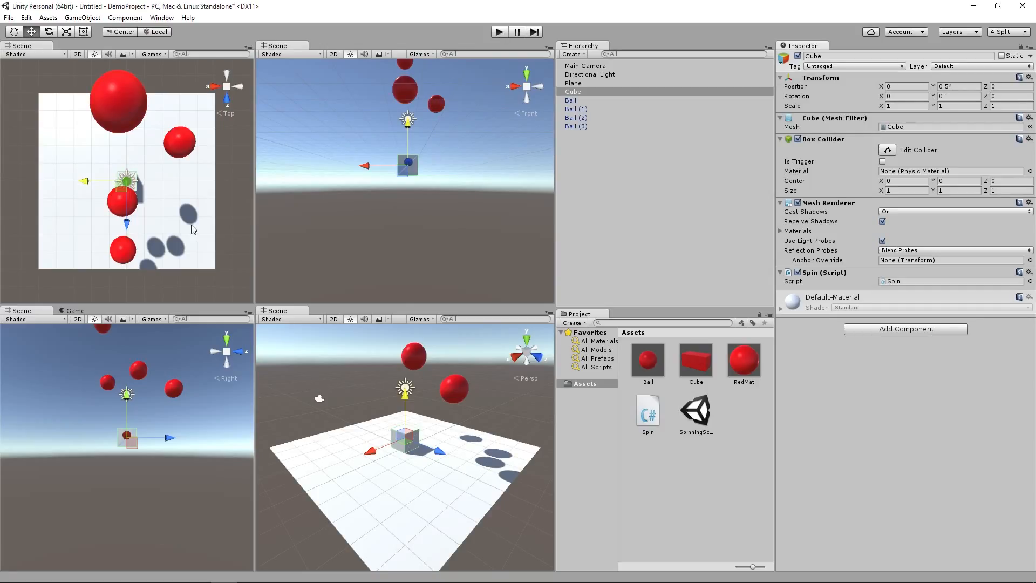
Step: Create a physic material named Bouncy in Assets and set its bounciness to 1
{"action": "left_click", "coordinate": [650, 371]}
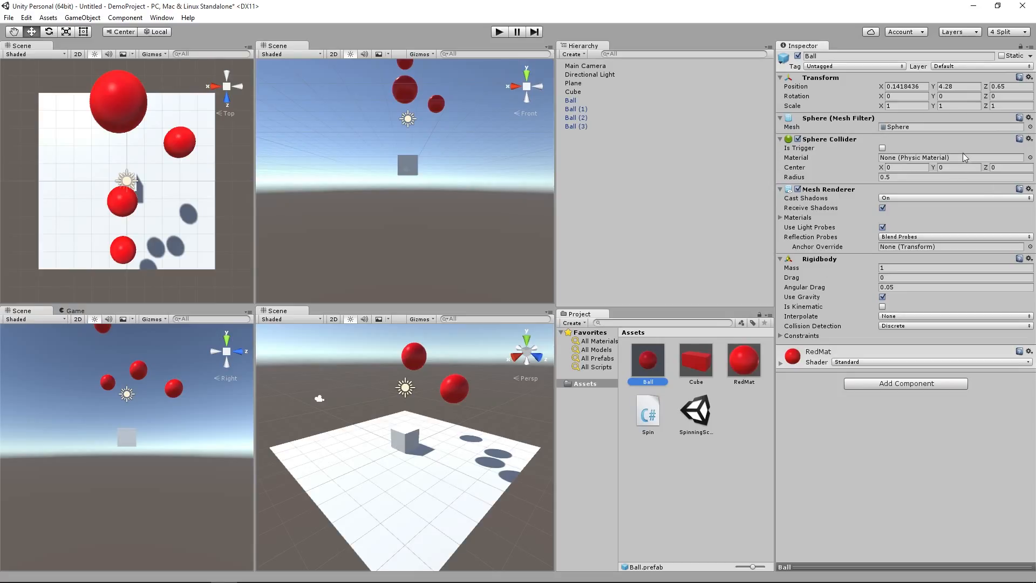
{"action": "right_click", "coordinate": [649, 462]}
{"action": "mouse_move", "coordinate": [694, 284]}
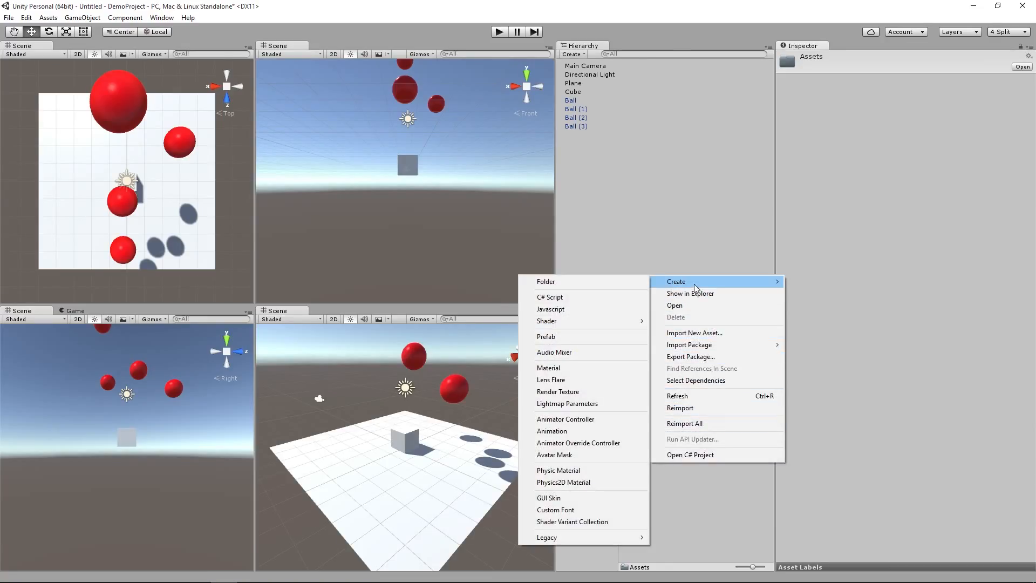
{"action": "left_click", "coordinate": [565, 472]}
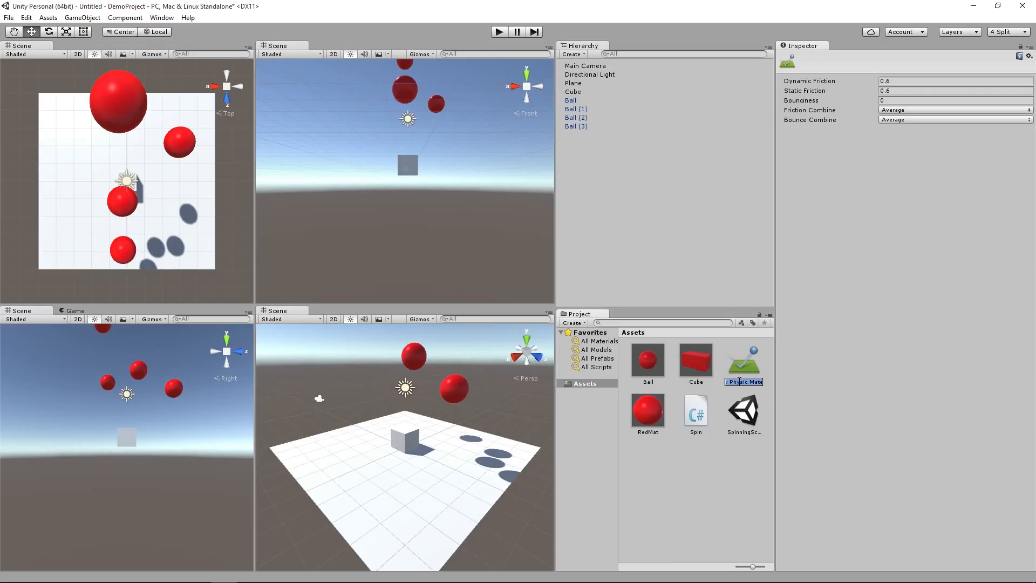
{"action": "type", "text": "Bouncy"}
{"action": "key", "text": "Return"}
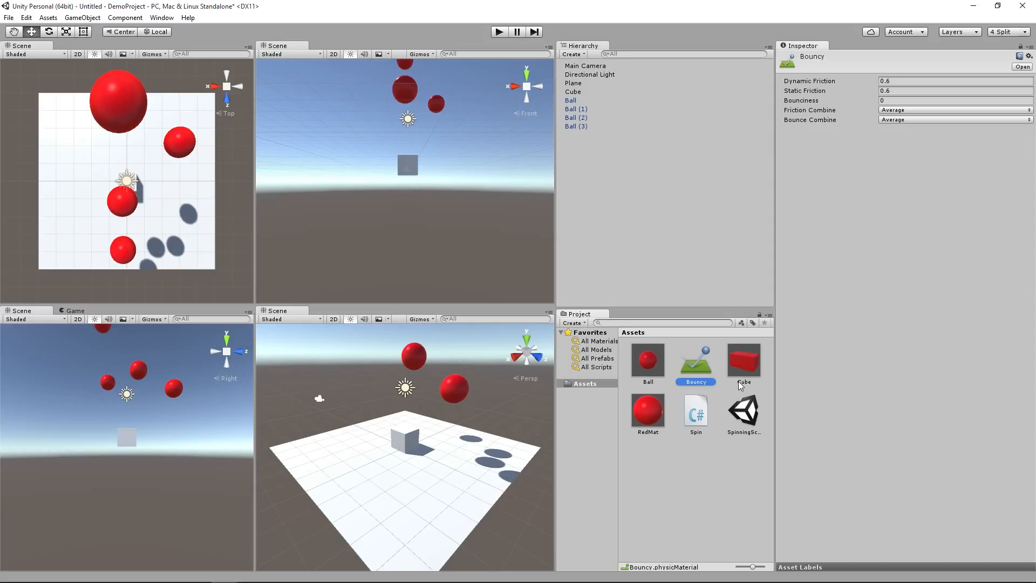
{"action": "left_click", "coordinate": [893, 101]}
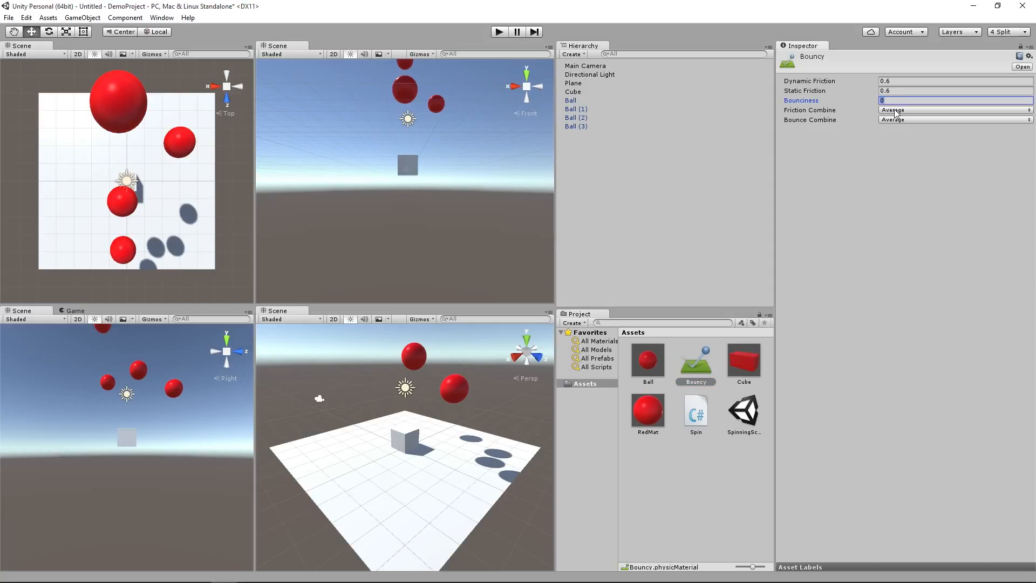
{"action": "type", "text": "1"}
Step: Assign the Bouncy physic material to the Sphere Collider of the Ball prefab
{"action": "left_click", "coordinate": [647, 361]}
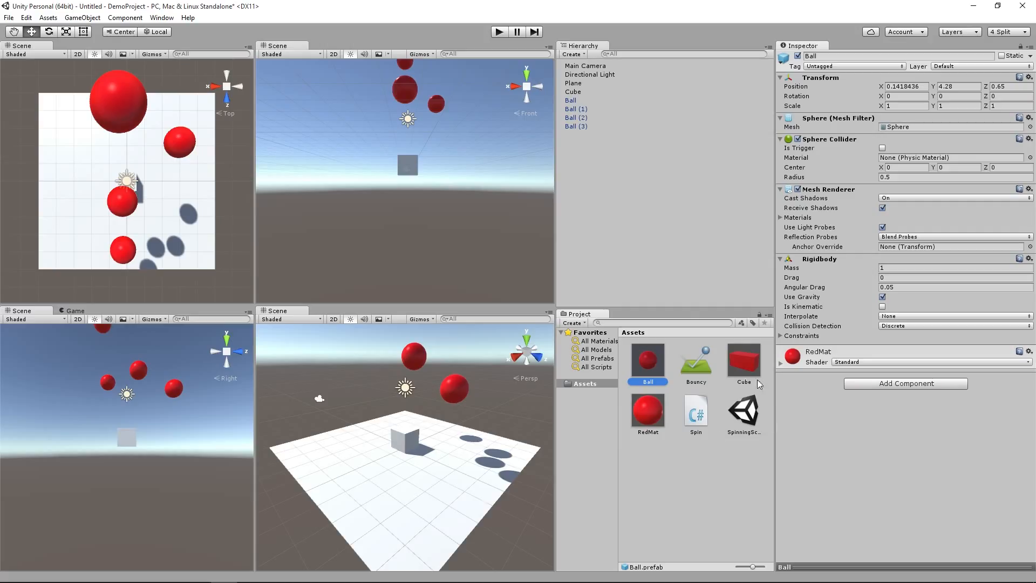
{"action": "left_click_drag", "start_coordinate": [702, 368], "coordinate": [691, 486]}
{"action": "left_click", "coordinate": [1030, 158]}
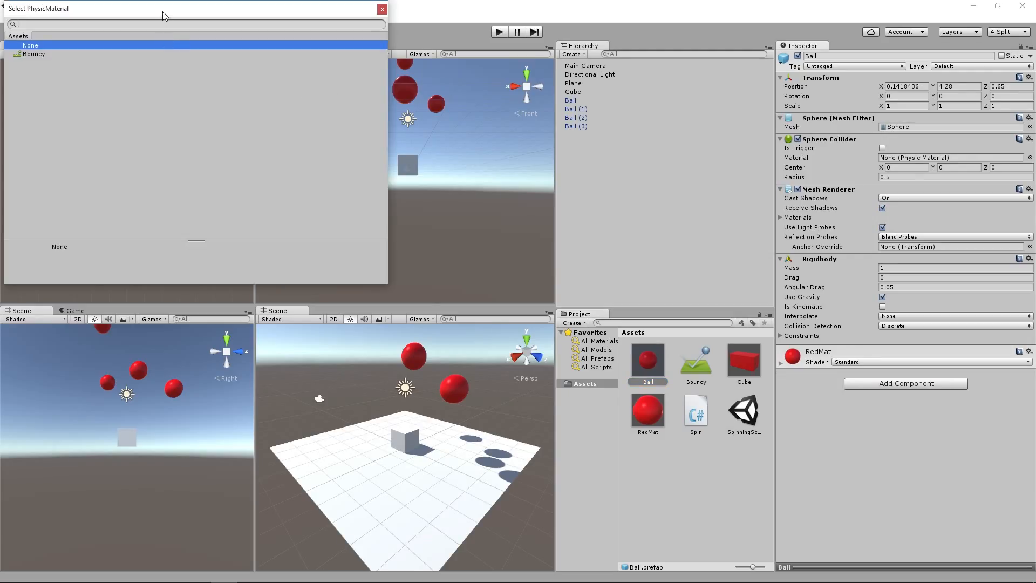
{"action": "left_click_drag", "start_coordinate": [163, 11], "coordinate": [204, 45]}
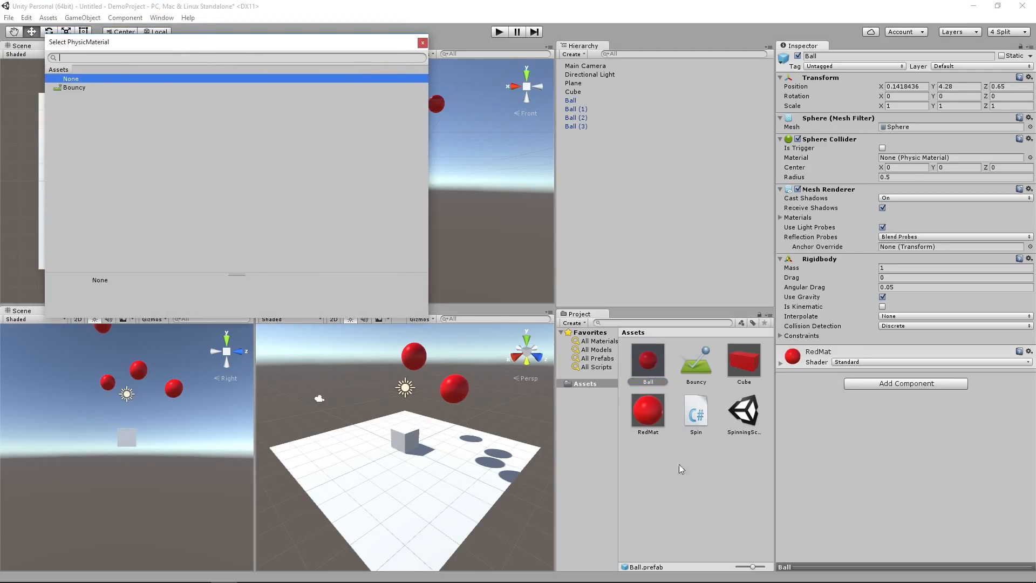
{"action": "left_click", "coordinate": [64, 88]}
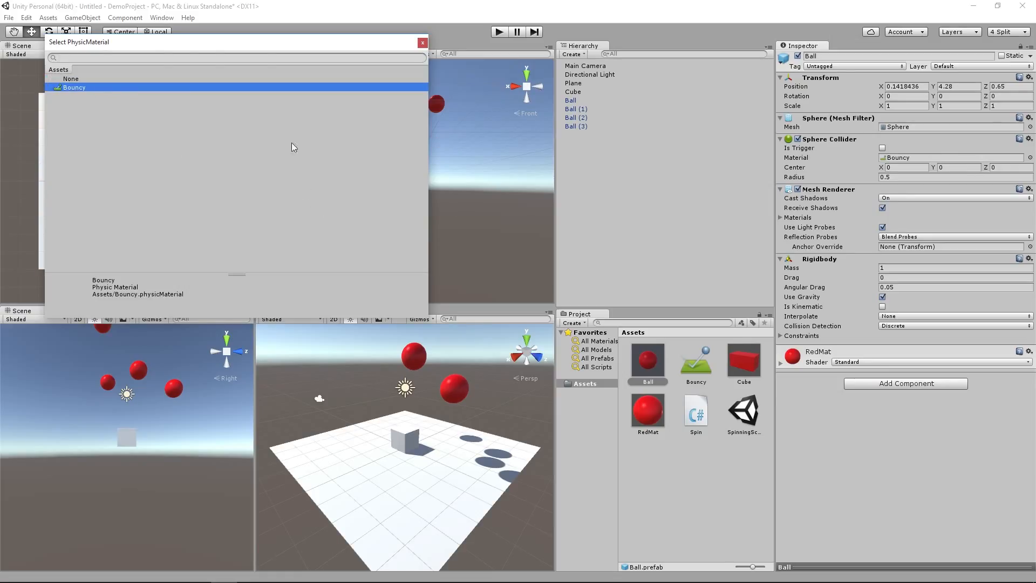
Step: Confirm Bouncy as the Ball prefab's collider material and check the Sphere Collider material on Ball and Ball (1) in the scene
{"action": "double_click", "coordinate": [76, 88]}
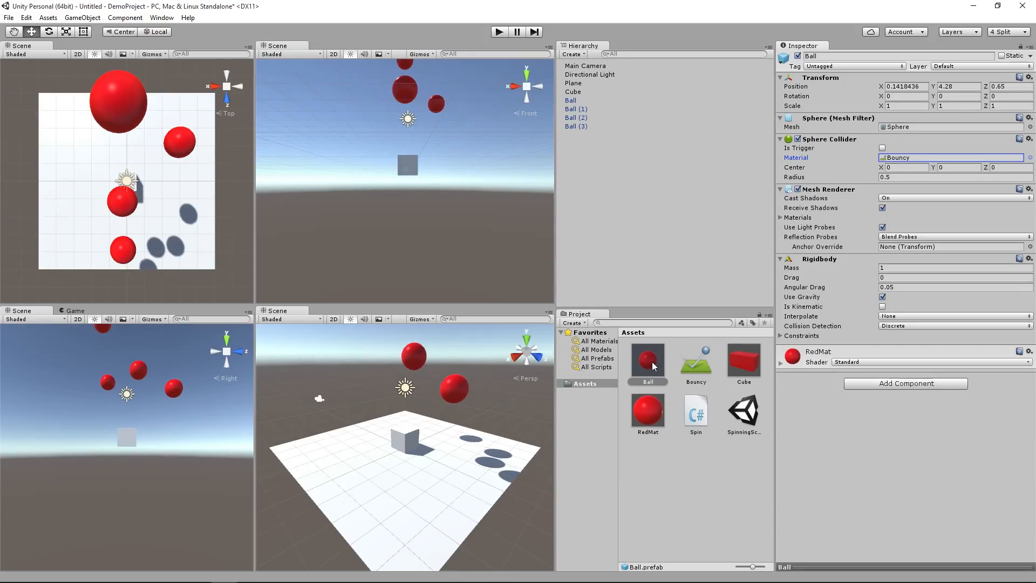
{"action": "left_click", "coordinate": [572, 102]}
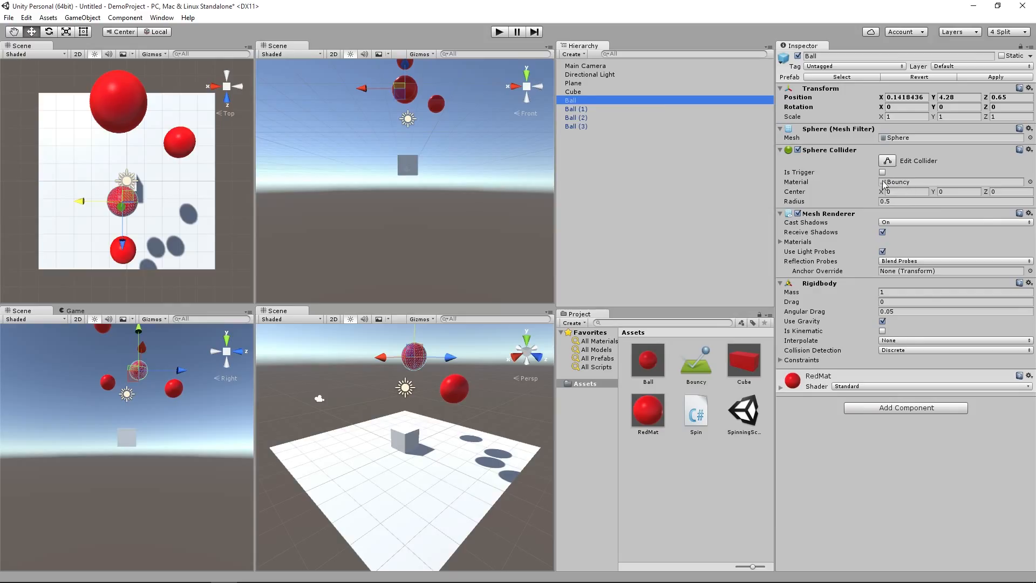
{"action": "left_click", "coordinate": [573, 109]}
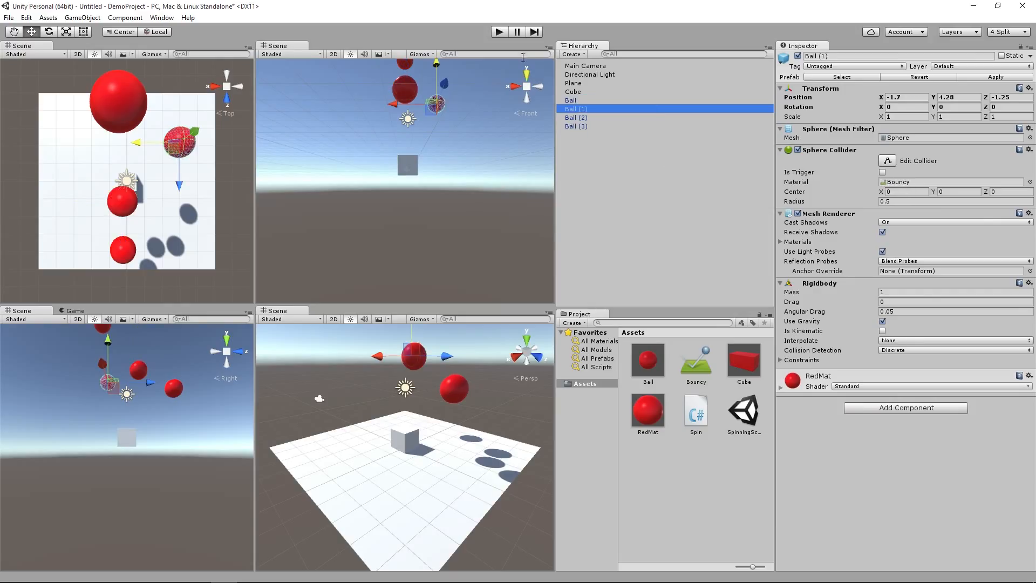
Step: Play-test the falling balls twice, inspecting the bounciness of the Bouncy physic material between the two runs
{"action": "left_click", "coordinate": [500, 32]}
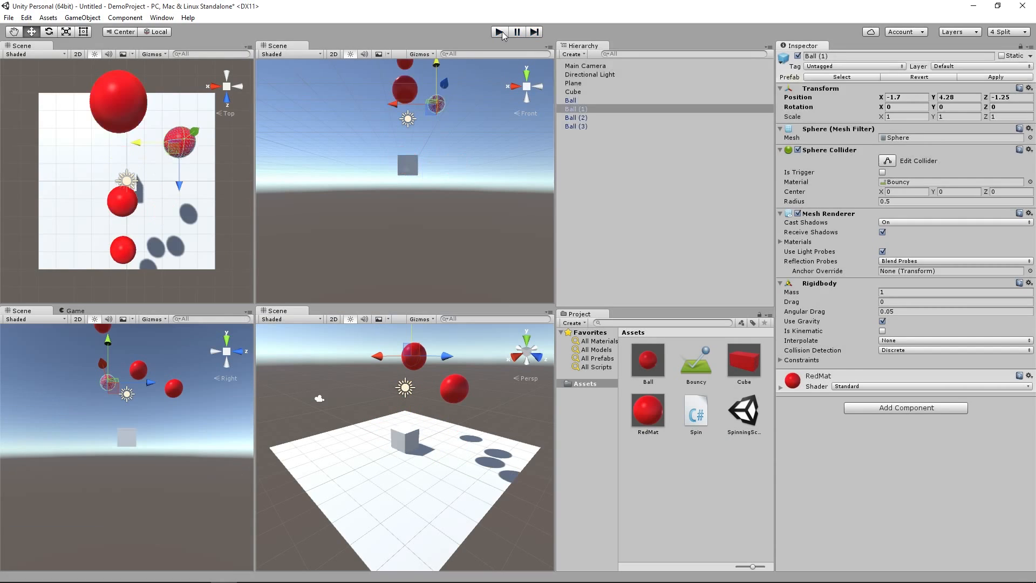
{"action": "left_click", "coordinate": [501, 31]}
{"action": "left_click", "coordinate": [695, 377]}
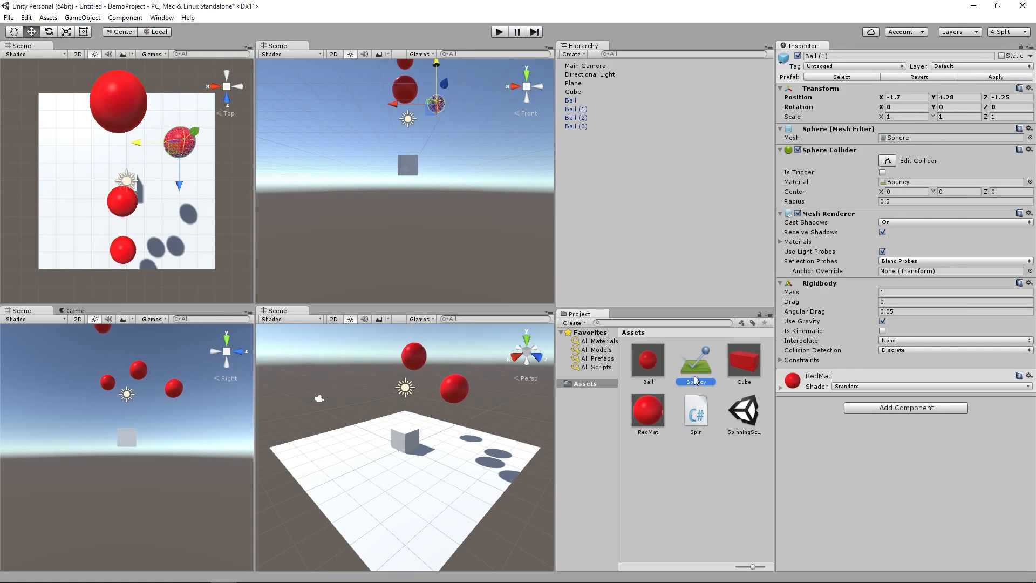
{"action": "left_click", "coordinate": [896, 100]}
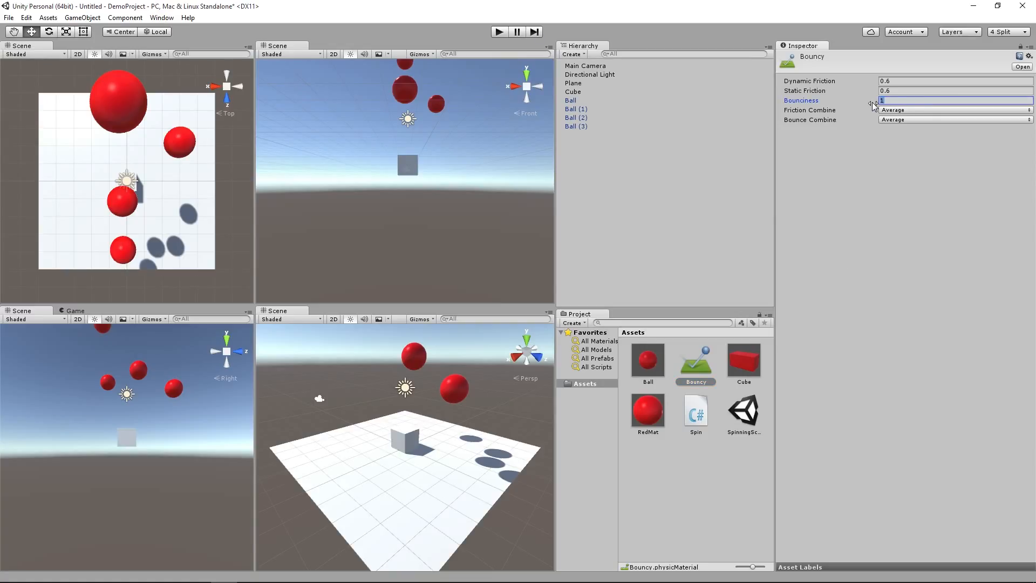
{"action": "left_click", "coordinate": [882, 192]}
{"action": "left_click", "coordinate": [500, 33]}
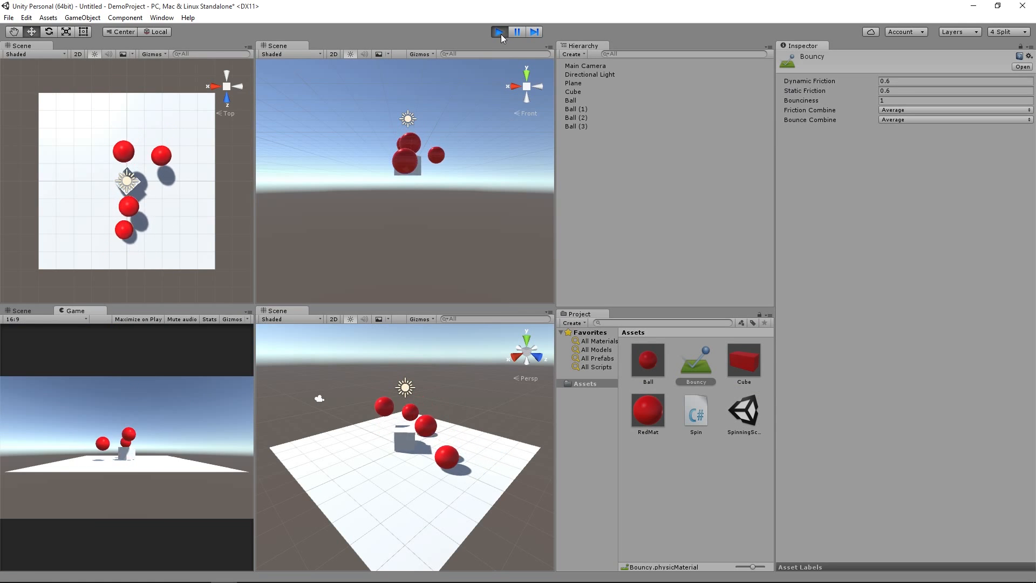
{"action": "left_click", "coordinate": [501, 33]}
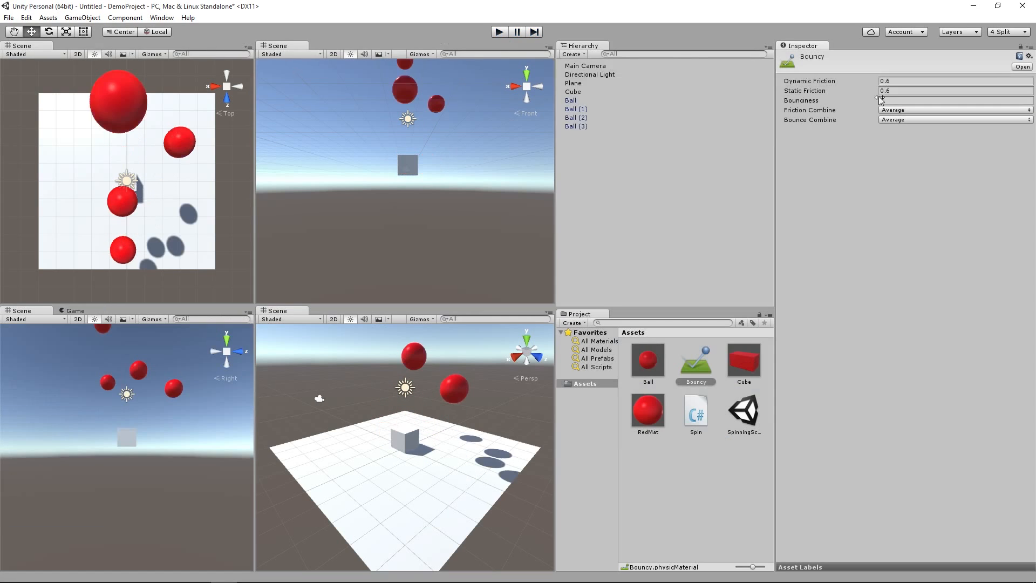
Step: Try to set the bounciness of the Bouncy physic material to 5
{"action": "left_click", "coordinate": [893, 101]}
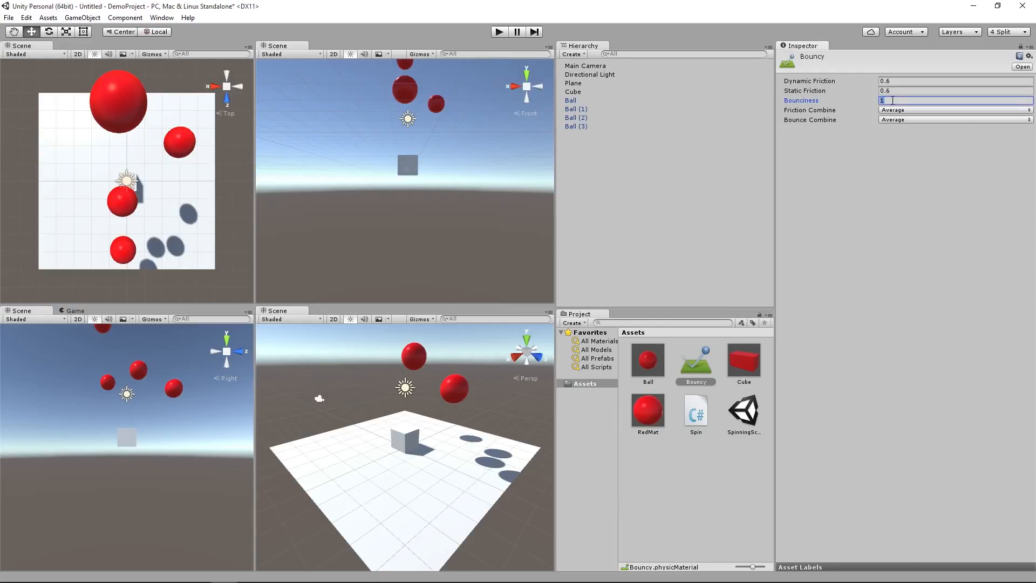
{"action": "type", "text": "5"}
{"action": "key", "text": "Tab"}
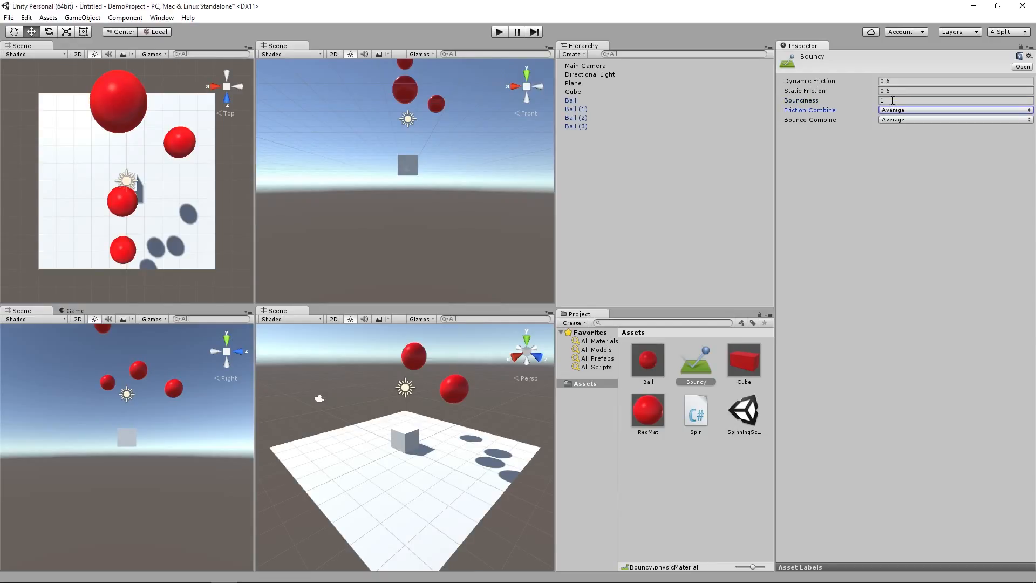
{"action": "left_click", "coordinate": [893, 100]}
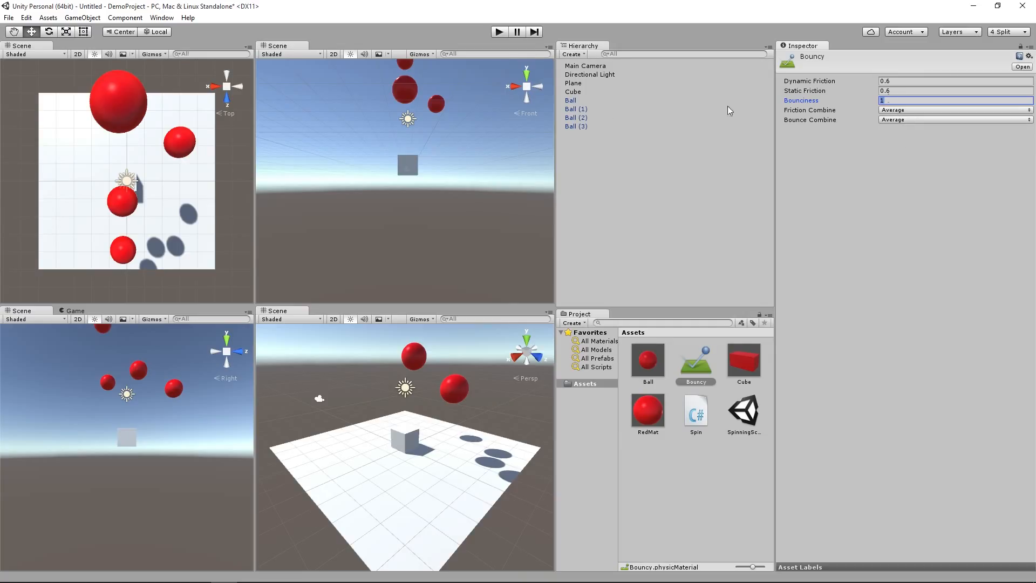
Step: Set the Rigidbody mass of the Ball prefab to 2 and play-test the falling balls
{"action": "left_click", "coordinate": [657, 360]}
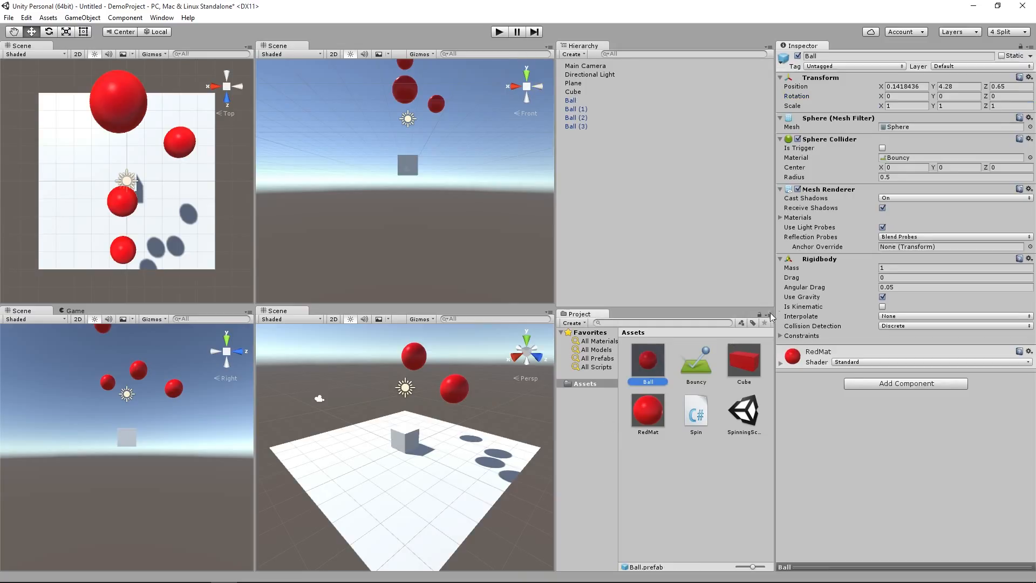
{"action": "left_click", "coordinate": [889, 267]}
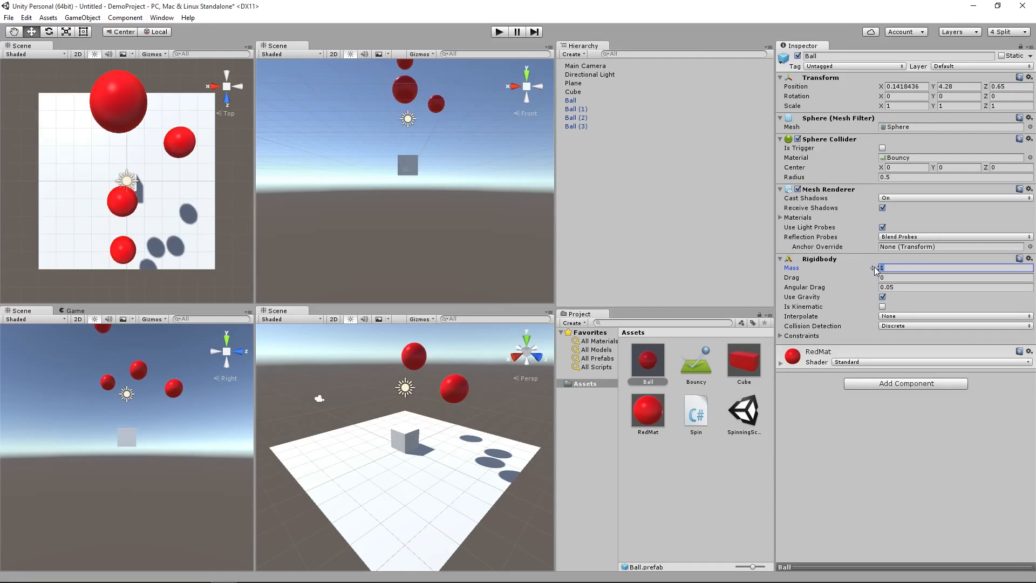
{"action": "type", "text": "2"}
{"action": "key", "text": "Tab"}
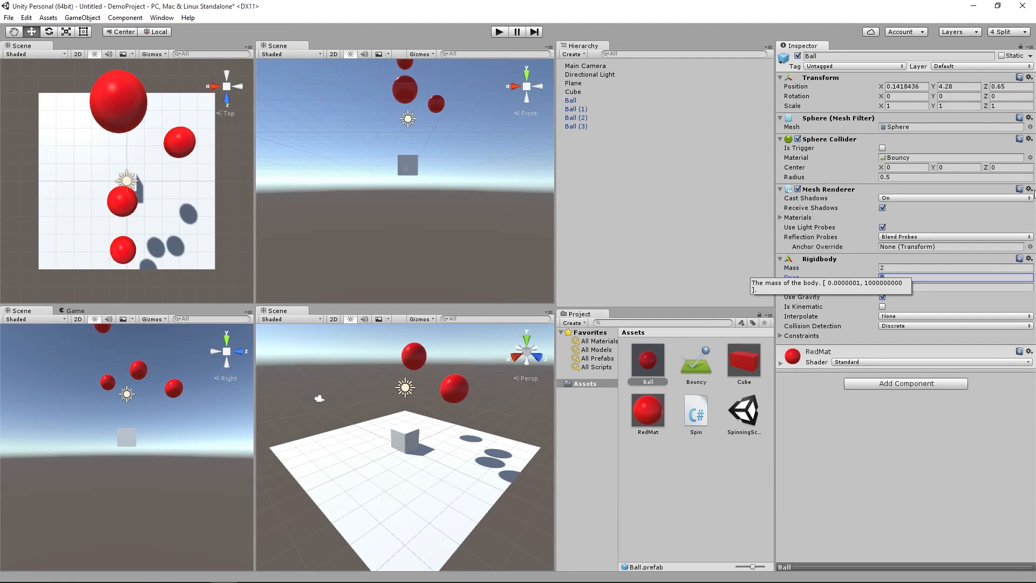
{"action": "left_click", "coordinate": [499, 32]}
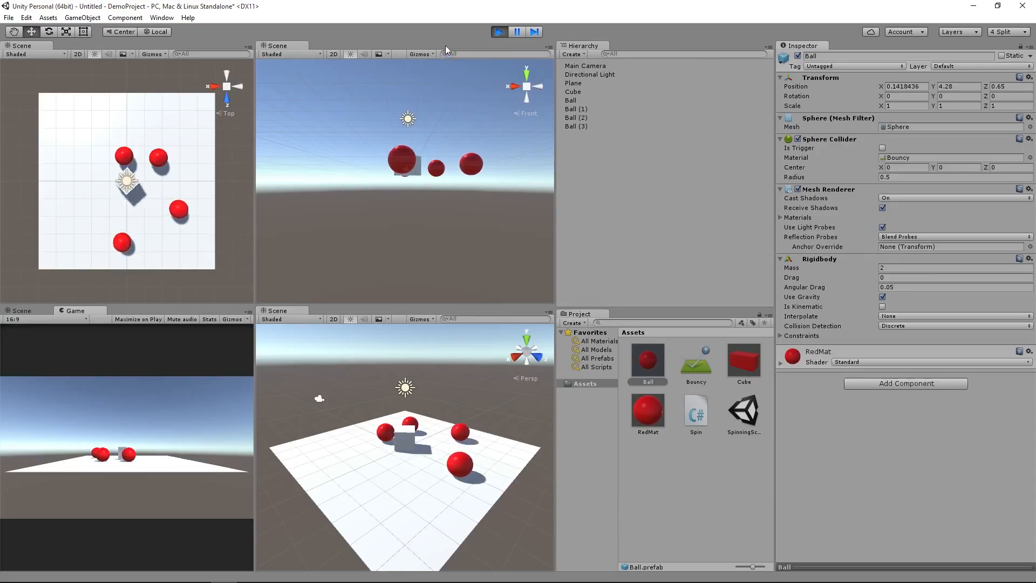
{"action": "left_click", "coordinate": [498, 32]}
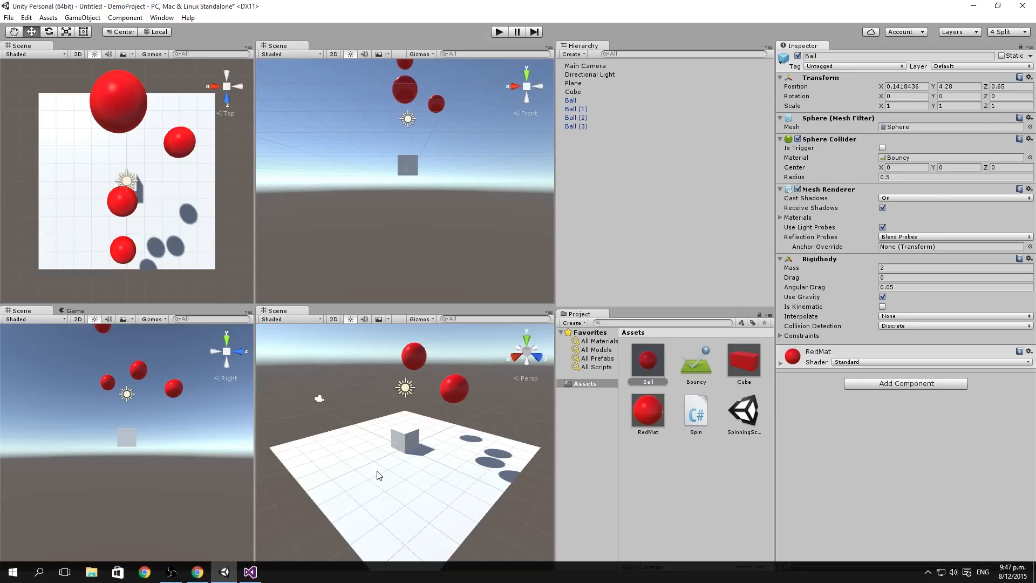
Step: Stretch the cube along its Z axis to a scale of about 2.51 and start a play-test with the falling balls
{"action": "left_click", "coordinate": [406, 440]}
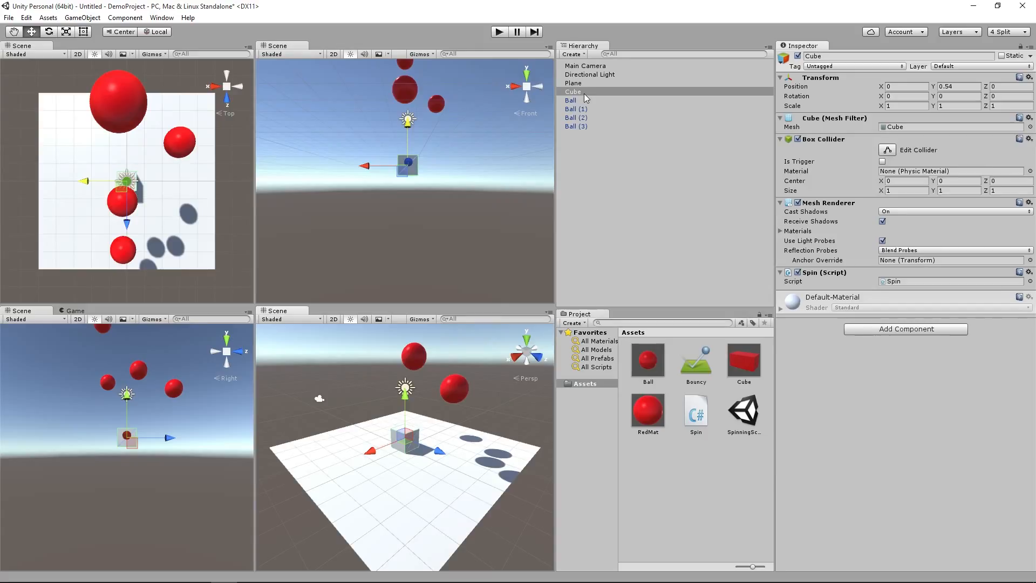
{"action": "left_click", "coordinate": [66, 31]}
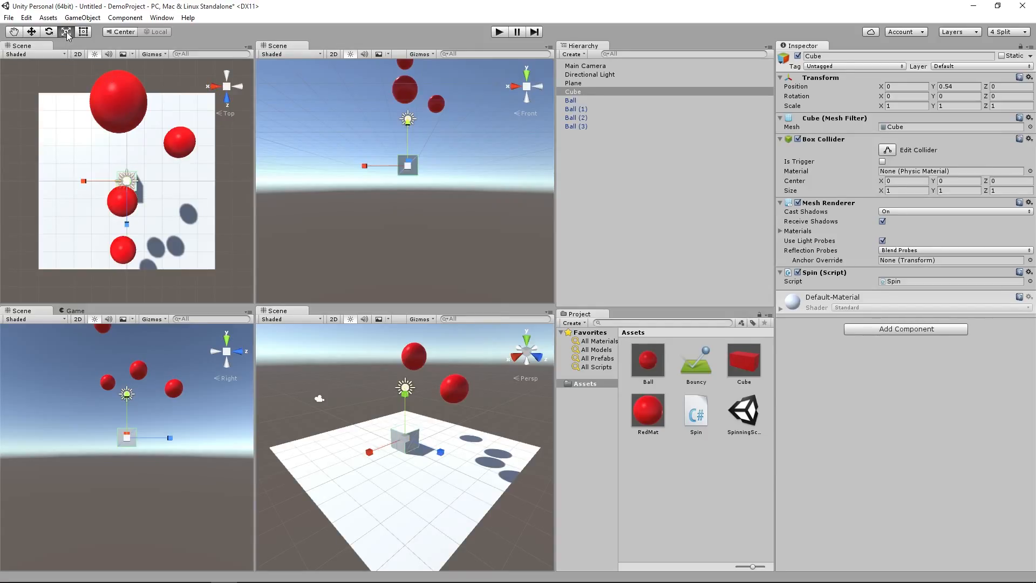
{"action": "left_click_drag", "start_coordinate": [440, 453], "coordinate": [483, 482]}
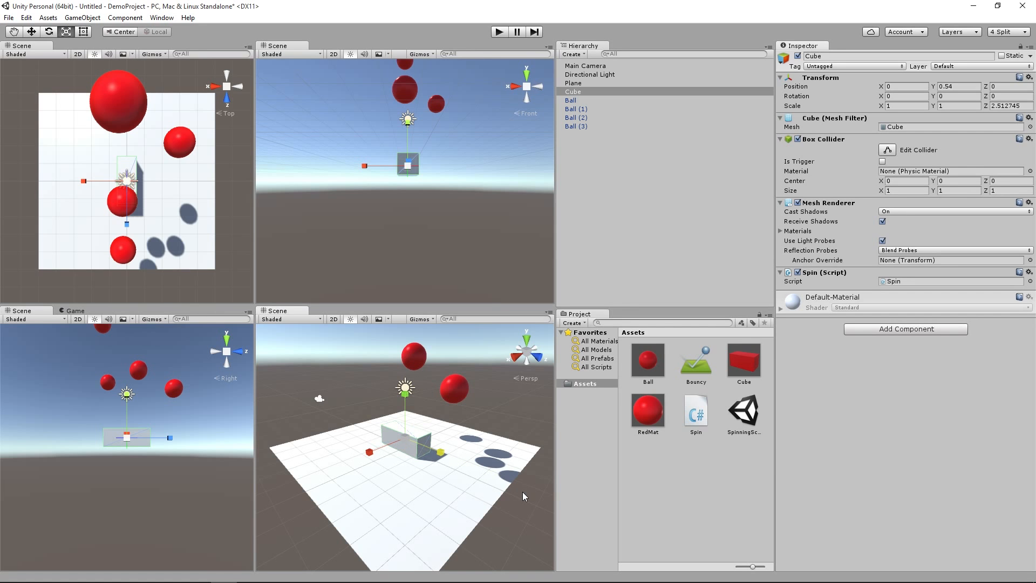
{"action": "left_click", "coordinate": [497, 32]}
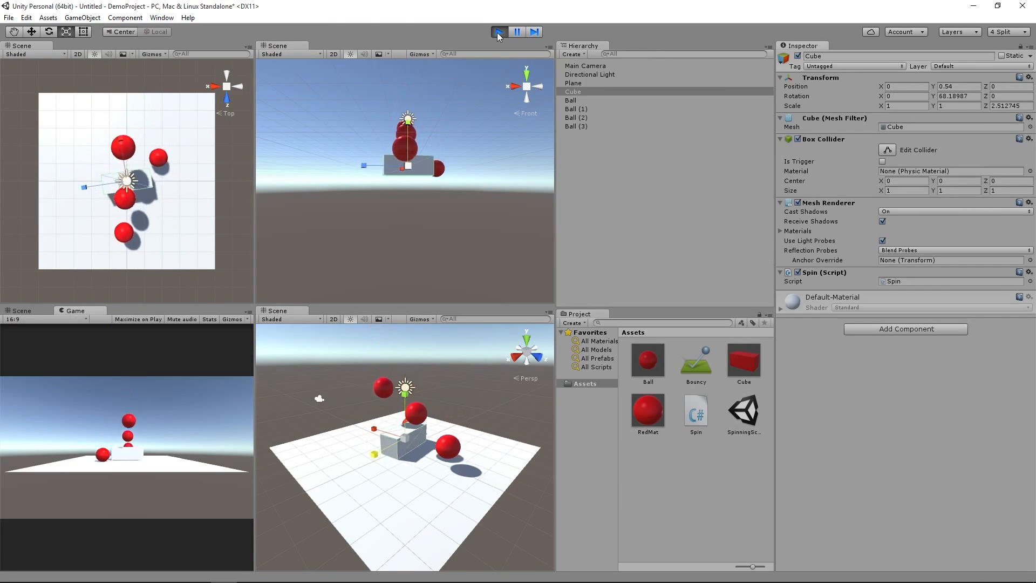